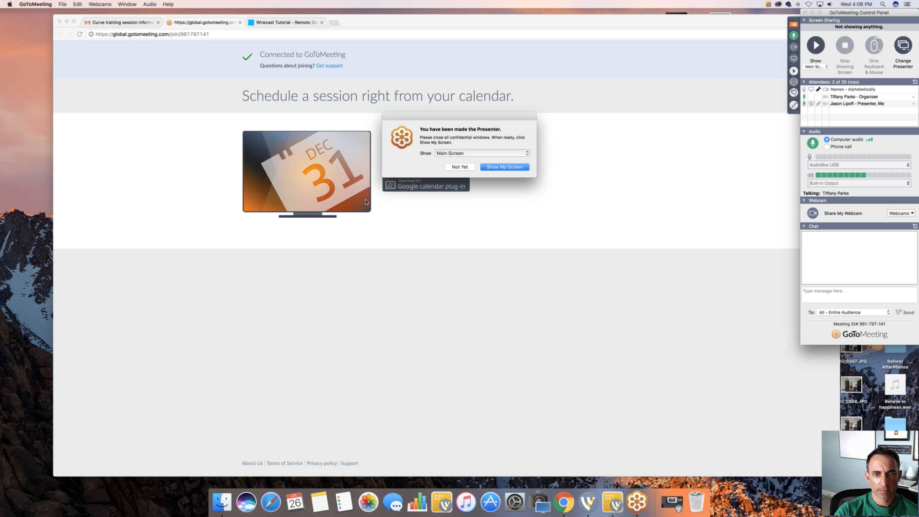
- Share the main screen in the meeting and open the trainingfitkidsdentistry.curvehero.com login page in the browser
{"action": "left_click", "coordinate": [504, 167]}
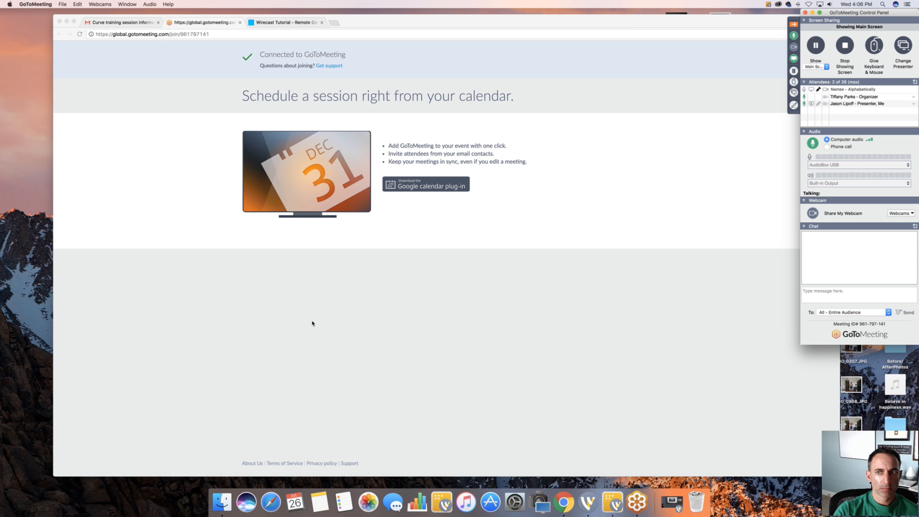
{"action": "left_click", "coordinate": [107, 23]}
{"action": "key", "text": "super+l"}
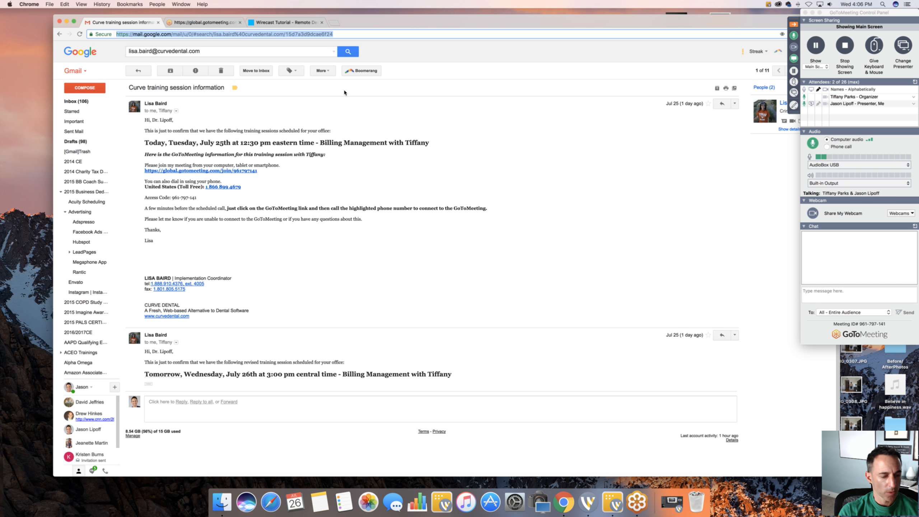
{"action": "type", "text": "htt"}
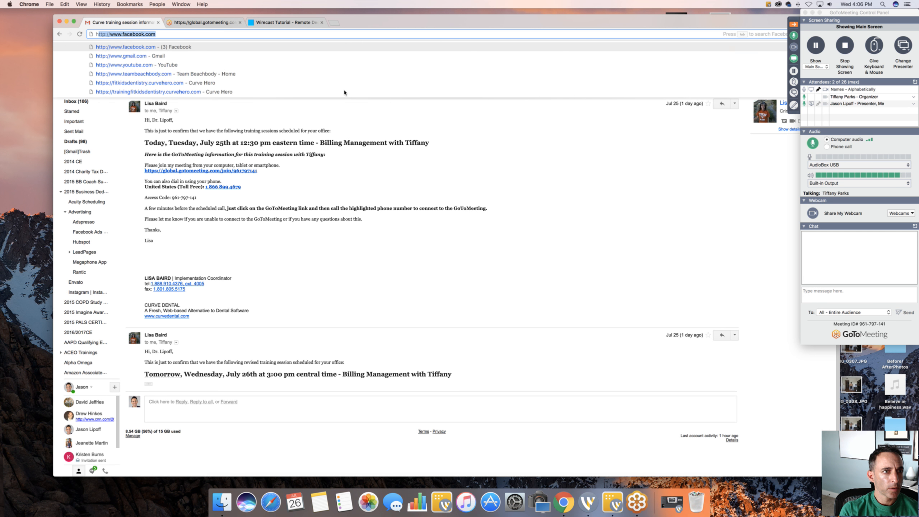
{"action": "type", "text": "p:"}
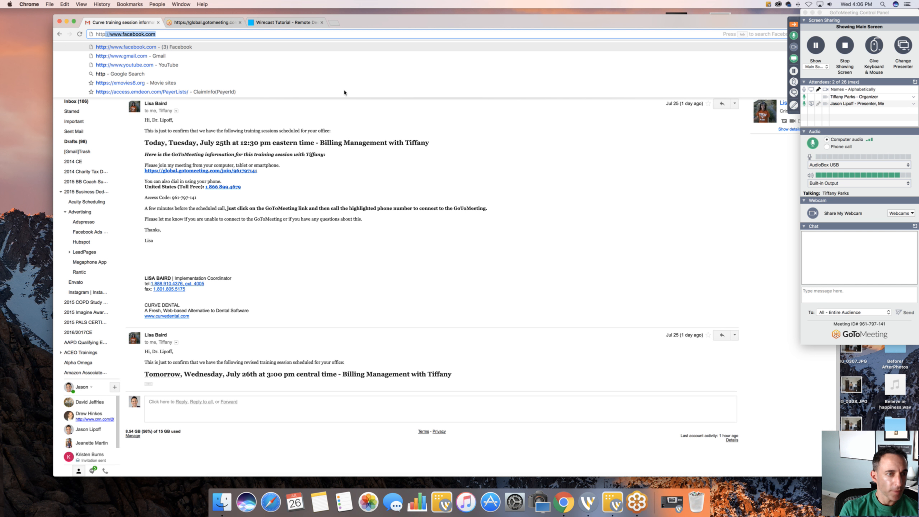
{"action": "type", "text": "//tra"}
{"action": "key", "text": "Return"}
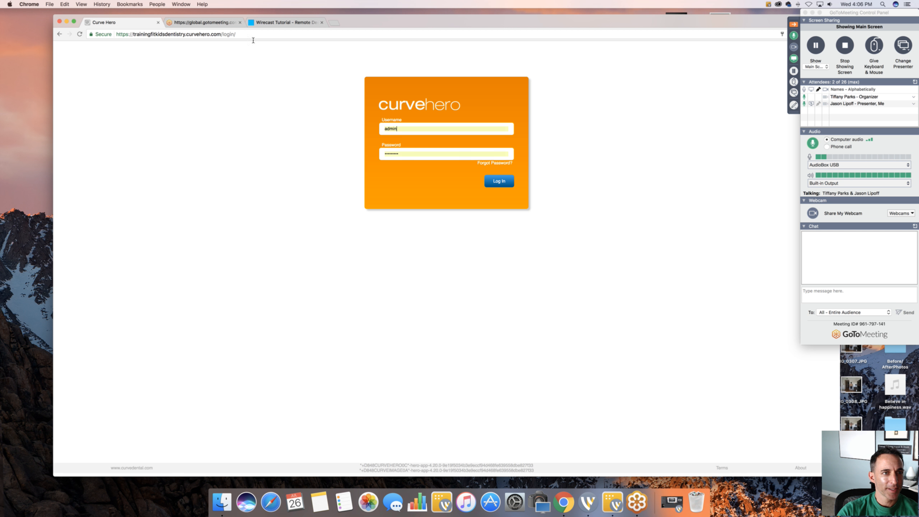
- Log in with the prefilled admin credentials and clear the view by making the browser full screen and minimizing the GoToMeeting control panel
{"action": "left_click", "coordinate": [500, 181]}
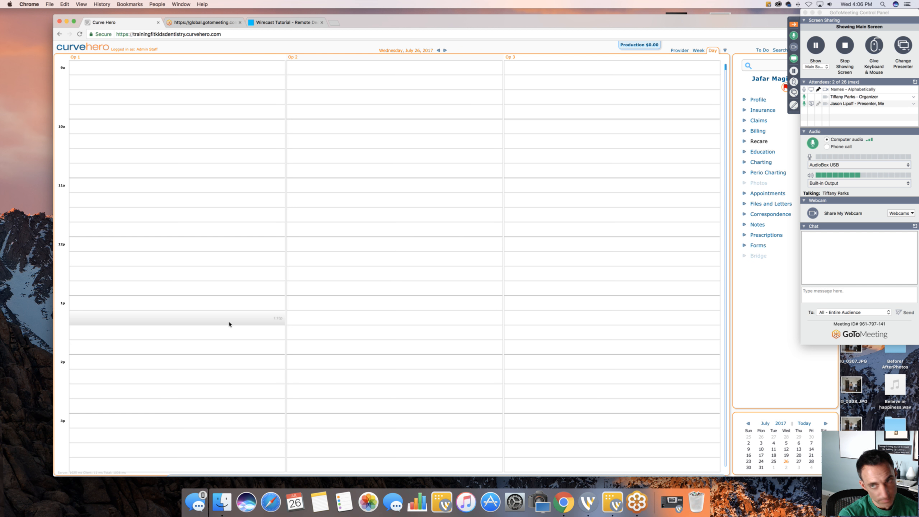
{"action": "left_click", "coordinate": [74, 21]}
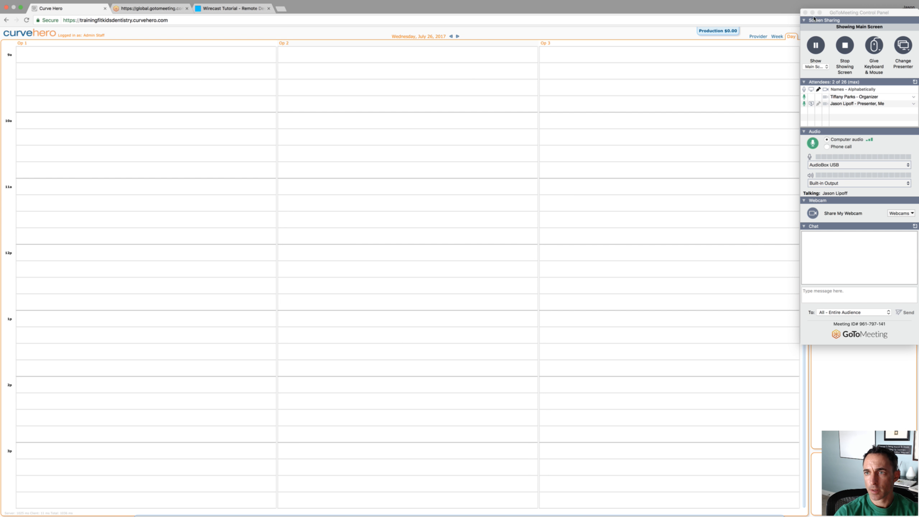
{"action": "left_click", "coordinate": [813, 13]}
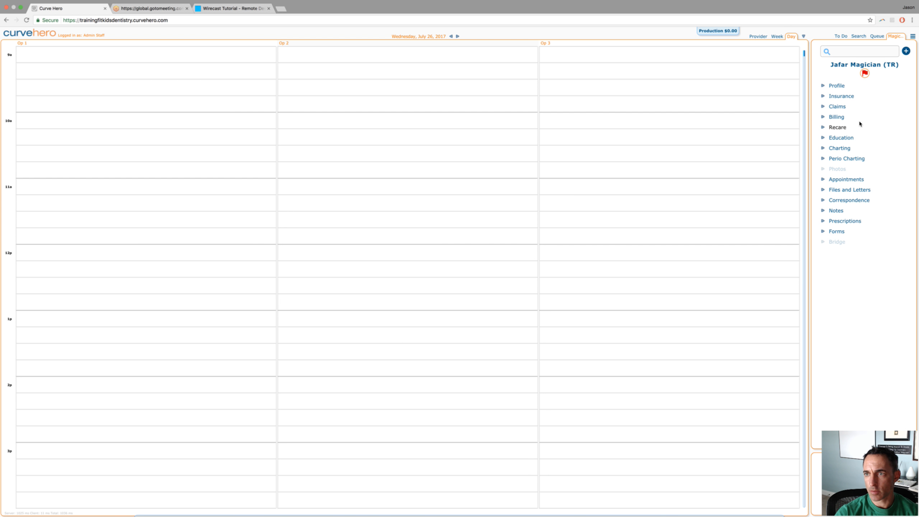
- Check the selected patient's insurance coverage and return to the day schedule
{"action": "left_click", "coordinate": [839, 97]}
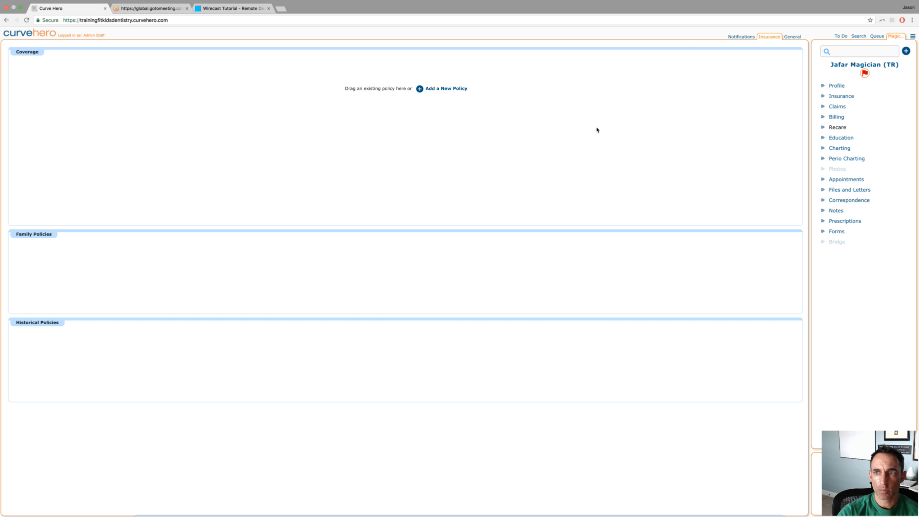
{"action": "triple_click", "coordinate": [853, 68]}
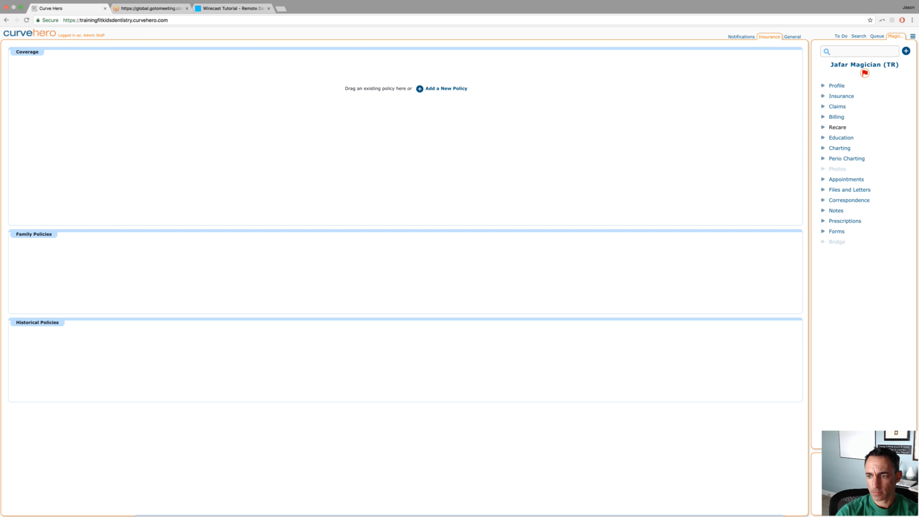
{"action": "left_click", "coordinate": [181, 516]}
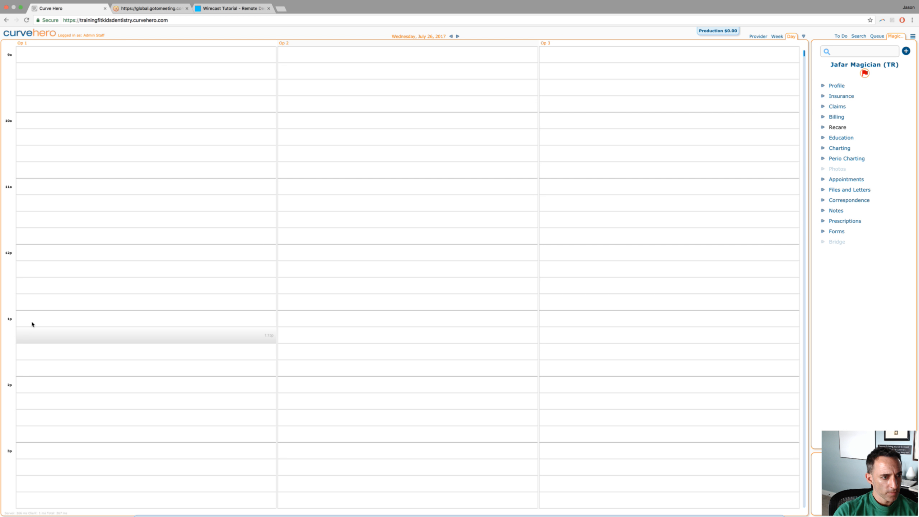
- Start a new appointment for the selected patient in Op 1 from 1:00 pm to 2:00 pm, described as Emergency
{"action": "left_click", "coordinate": [36, 368]}
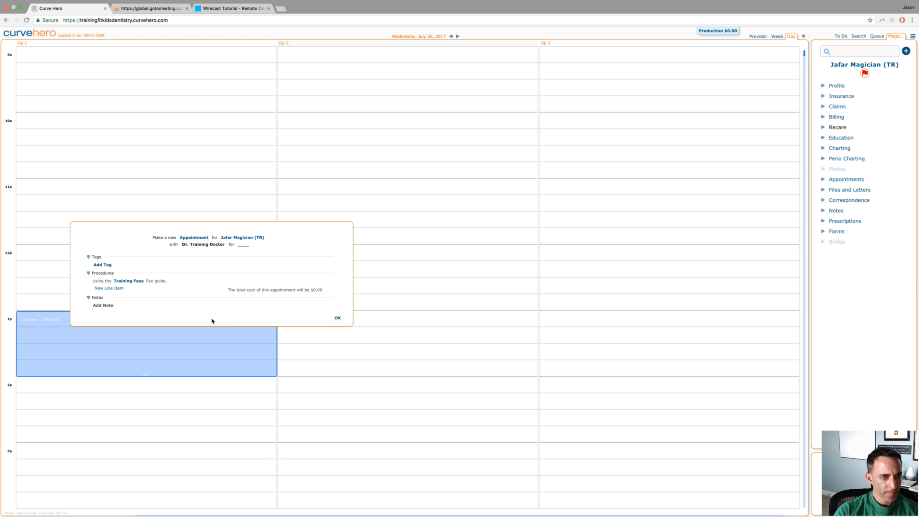
{"action": "left_click", "coordinate": [244, 245]}
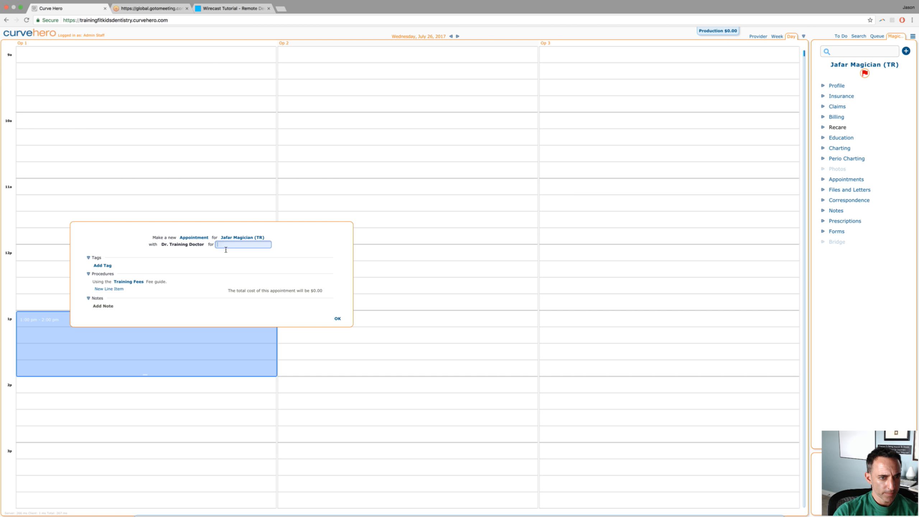
{"action": "type", "text": "Emergency"}
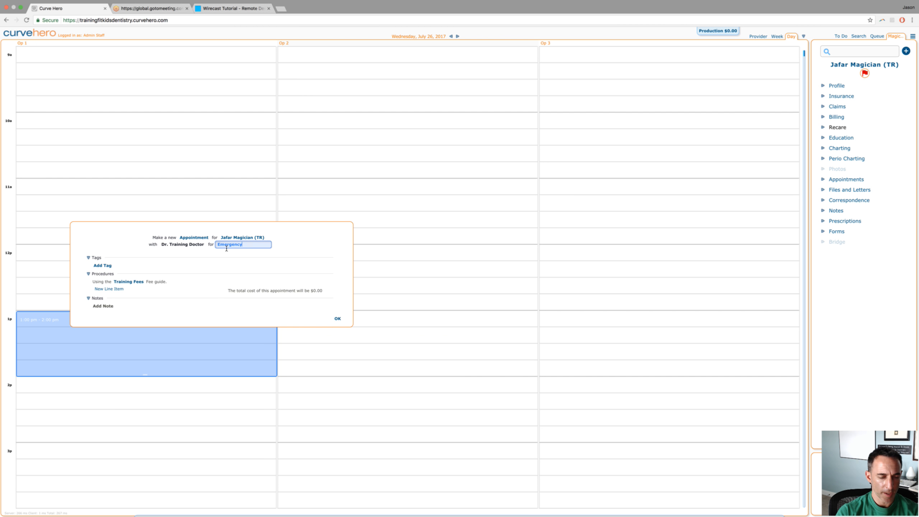
{"action": "key", "text": "Return"}
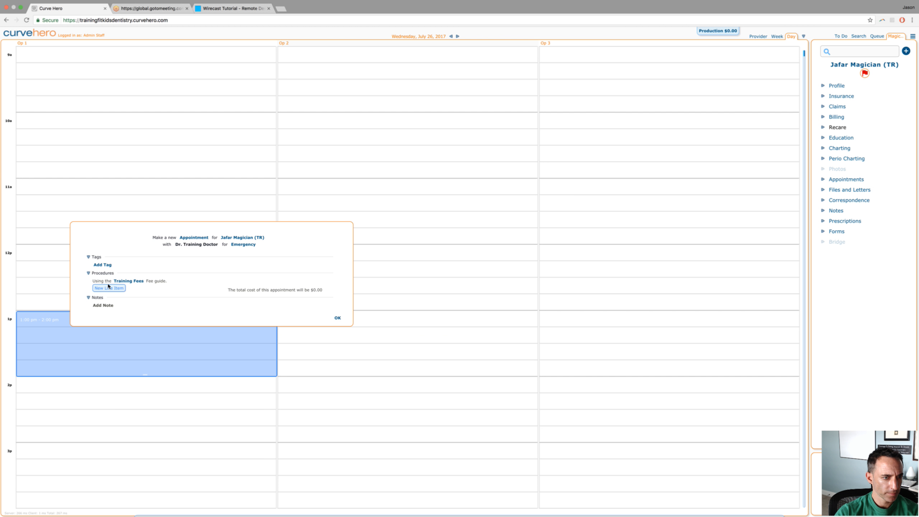
- Add the limited oral evaluation procedure D0140 as the first line item of the appointment
{"action": "left_click", "coordinate": [102, 266]}
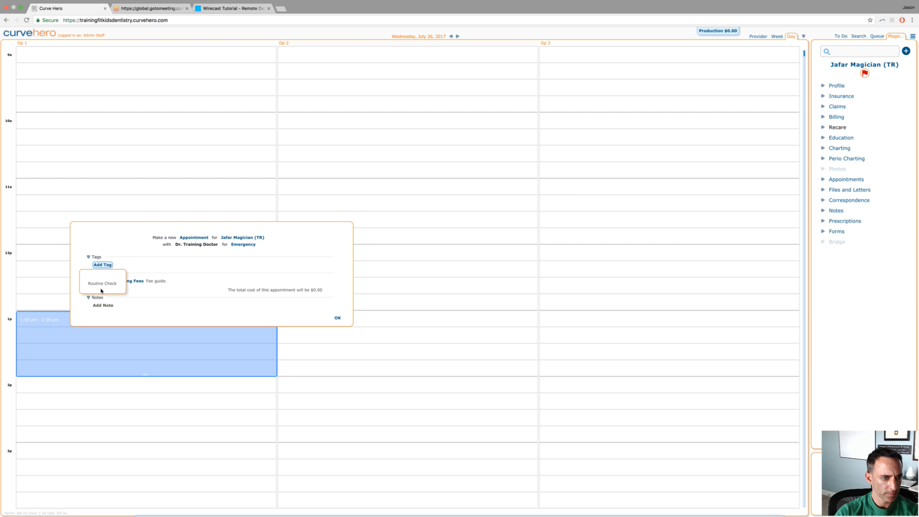
{"action": "left_click", "coordinate": [113, 289]}
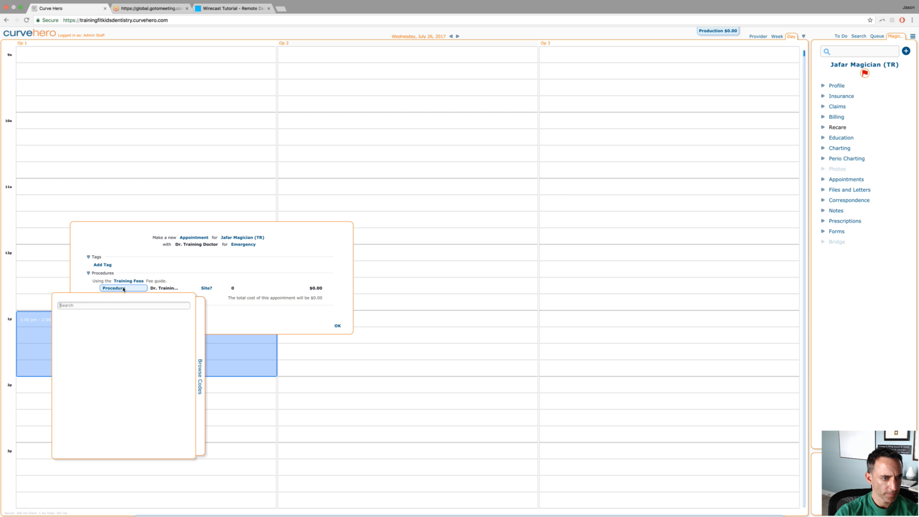
{"action": "type", "text": "D"}
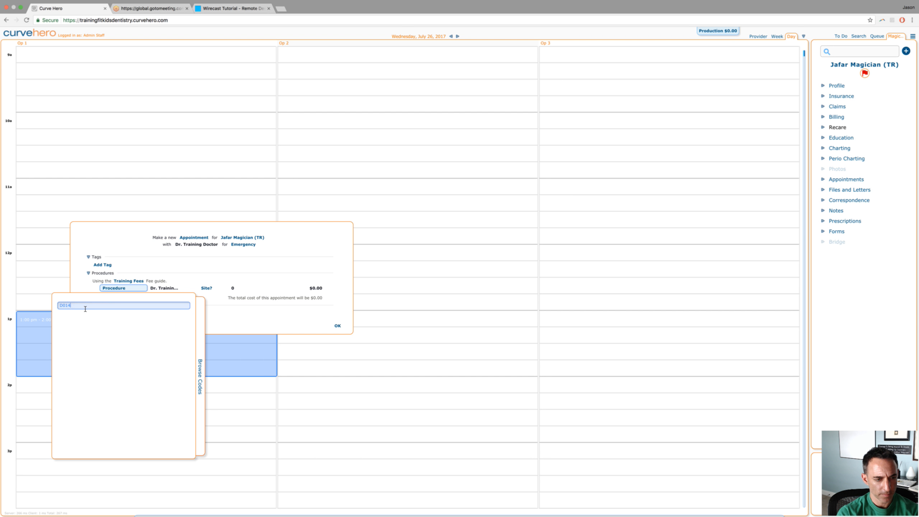
{"action": "type", "text": "014"}
{"action": "key", "text": "Return"}
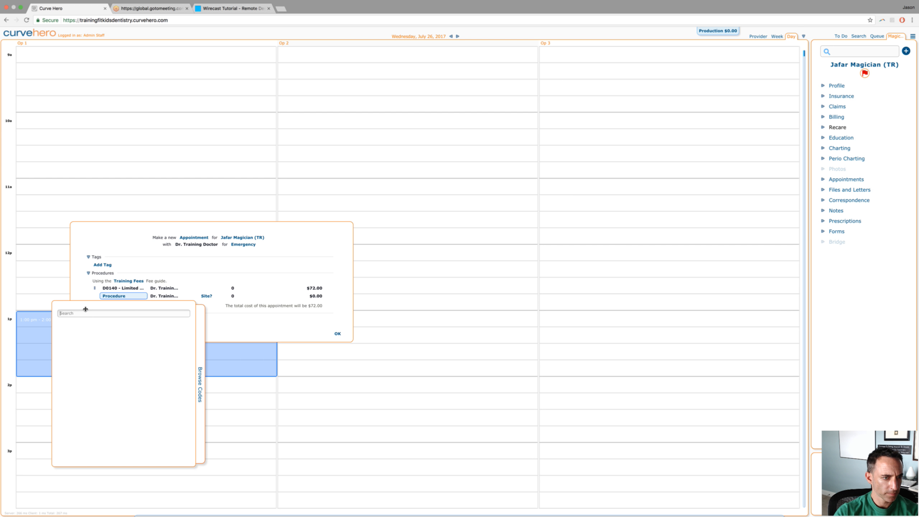
- Add procedure D0220 (Radiographs, Periapical, First Film) for site A and save the appointment
{"action": "left_click", "coordinate": [74, 316]}
{"action": "type", "text": "D0220"}
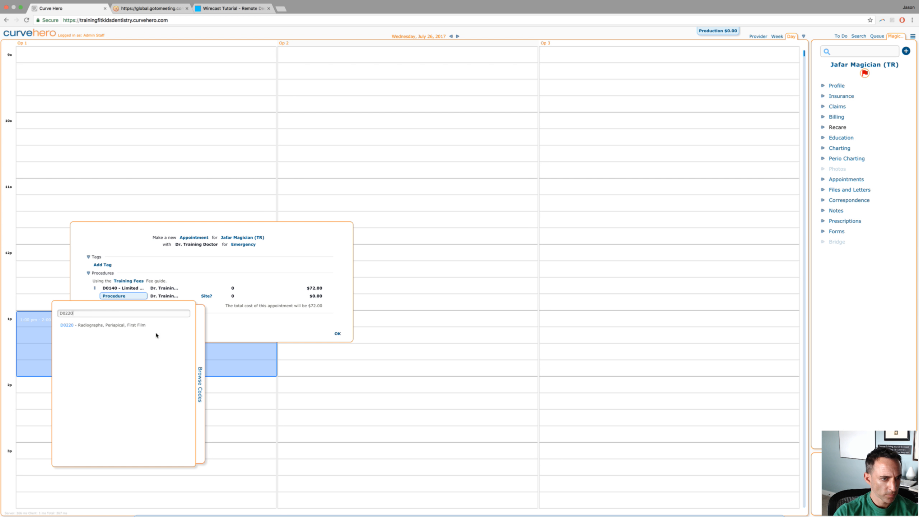
{"action": "left_click", "coordinate": [74, 325]}
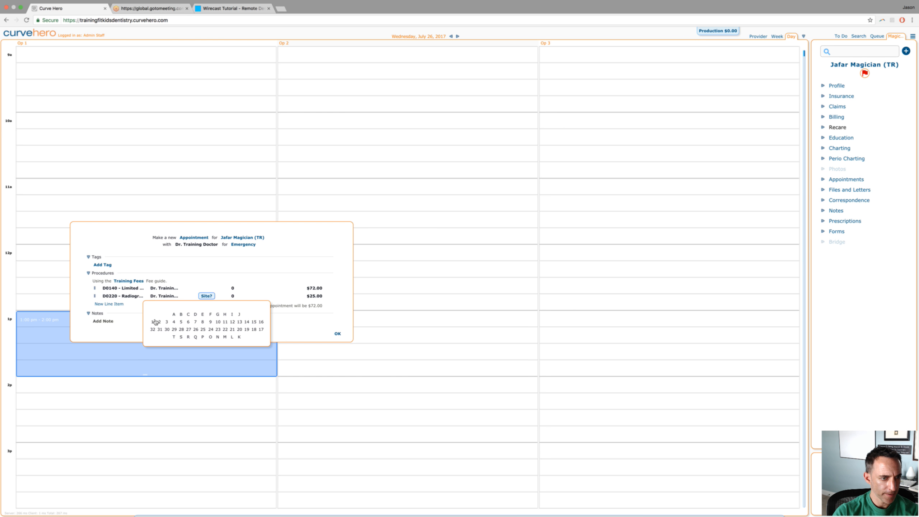
{"action": "left_click", "coordinate": [174, 314]}
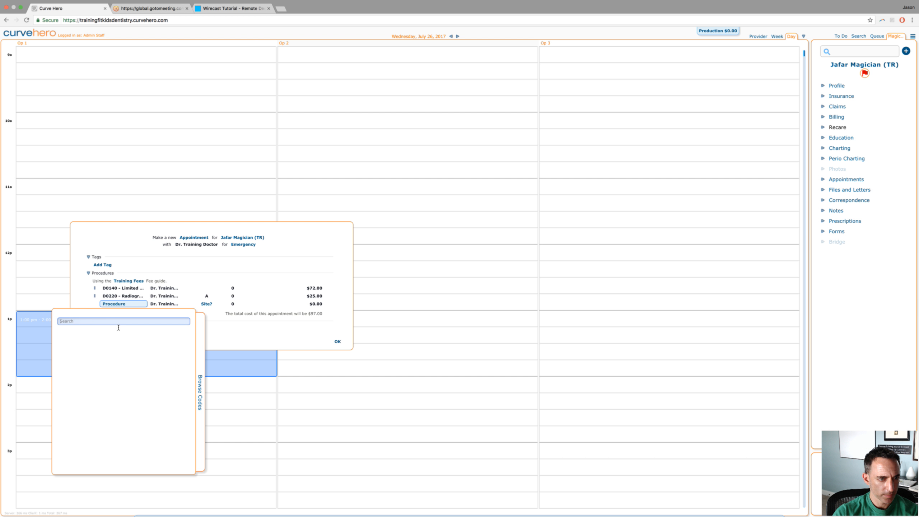
{"action": "left_click", "coordinate": [228, 337]}
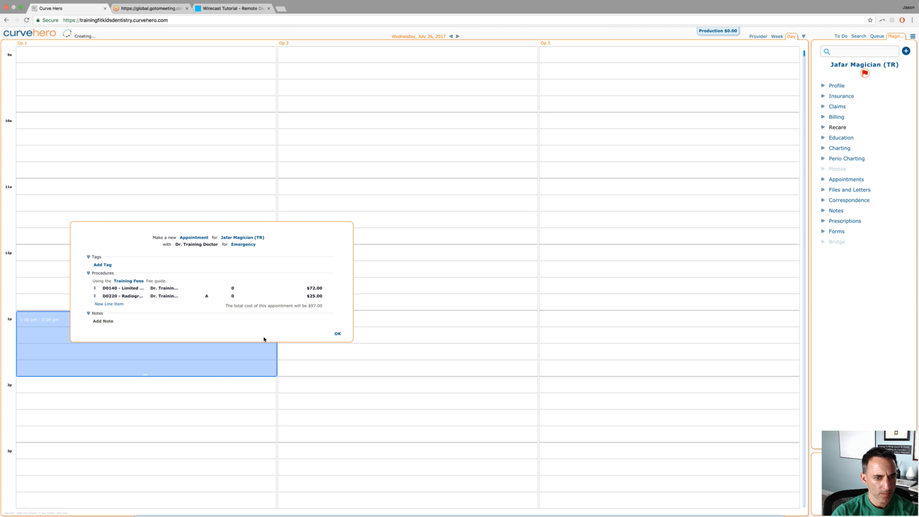
{"action": "left_click", "coordinate": [338, 334]}
- Check in the patient for the 1:00 pm Emergency appointment
{"action": "mouse_move", "coordinate": [118, 351]}
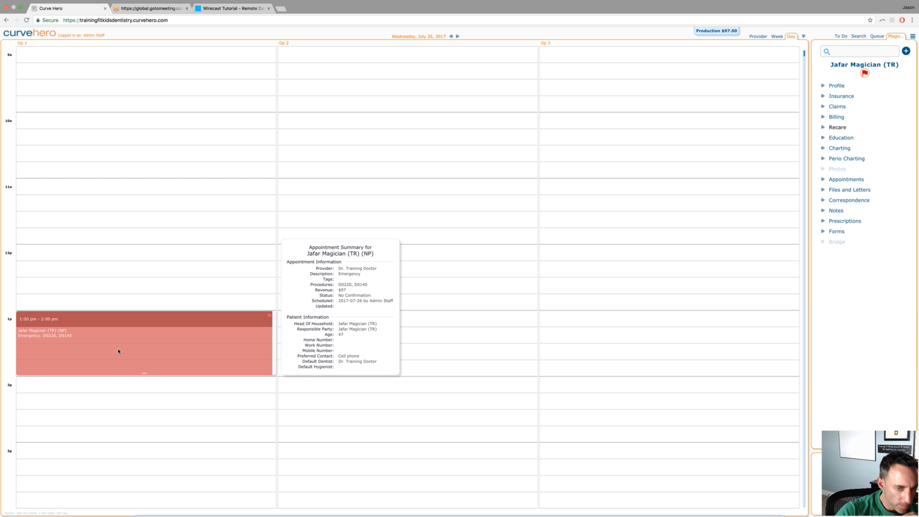
{"action": "right_click", "coordinate": [112, 341]}
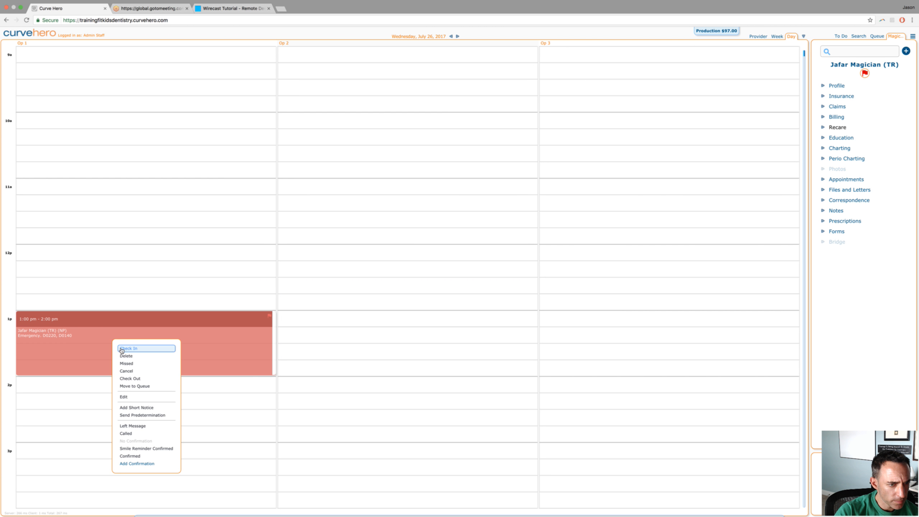
{"action": "left_click", "coordinate": [123, 350]}
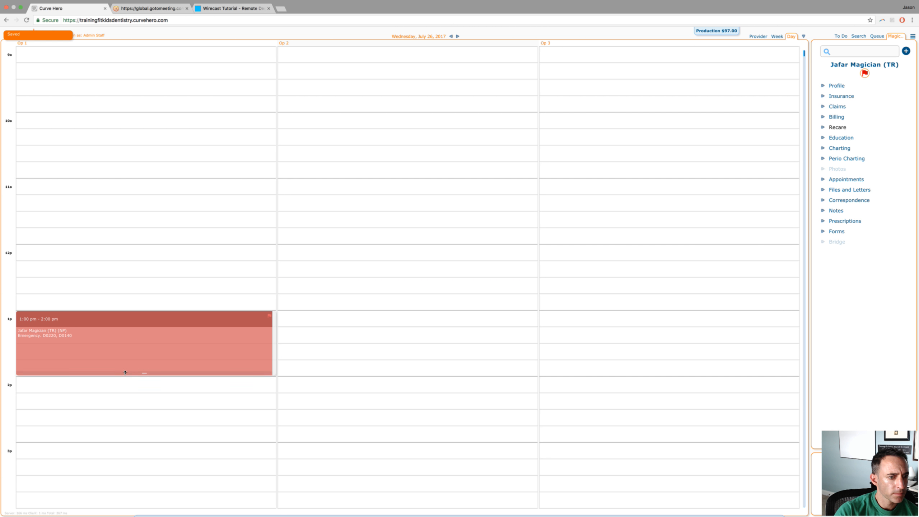
- Check out the 1:00 pm Emergency appointment and accept the invoice containing D0140 and D0220
{"action": "mouse_move", "coordinate": [129, 358]}
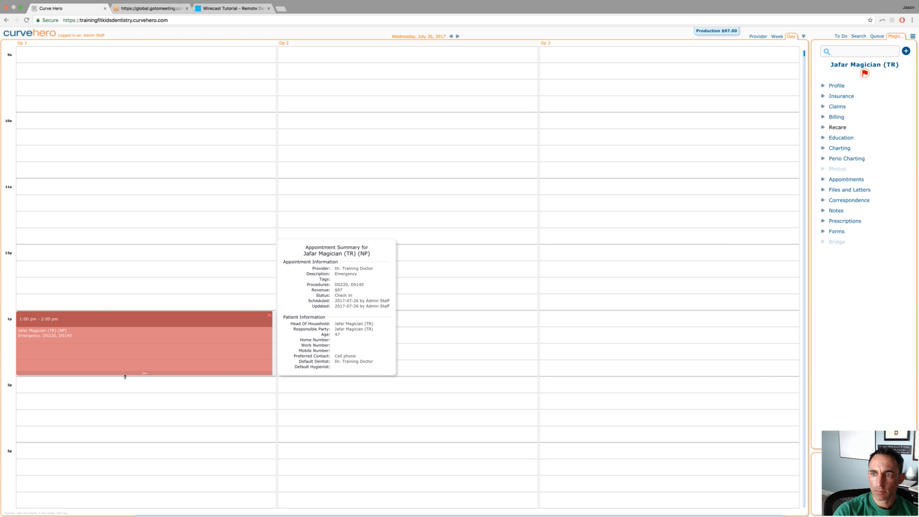
{"action": "right_click", "coordinate": [146, 342]}
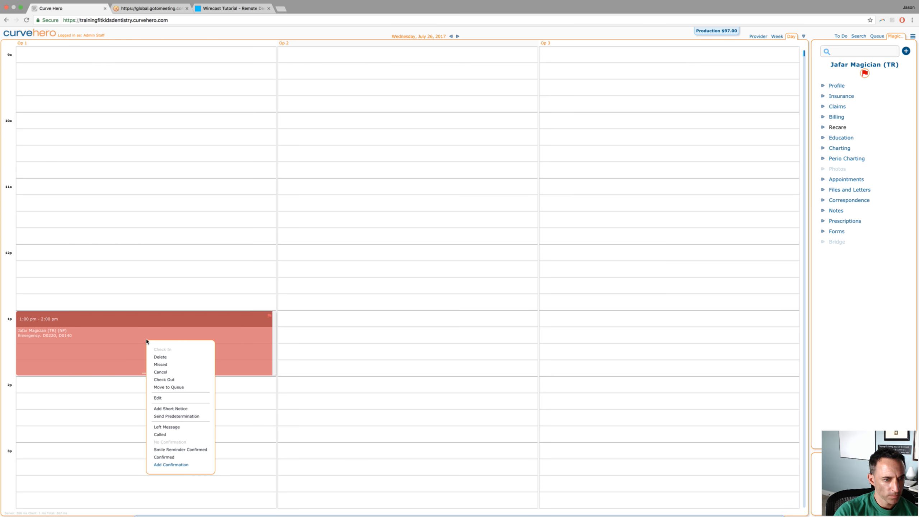
{"action": "left_click", "coordinate": [164, 380]}
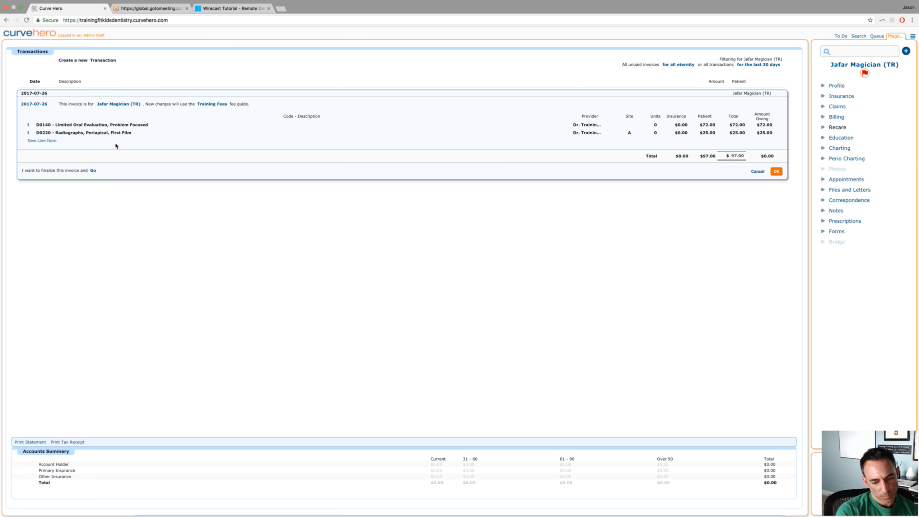
{"action": "left_click", "coordinate": [777, 171]}
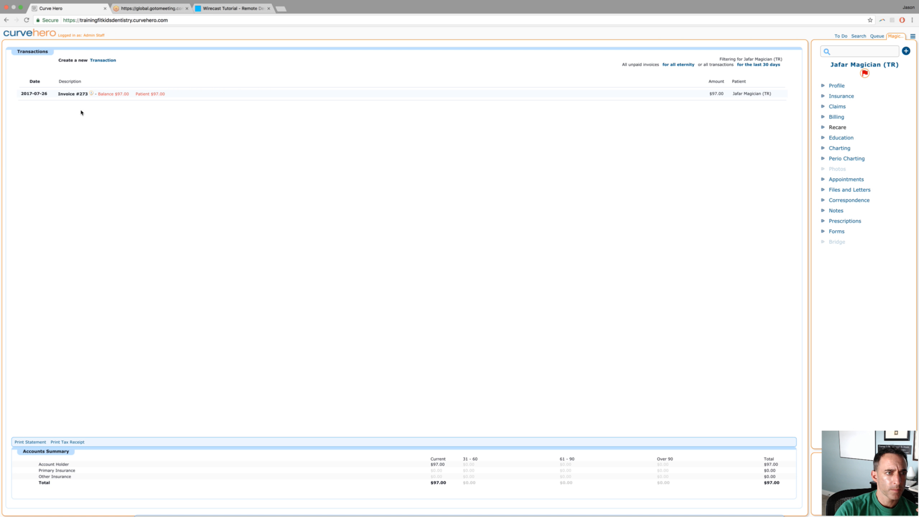
- Expand the new invoice in the patient's transactions and review its procedure lines and amounts
{"action": "left_click", "coordinate": [76, 95]}
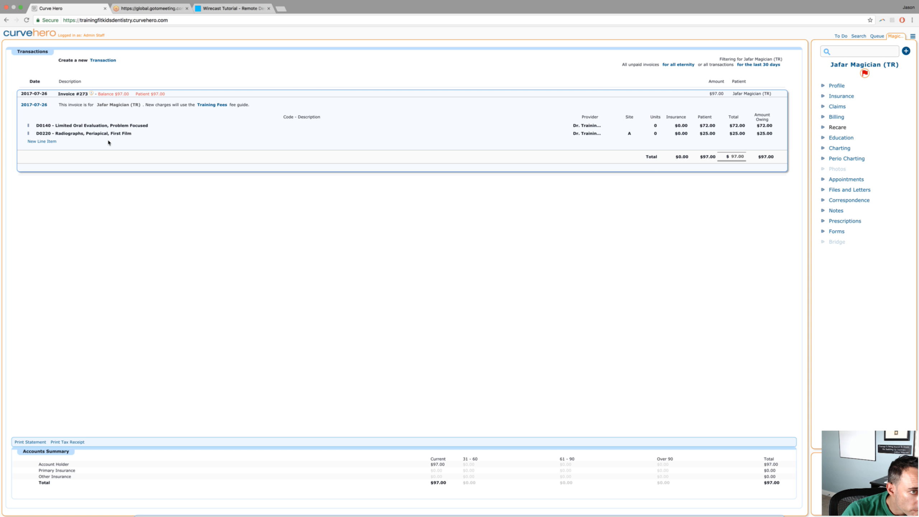
{"action": "left_click", "coordinate": [84, 95]}
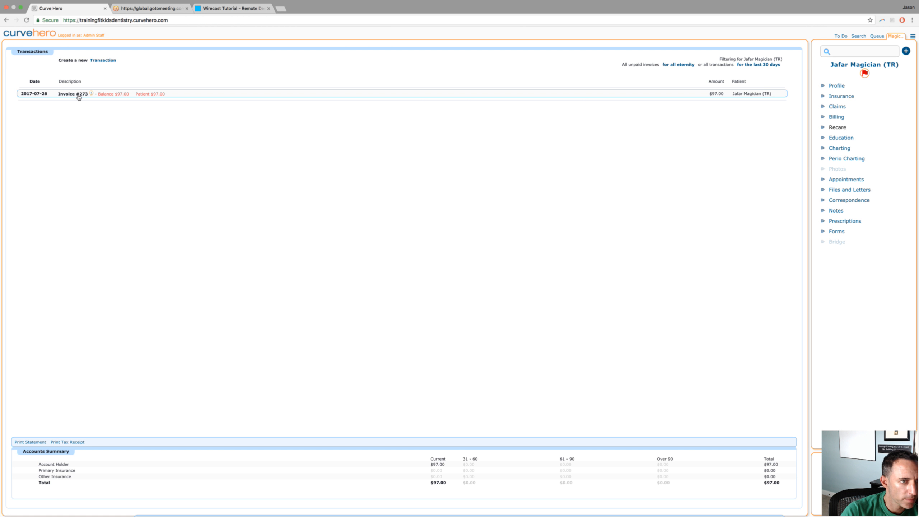
{"action": "left_click", "coordinate": [78, 97]}
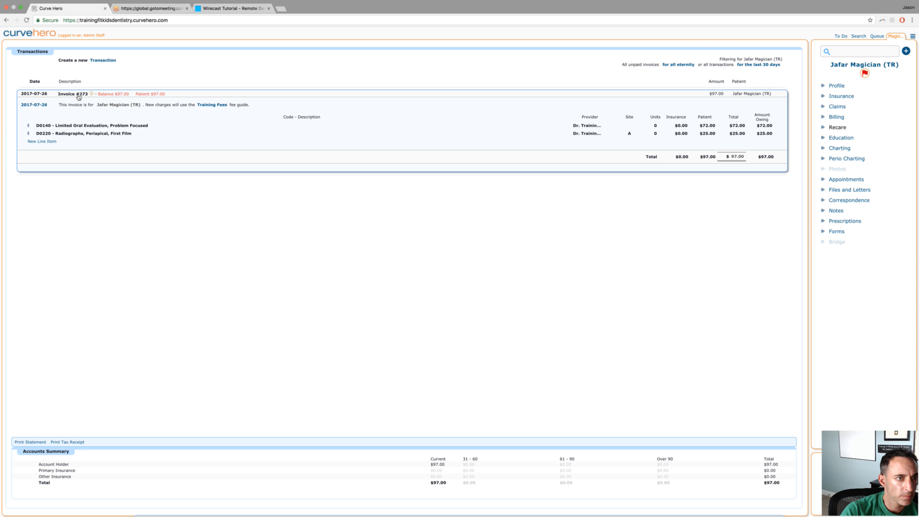
{"action": "left_click", "coordinate": [193, 95]}
{"action": "left_click", "coordinate": [193, 95]}
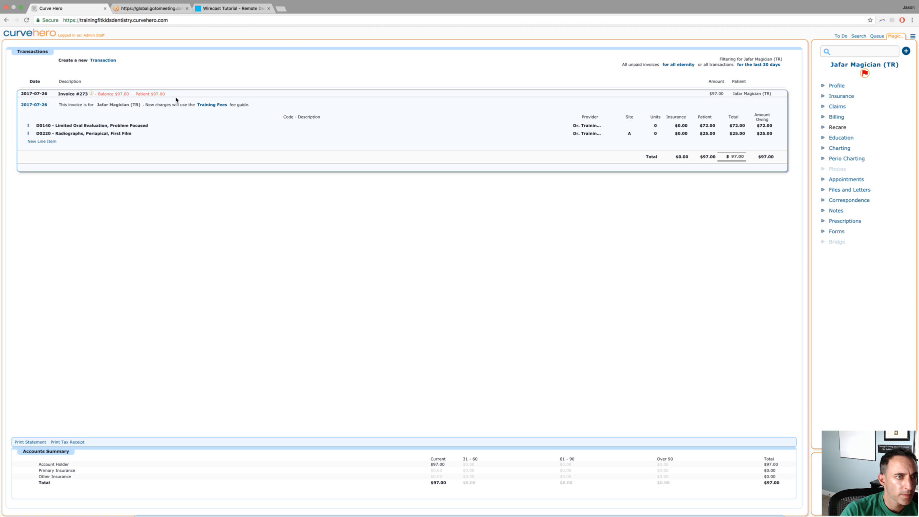
- Add a Visa payment of $97.00 to the patient's new emergency visit invoice
{"action": "right_click", "coordinate": [180, 95]}
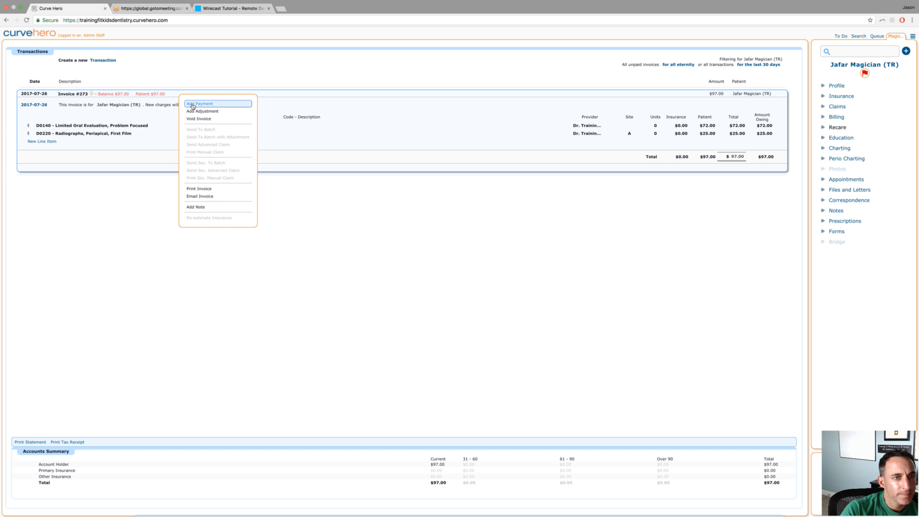
{"action": "left_click", "coordinate": [193, 104]}
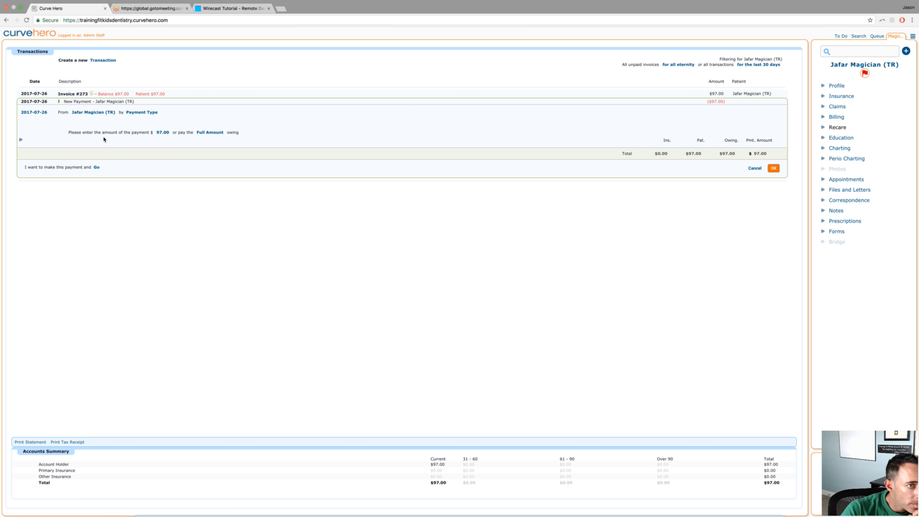
{"action": "left_click", "coordinate": [134, 112]}
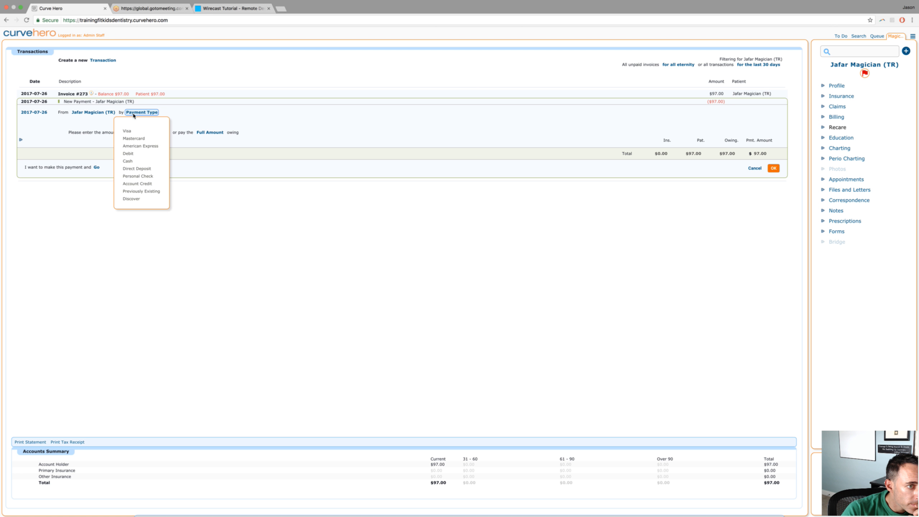
{"action": "left_click", "coordinate": [129, 131]}
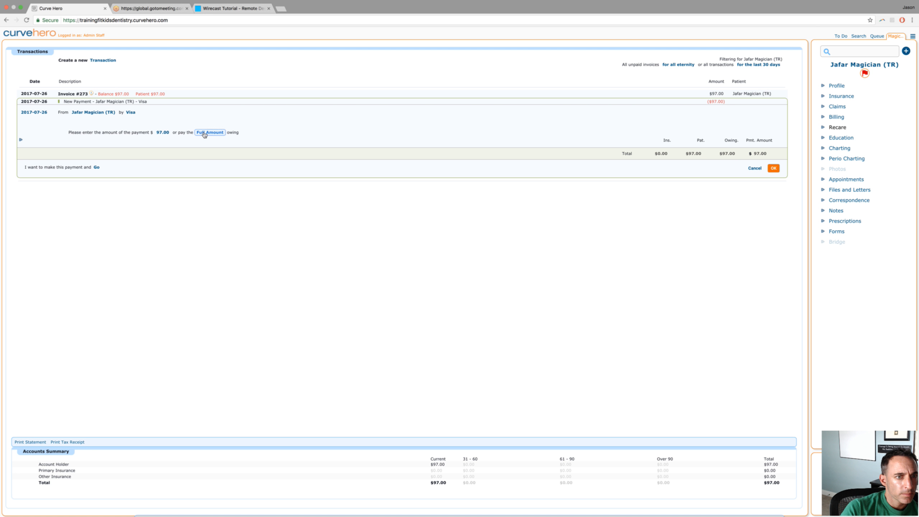
{"action": "left_click", "coordinate": [163, 133]}
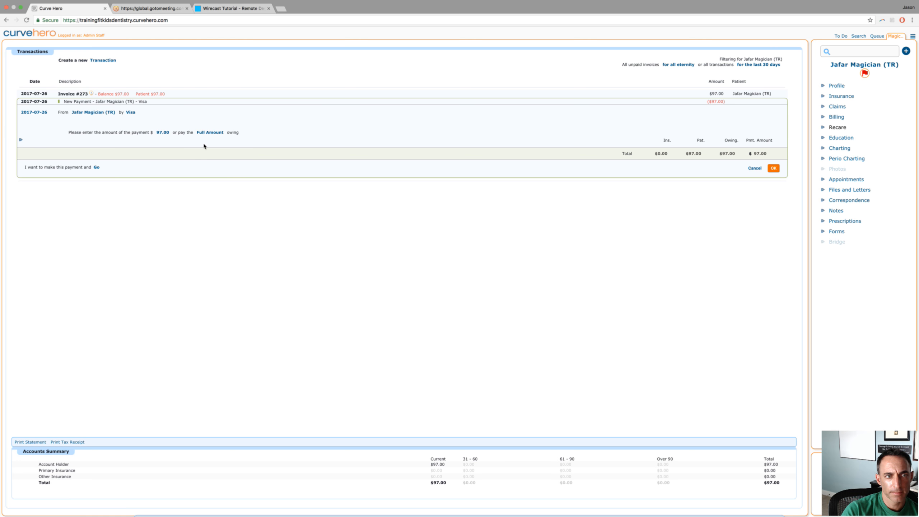
{"action": "left_click", "coordinate": [774, 168]}
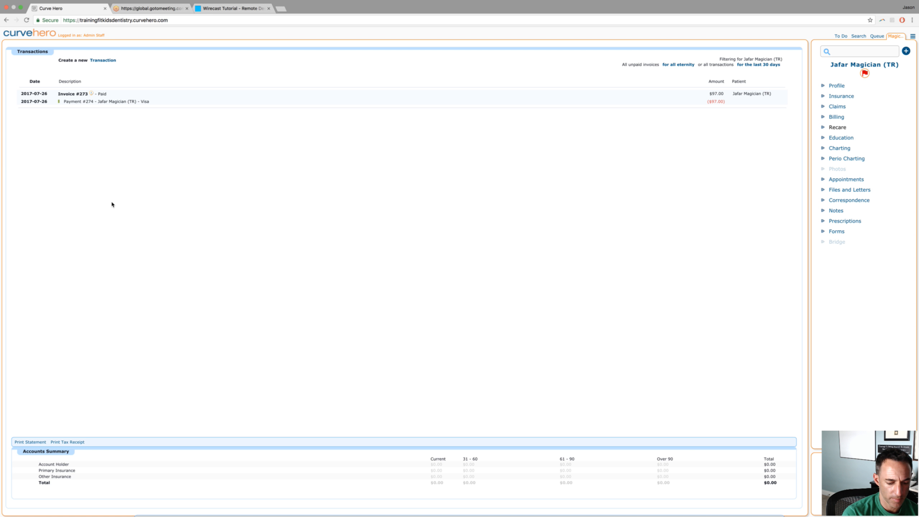
{"action": "key", "text": "XF86AudioLowerVolume"}
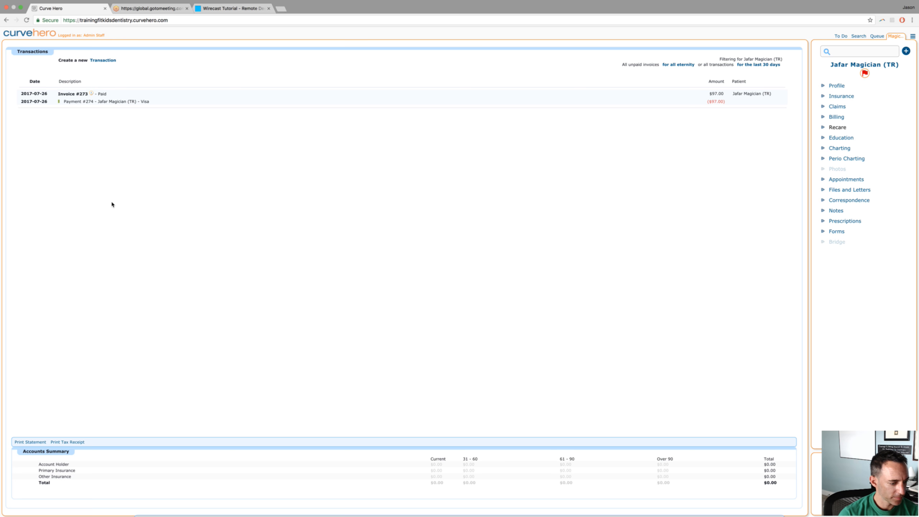
- Search the patients for "tow", open the matching patient's record and show the insurance coverage
{"action": "left_click", "coordinate": [866, 48]}
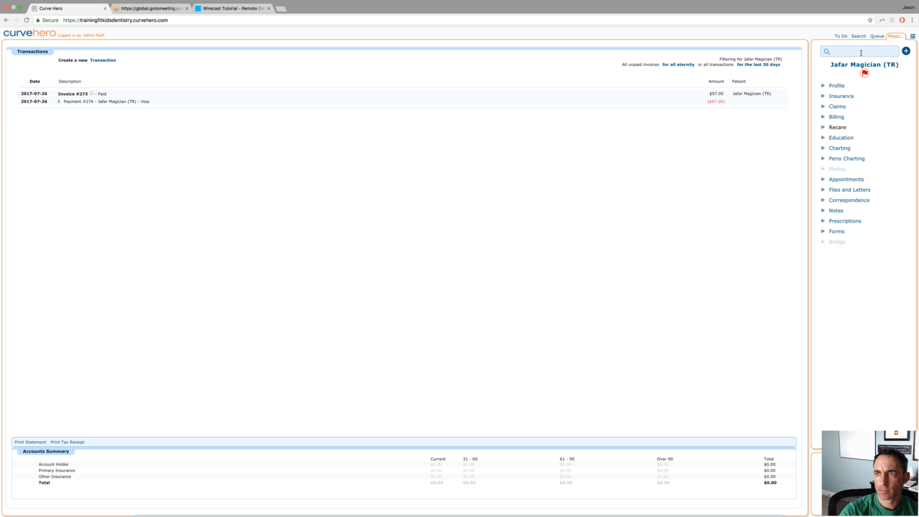
{"action": "type", "text": "to"}
{"action": "type", "text": "ot"}
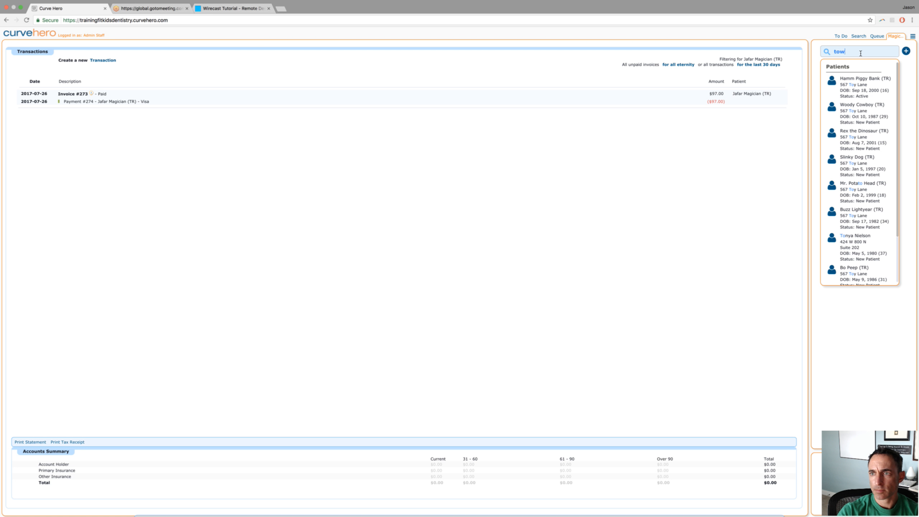
{"action": "left_click", "coordinate": [859, 86]}
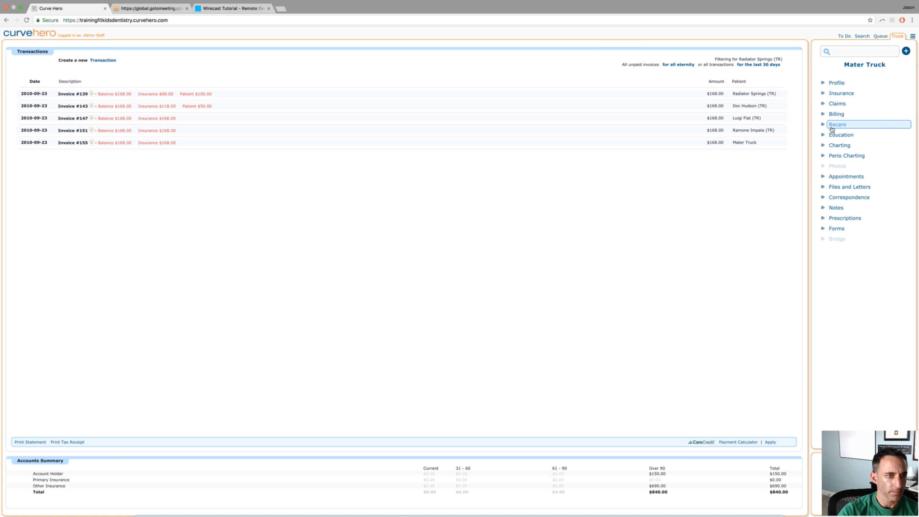
{"action": "left_click", "coordinate": [847, 124]}
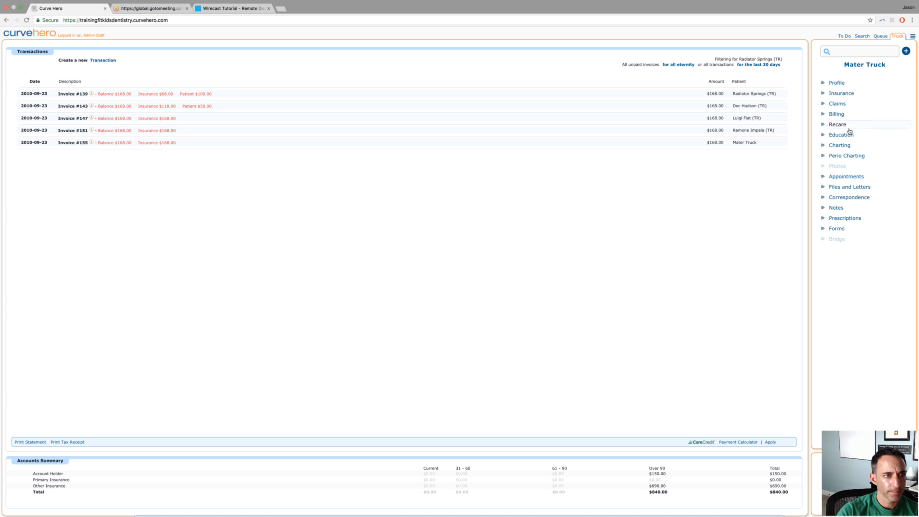
{"action": "left_click", "coordinate": [840, 94]}
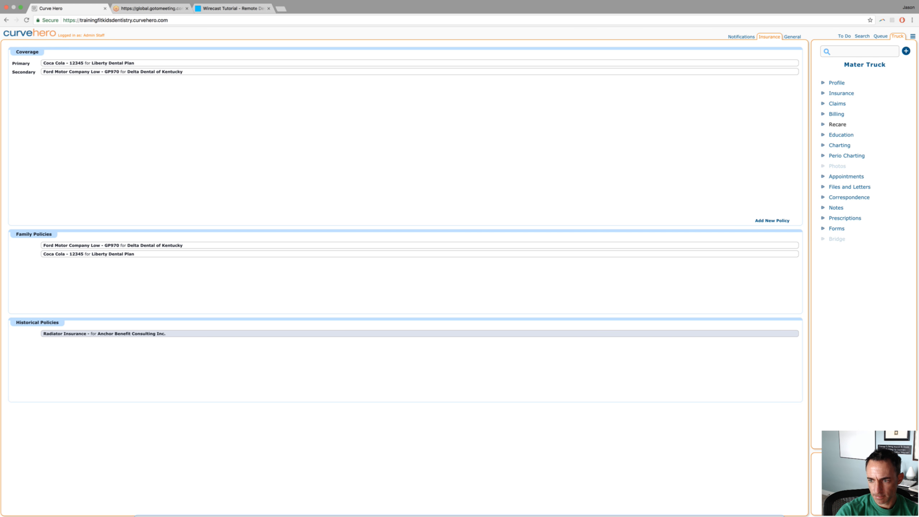
- Start a new appointment in Op 1 on July 27, 2017 from 11:00 to 11:45 am, described as "periodic recare"
{"action": "left_click_drag", "start_coordinate": [63, 190], "coordinate": [62, 237]}
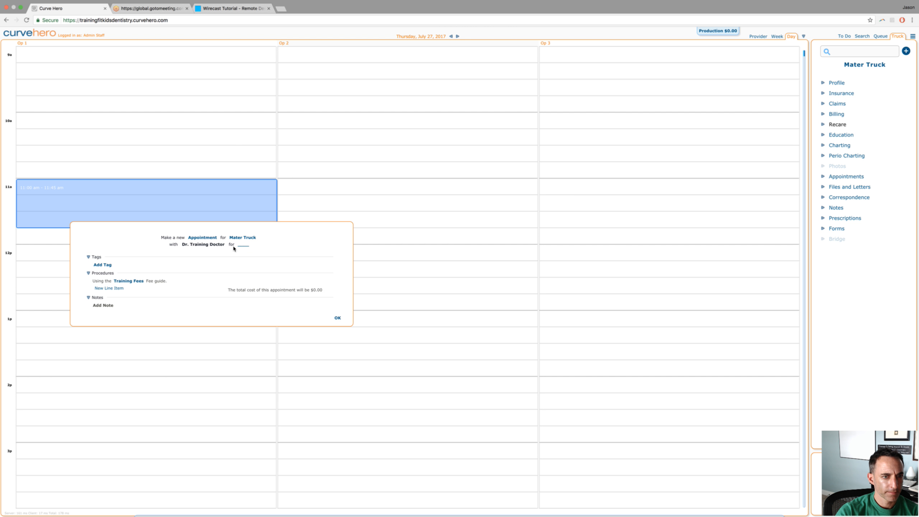
{"action": "left_click", "coordinate": [245, 246]}
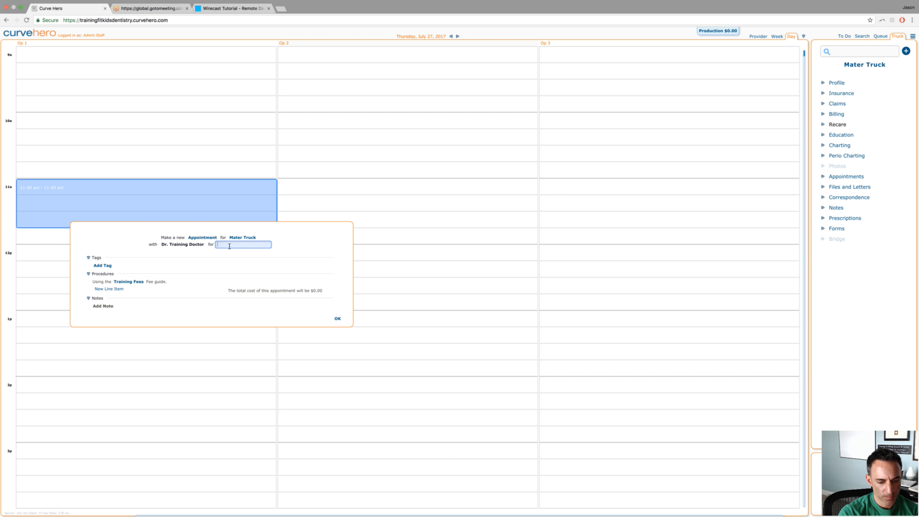
{"action": "type", "text": "peri"}
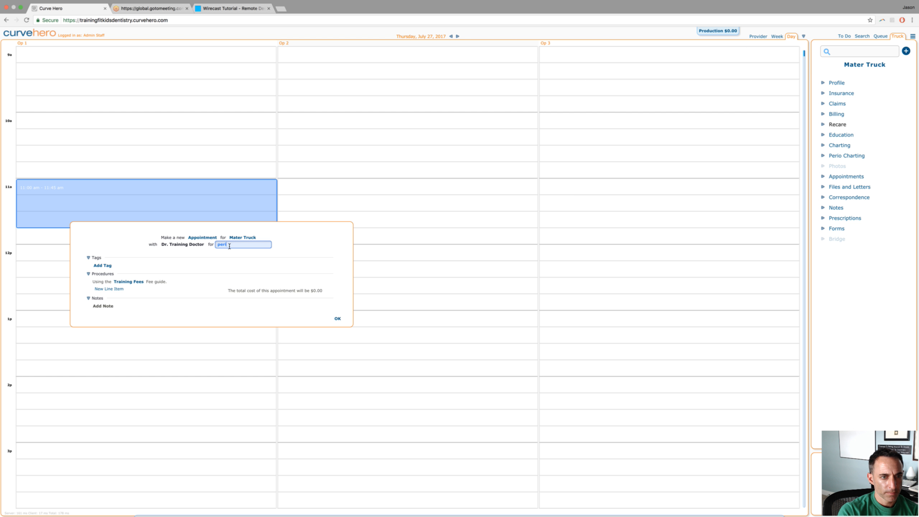
{"action": "type", "text": "odic recare"}
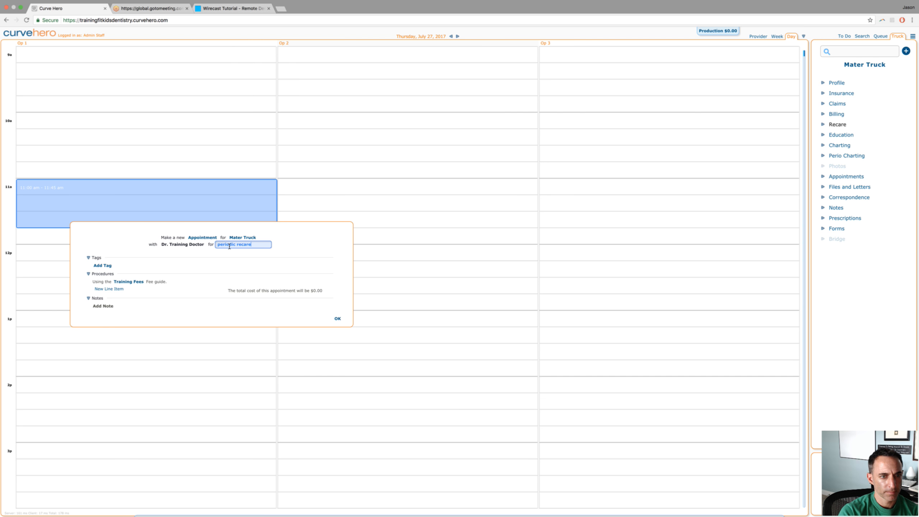
{"action": "key", "text": "Return"}
- Tag the appointment as Routine Check to bring in its procedures, and save it to the schedule
{"action": "left_click", "coordinate": [103, 264]}
{"action": "left_click", "coordinate": [102, 285]}
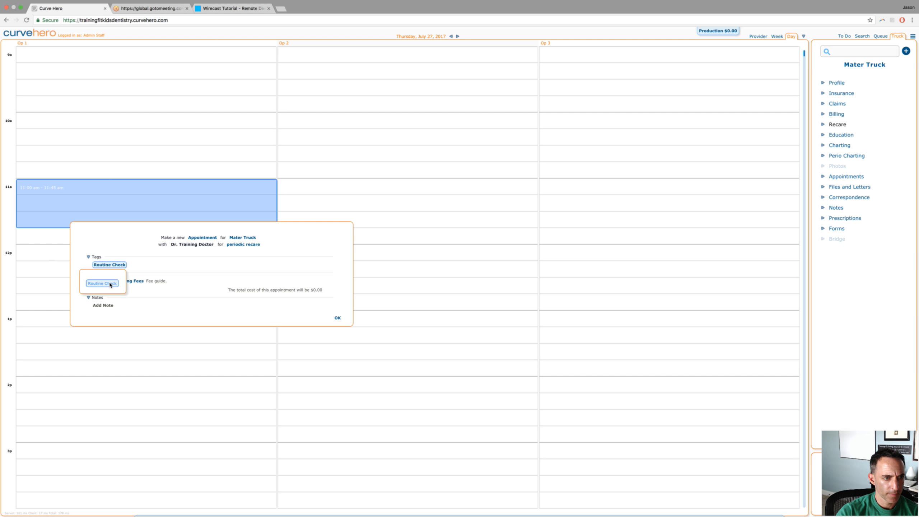
{"action": "left_click", "coordinate": [107, 283]}
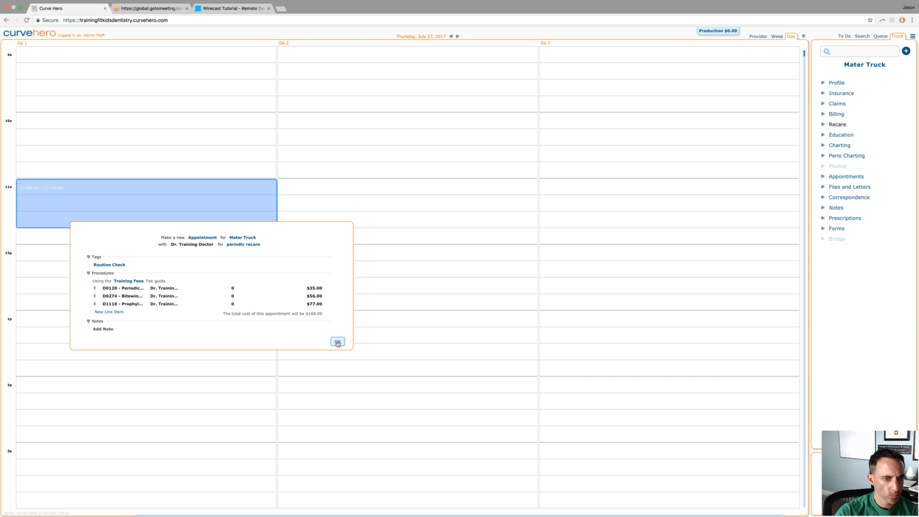
{"action": "right_click", "coordinate": [338, 343]}
{"action": "left_click", "coordinate": [332, 342]}
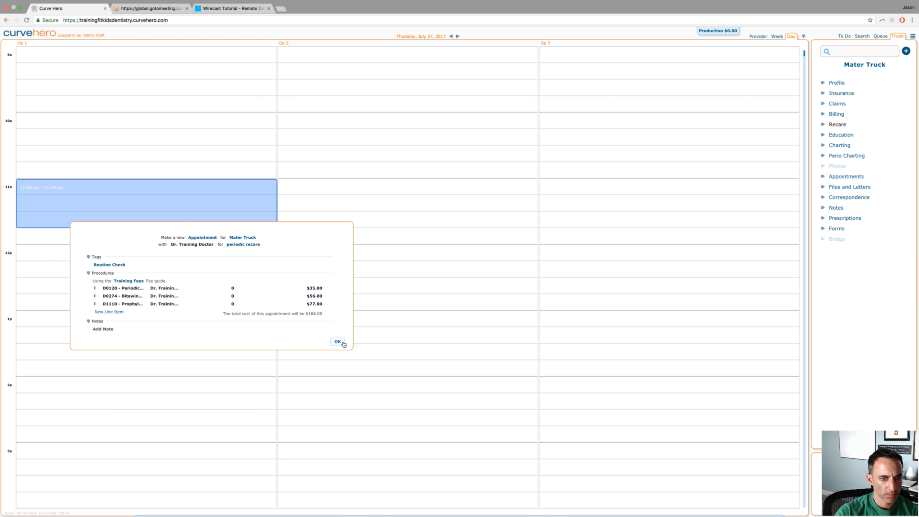
{"action": "right_click", "coordinate": [343, 344]}
{"action": "left_click", "coordinate": [333, 343]}
{"action": "right_click", "coordinate": [334, 341]}
{"action": "left_click", "coordinate": [335, 344]}
{"action": "left_click", "coordinate": [337, 342]}
{"action": "right_click", "coordinate": [334, 342]}
{"action": "left_click", "coordinate": [341, 328]}
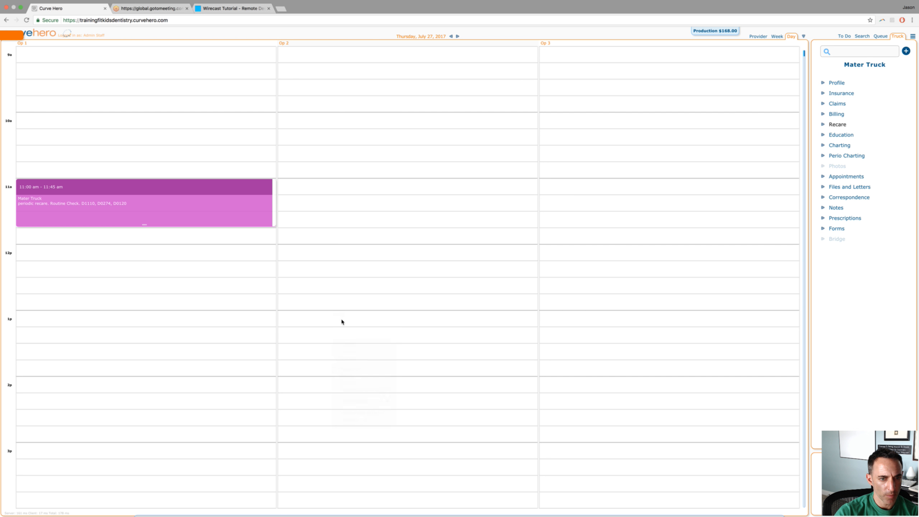
{"action": "right_click", "coordinate": [343, 319]}
{"action": "left_click", "coordinate": [212, 310]}
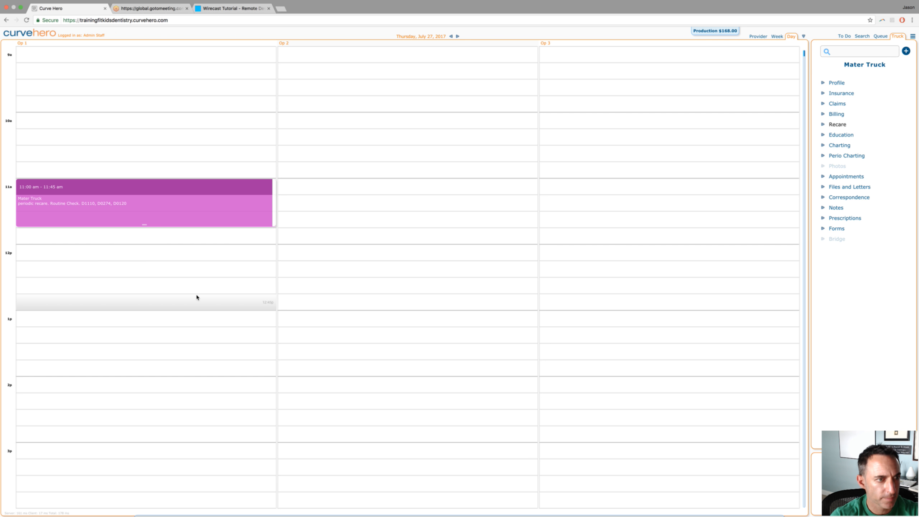
- Check in the patient for the 11:00 am periodic recare appointment and check the appointment out to billing
{"action": "right_click", "coordinate": [182, 208]}
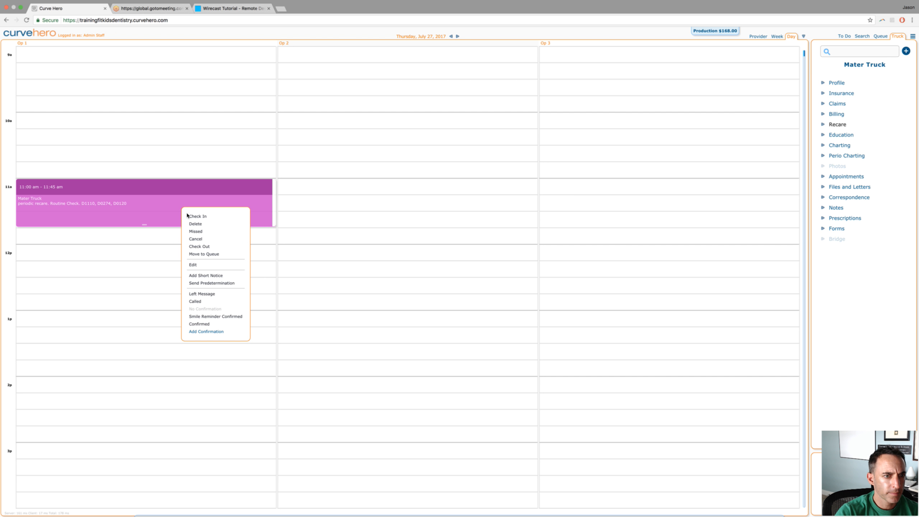
{"action": "left_click", "coordinate": [189, 219]}
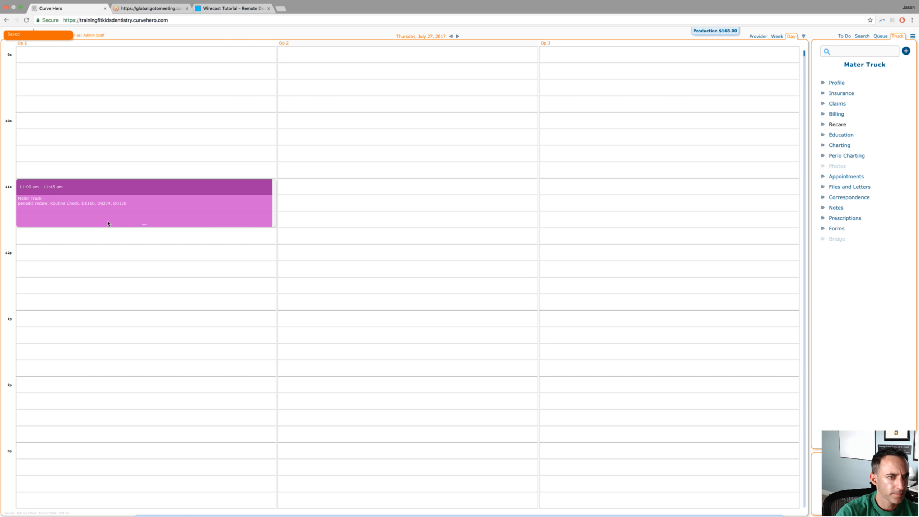
{"action": "mouse_move", "coordinate": [177, 212]}
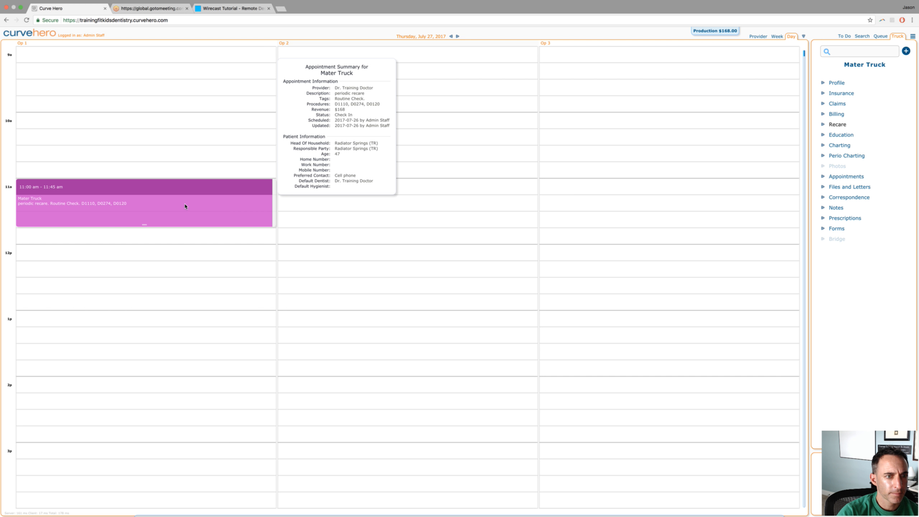
{"action": "right_click", "coordinate": [185, 207]}
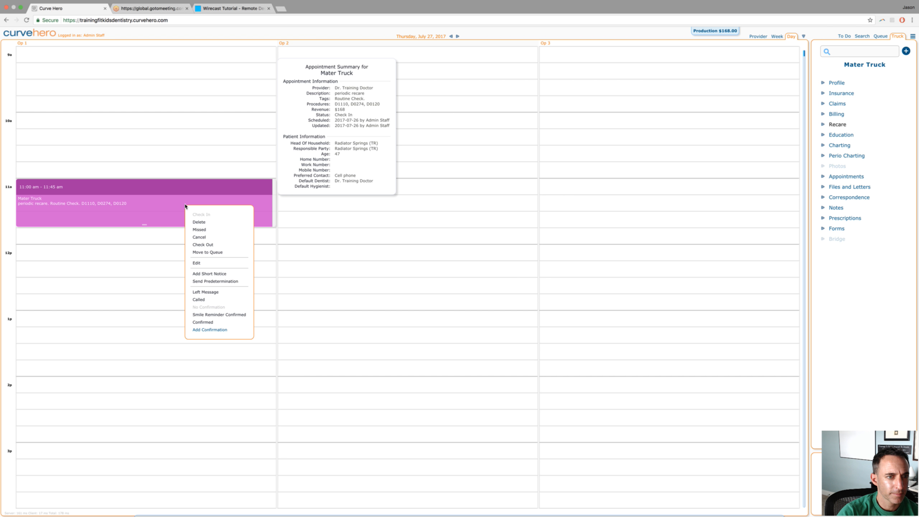
{"action": "left_click", "coordinate": [198, 245]}
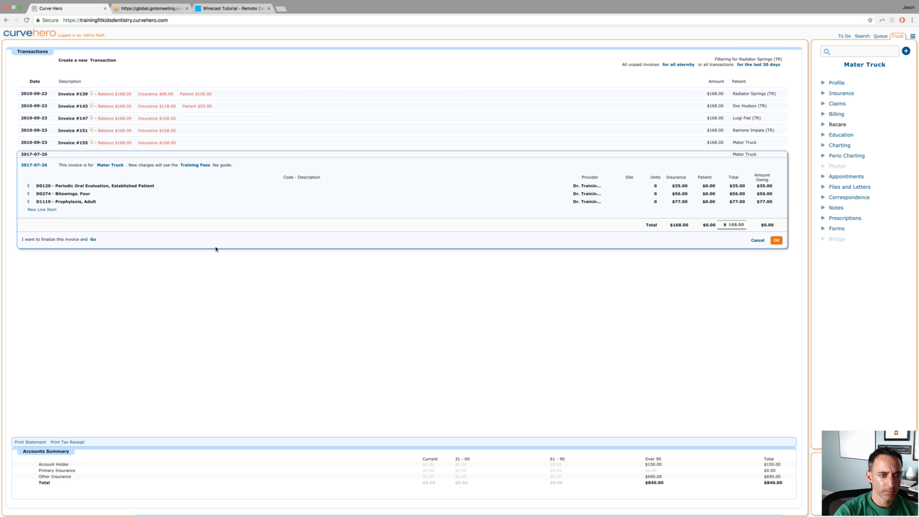
- Finalize the invoice for D0120, D0274 and D1110 with the Send an E-Claim option and dismiss the message
{"action": "left_click", "coordinate": [93, 240]}
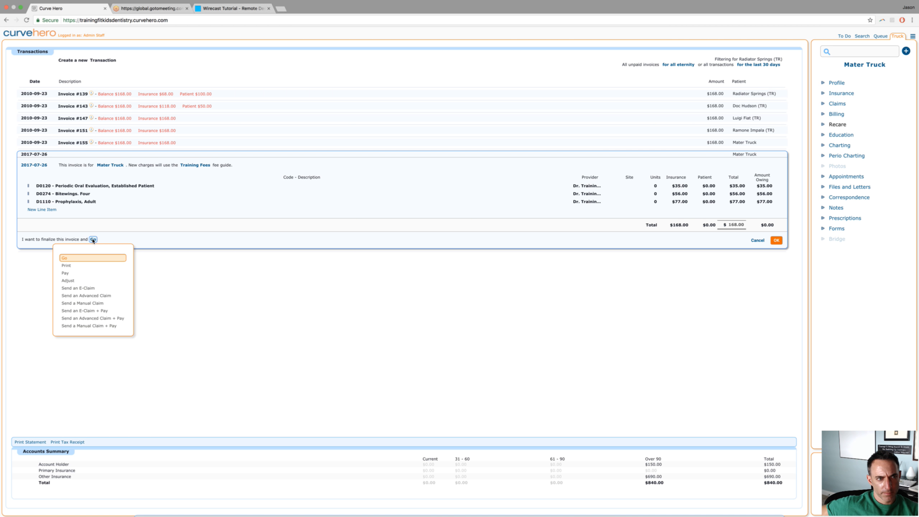
{"action": "left_click", "coordinate": [76, 288]}
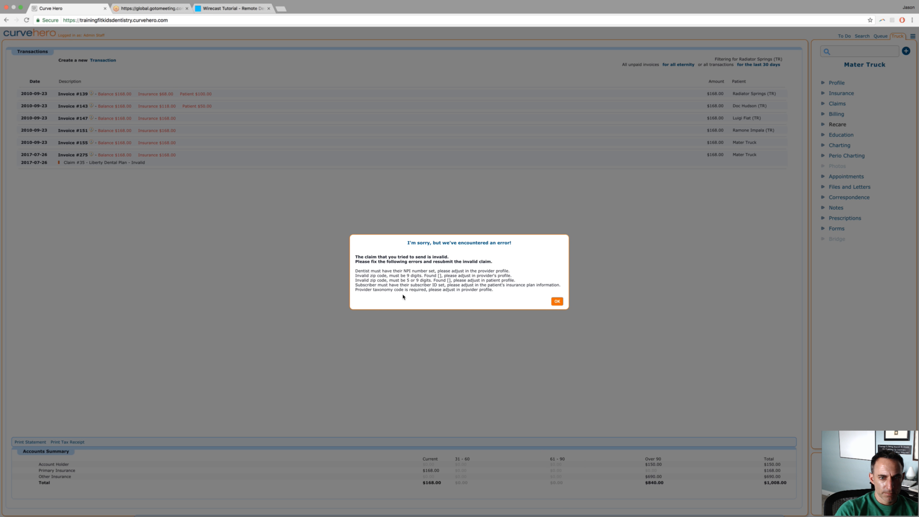
{"action": "left_click", "coordinate": [557, 301]}
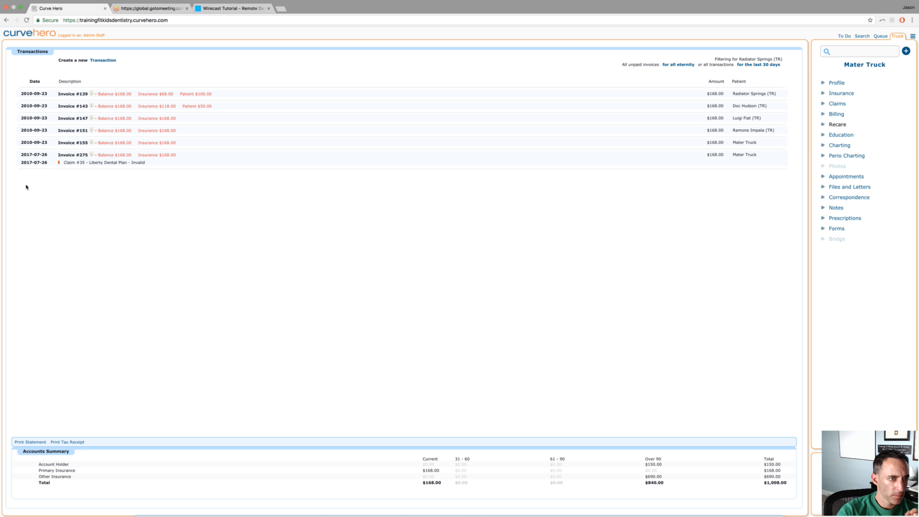
- Add an Insurance Check payment of $168.00 from Liberty Dental Plan (Coca Cola) to the 2017-07-26 invoice
{"action": "left_click", "coordinate": [83, 157]}
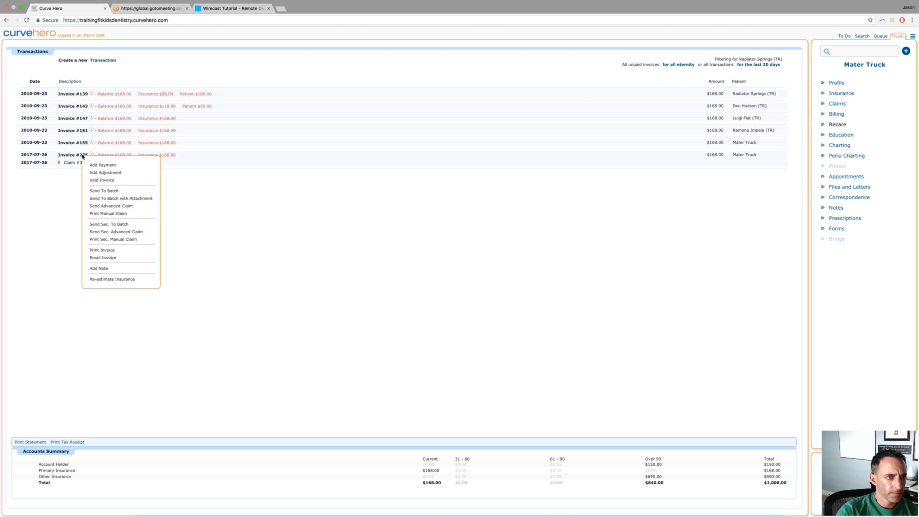
{"action": "left_click", "coordinate": [99, 167]}
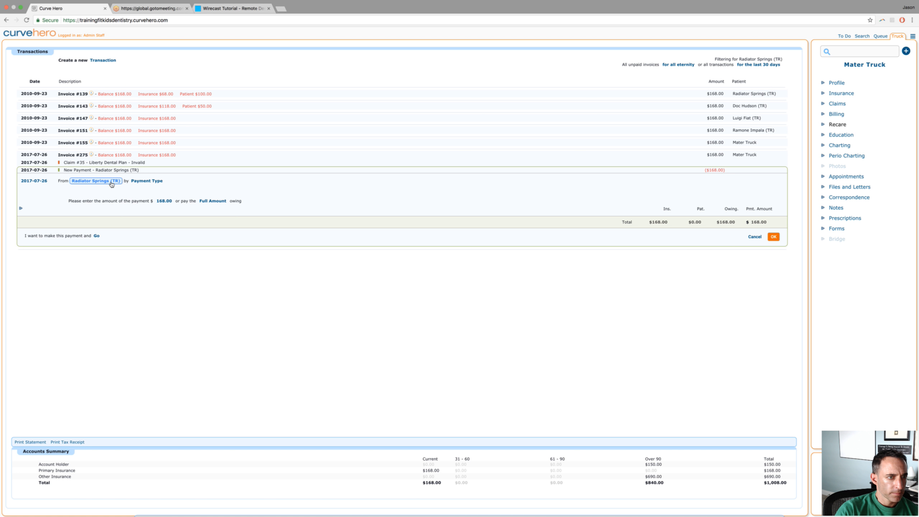
{"action": "left_click", "coordinate": [112, 181]}
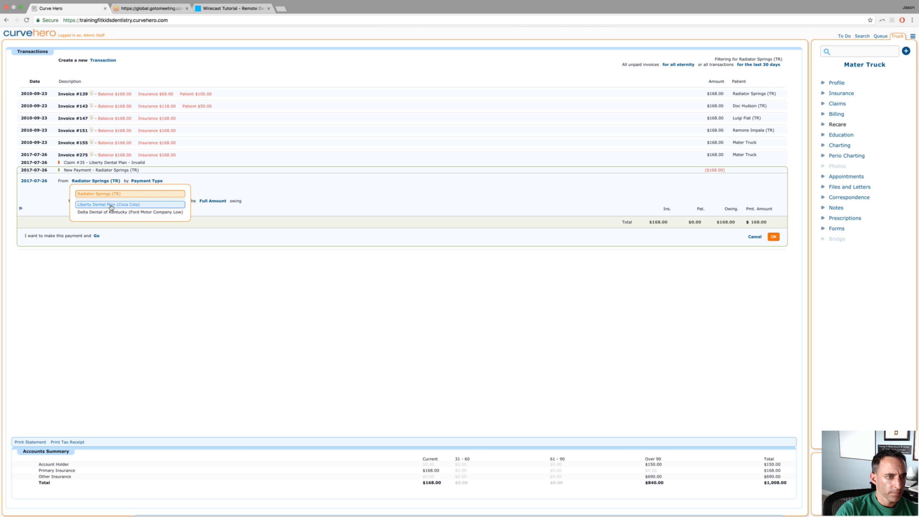
{"action": "left_click", "coordinate": [111, 205]}
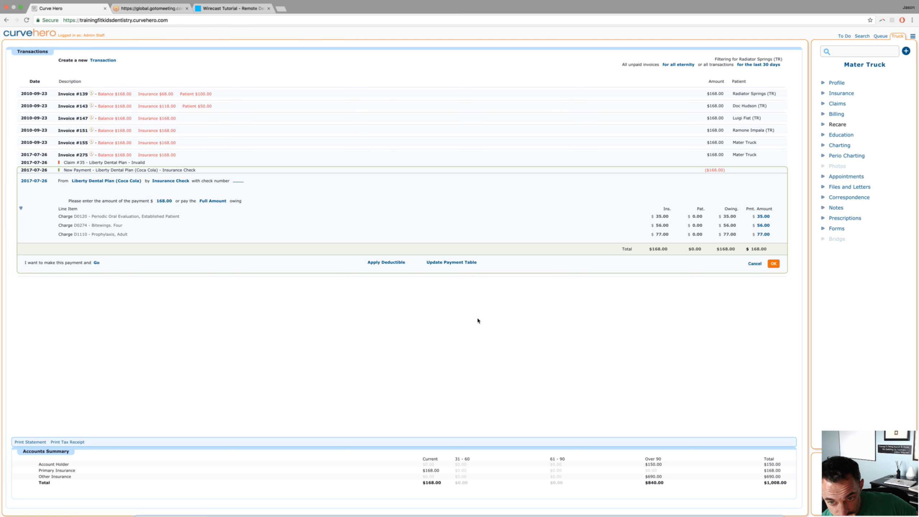
{"action": "left_click", "coordinate": [774, 263]}
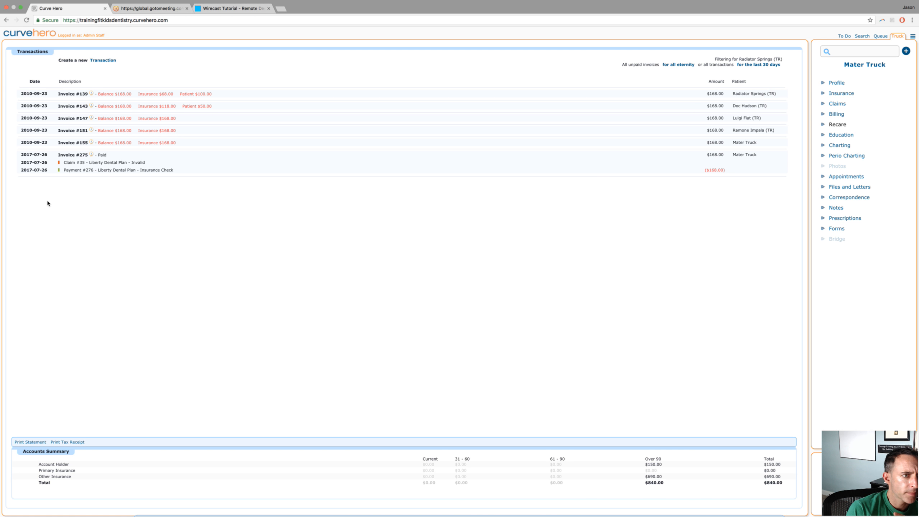
- Open the calculation details of the 2017-07-26 invoice to examine its insurance and patient amounts
{"action": "left_click", "coordinate": [92, 156]}
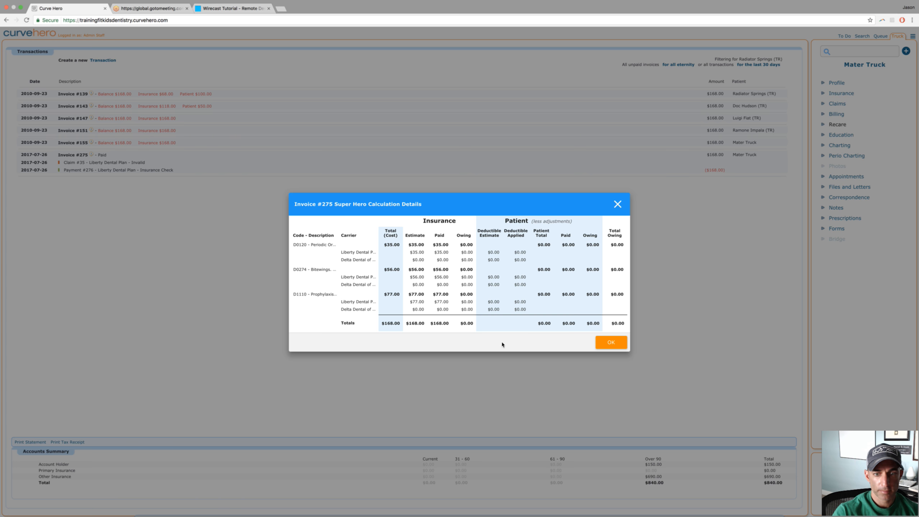
- Create a 2:00–3:00 pm appointment in Op 1 on Friday, July 28, 2017, described as "resin comp # T mo"
{"action": "left_click", "coordinate": [616, 343]}
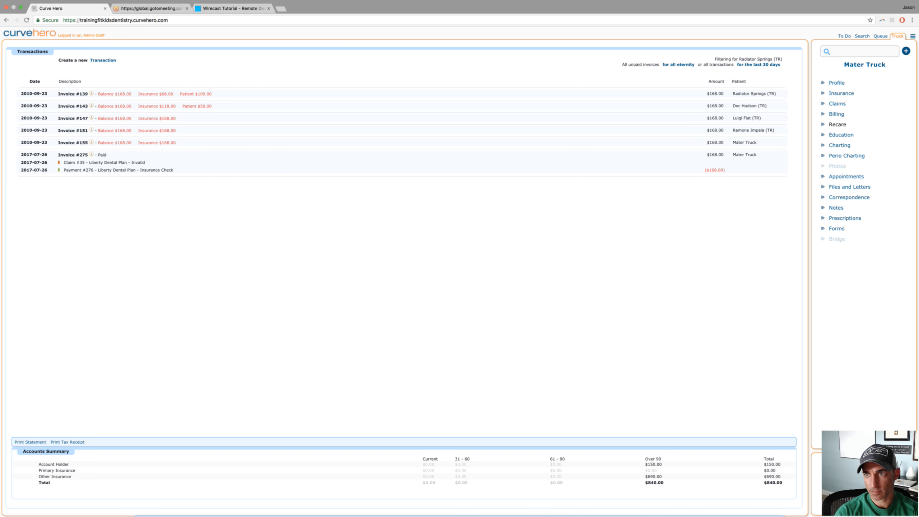
{"action": "left_click", "coordinate": [841, 471]}
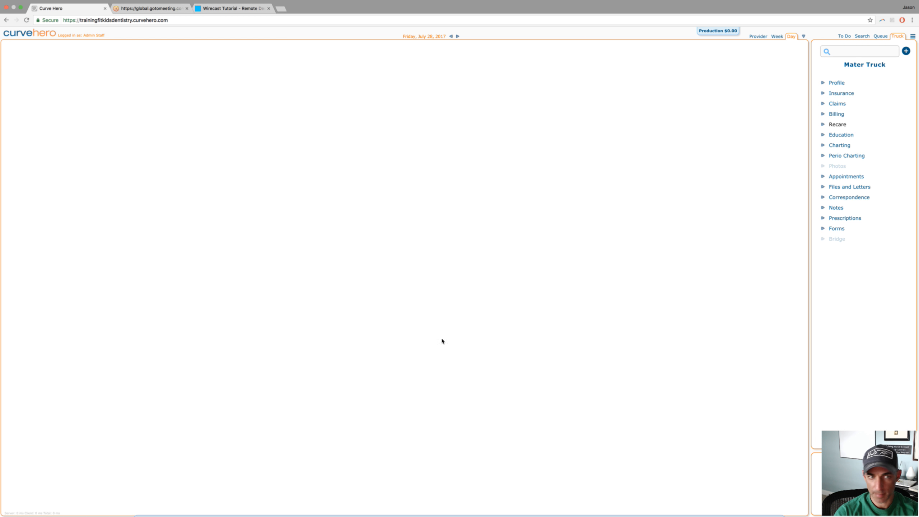
{"action": "left_click_drag", "start_coordinate": [44, 387], "coordinate": [45, 439]}
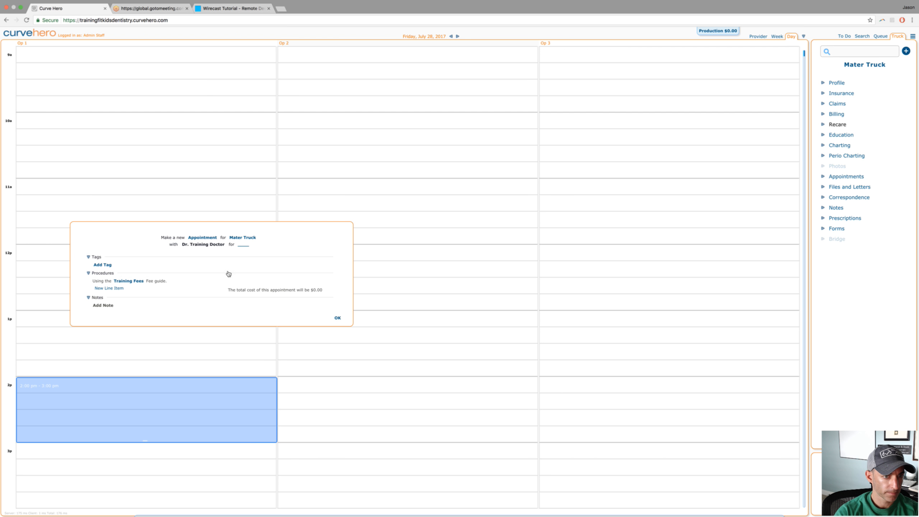
{"action": "left_click", "coordinate": [242, 246]}
{"action": "type", "text": "resin comp # T mo"}
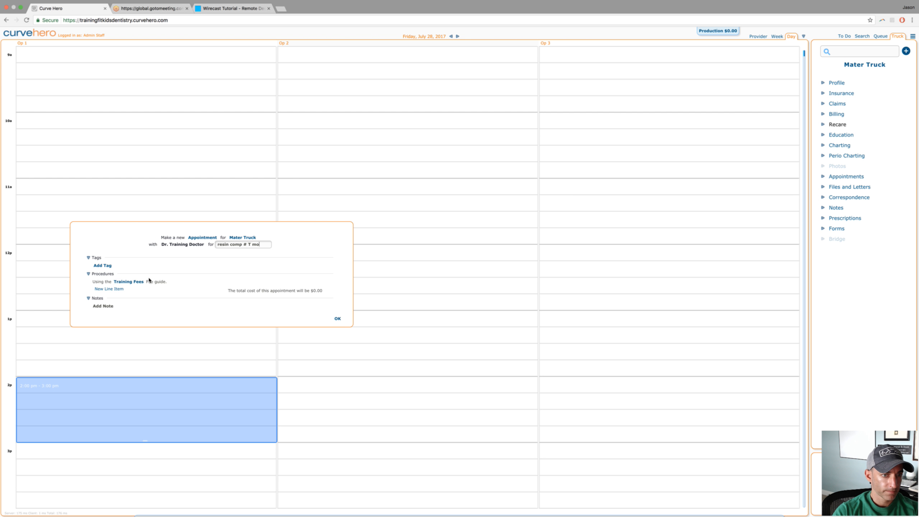
- Add procedure D2392 (resin based composite, two surfaces, posterior) to the appointment for tooth T, surfaces M and O
{"action": "left_click", "coordinate": [121, 289]}
{"action": "left_click", "coordinate": [116, 290]}
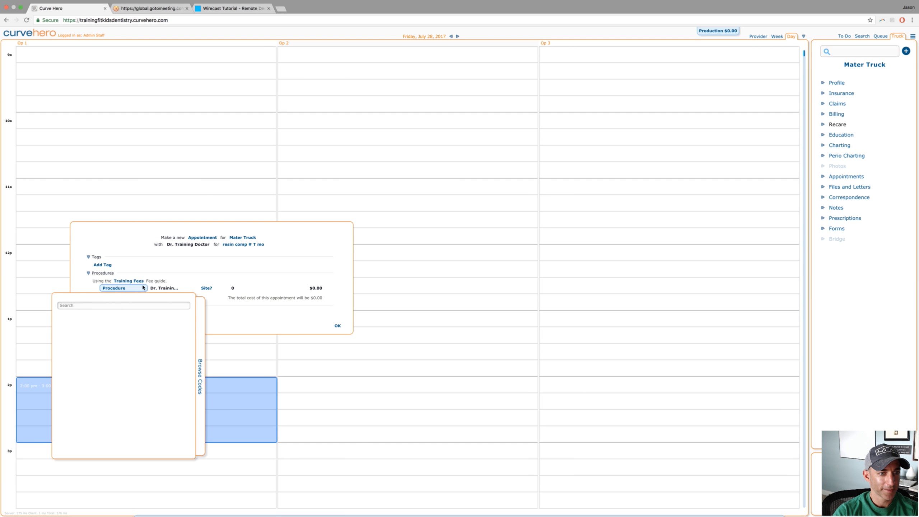
{"action": "type", "text": "D2392"}
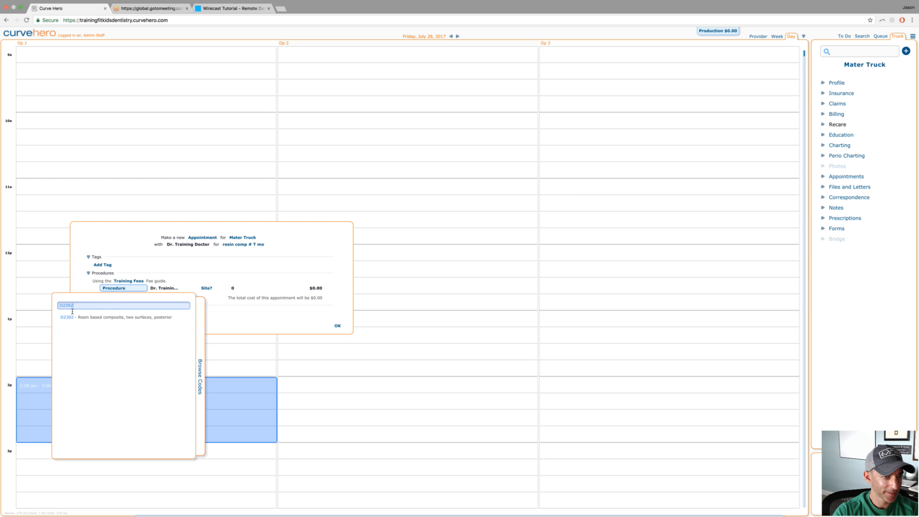
{"action": "left_click", "coordinate": [73, 318]}
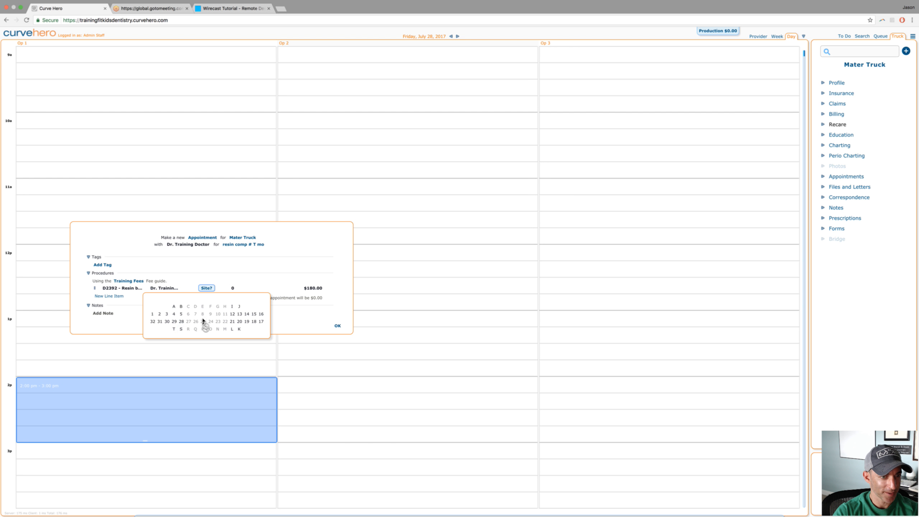
{"action": "left_click", "coordinate": [174, 329]}
{"action": "left_click", "coordinate": [192, 307]}
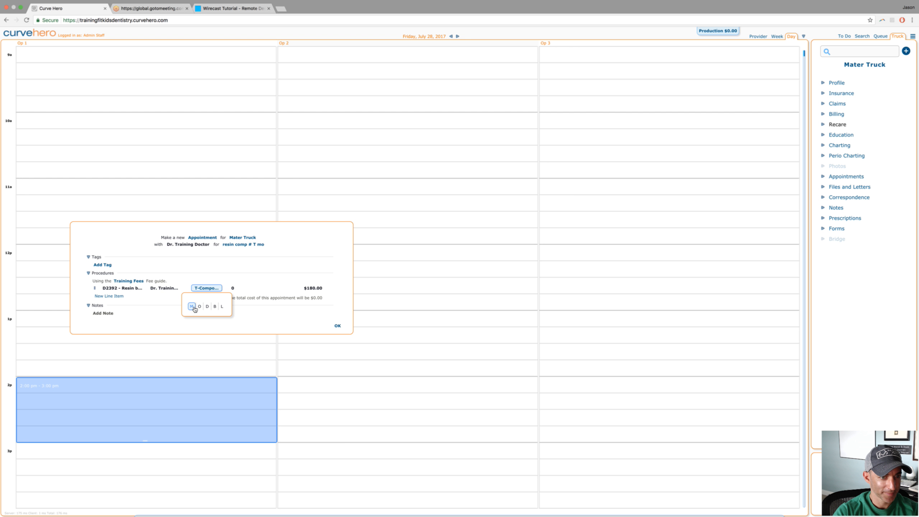
{"action": "left_click", "coordinate": [200, 307]}
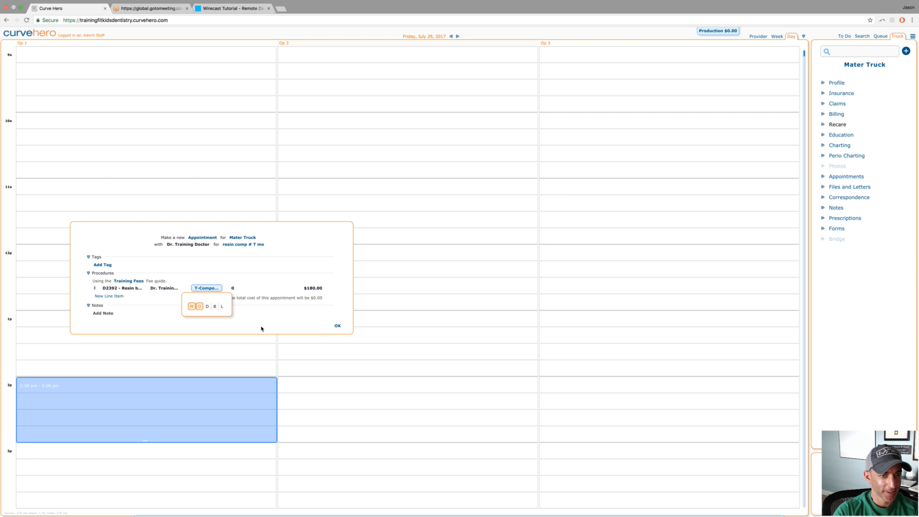
{"action": "left_click", "coordinate": [280, 322]}
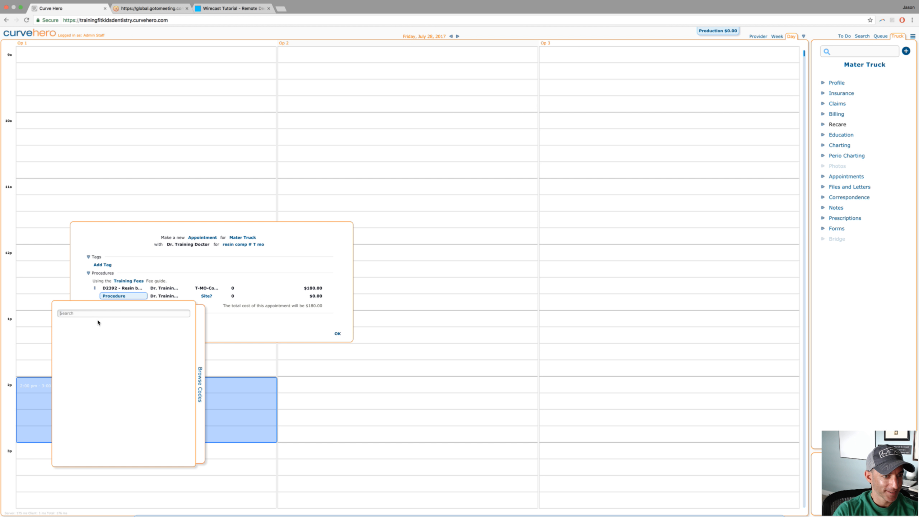
- Add procedure D9230 (Nitrous Oxide) to the appointment and save it
{"action": "type", "text": "D0"}
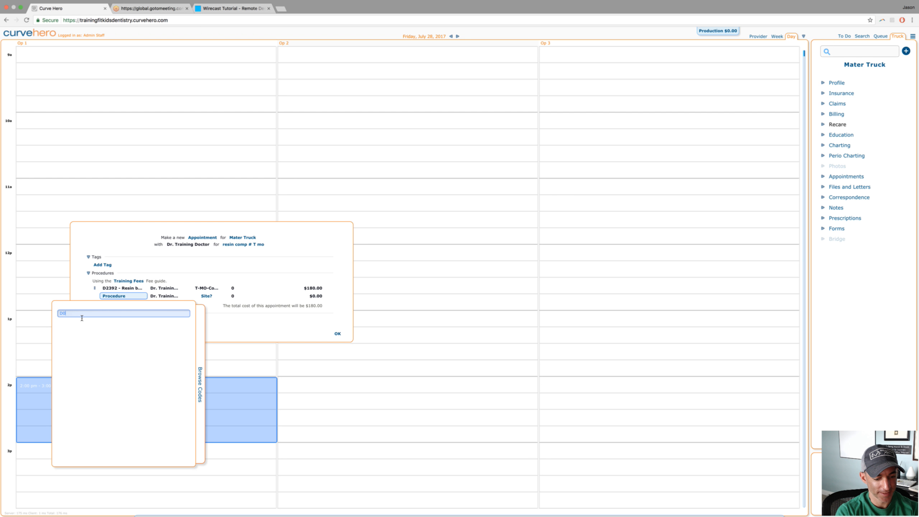
{"action": "key", "text": "BackSpace"}
{"action": "key", "text": "BackSpace"}
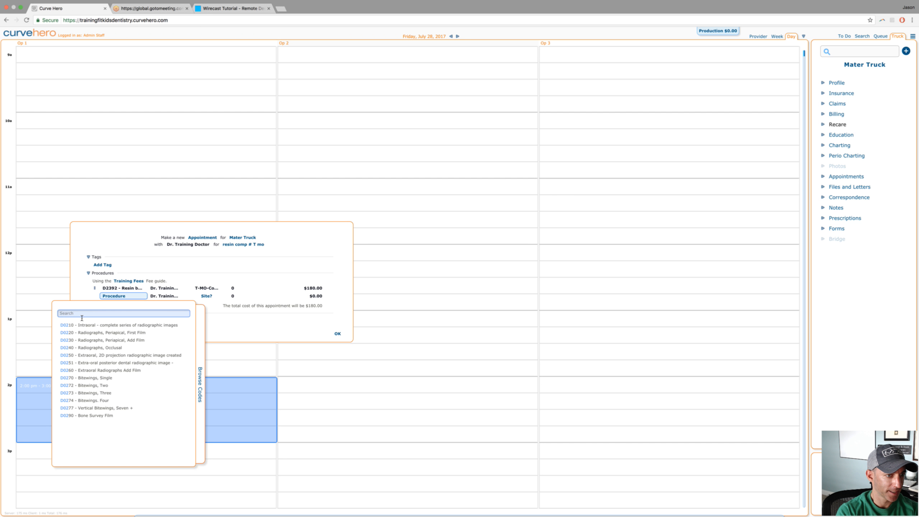
{"action": "type", "text": "9230"}
{"action": "left_click", "coordinate": [84, 325]}
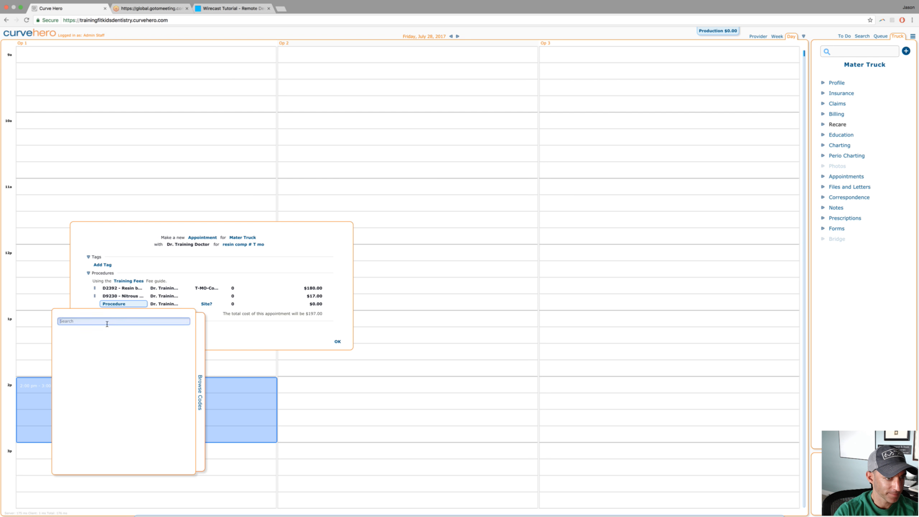
{"action": "left_click", "coordinate": [254, 342]}
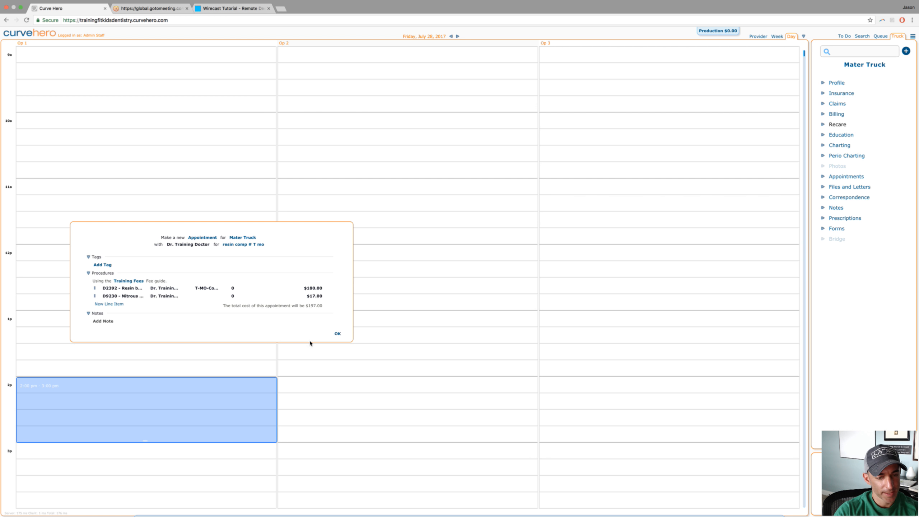
{"action": "left_click", "coordinate": [337, 335]}
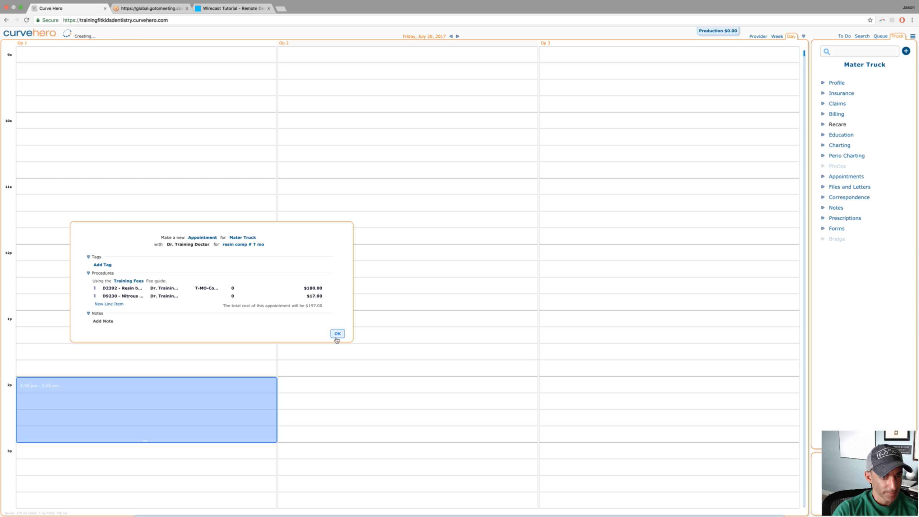
- Check in the patient for the 2:00 pm resin composite appointment and check the appointment out to billing
{"action": "right_click", "coordinate": [158, 398]}
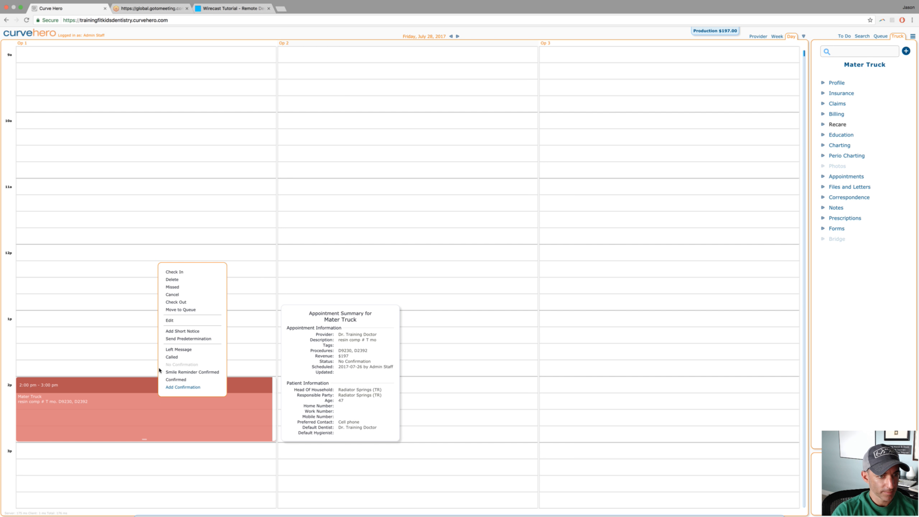
{"action": "left_click", "coordinate": [172, 270]}
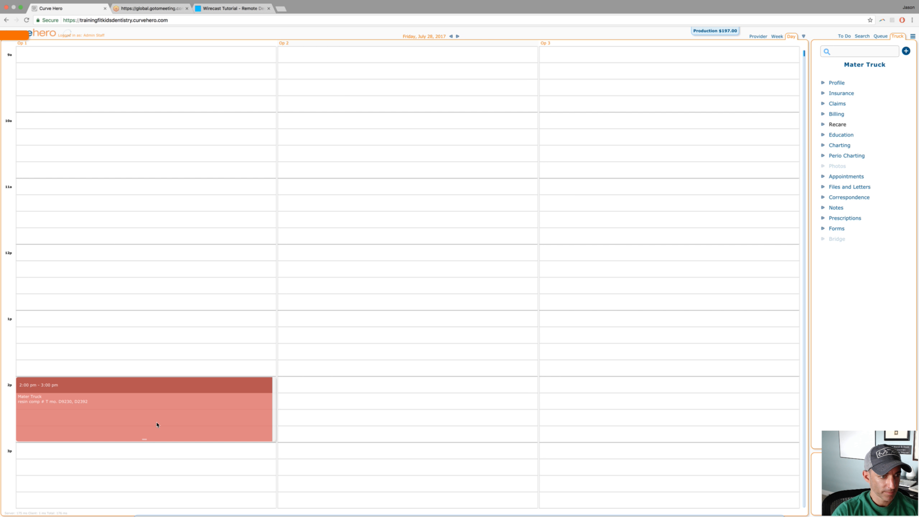
{"action": "right_click", "coordinate": [170, 410]}
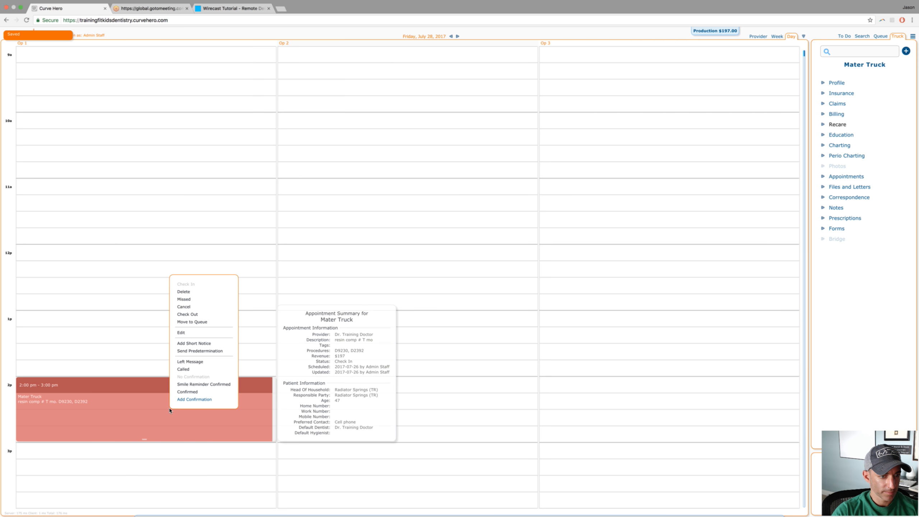
{"action": "left_click", "coordinate": [181, 314]}
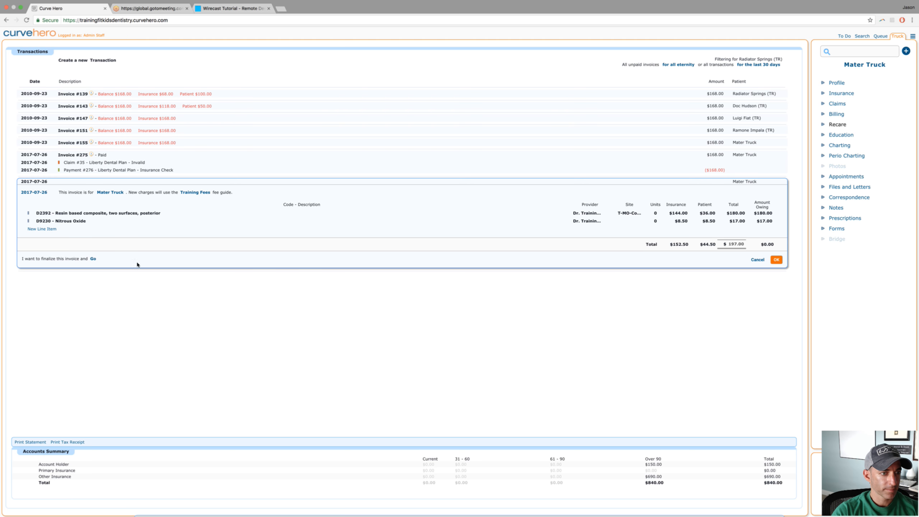
- Finalize the invoice for D2392 and D9230 with the Send an E-Claim option and dismiss the message
{"action": "left_click", "coordinate": [93, 259]}
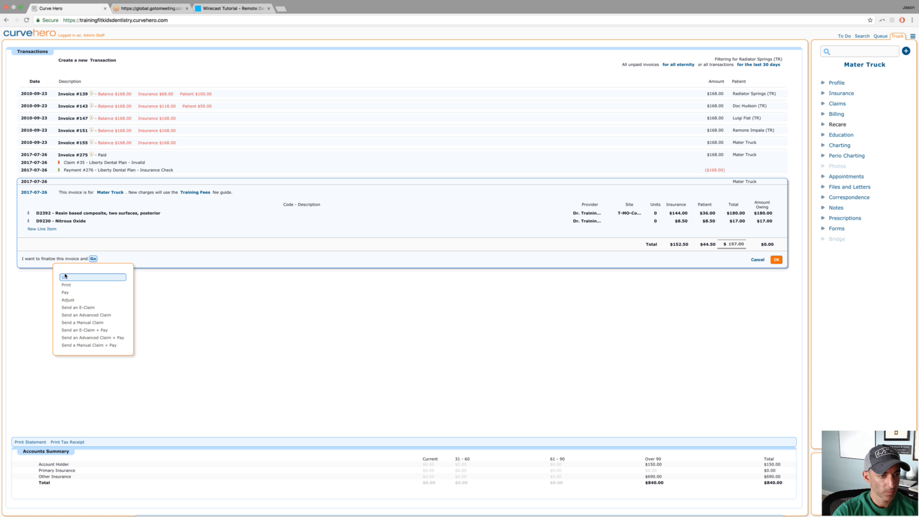
{"action": "left_click", "coordinate": [67, 307]}
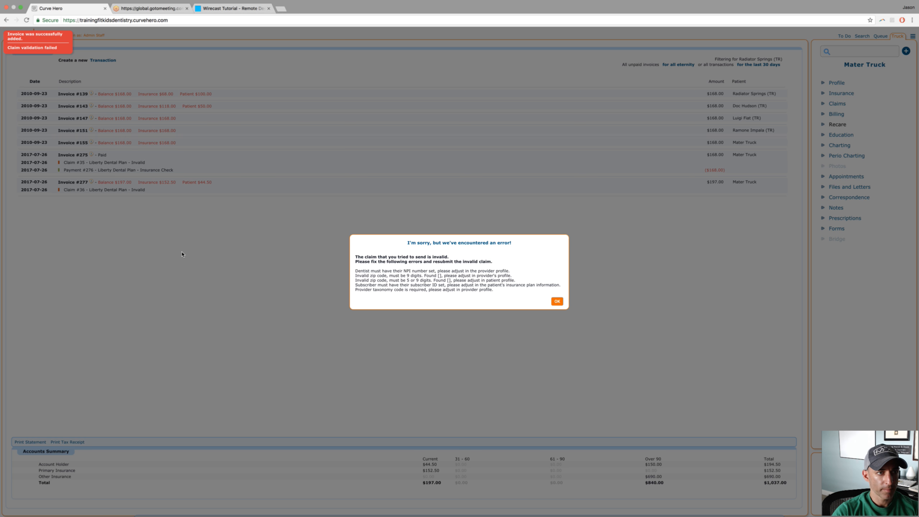
{"action": "left_click", "coordinate": [557, 302]}
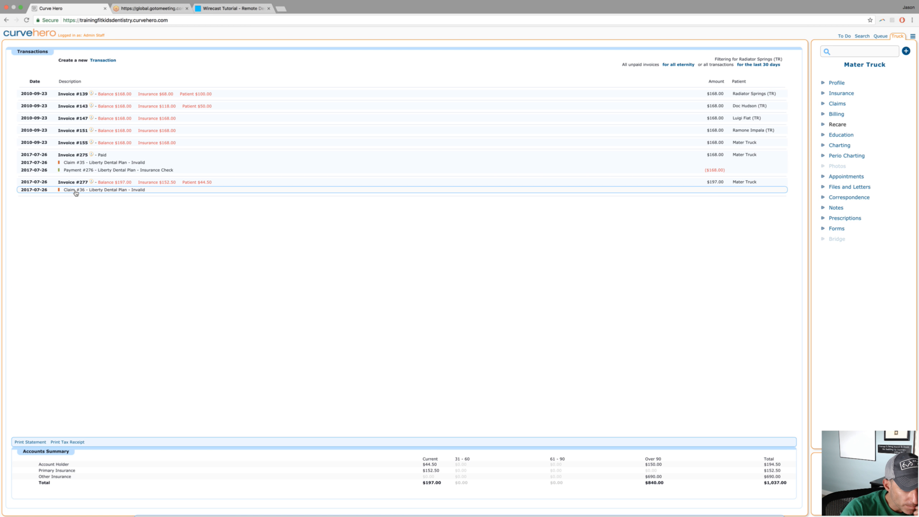
- Add an Insurance Check payment of $152.50 from Liberty Dental Plan (Coca Cola) to the $197.00 invoice
{"action": "left_click", "coordinate": [163, 185]}
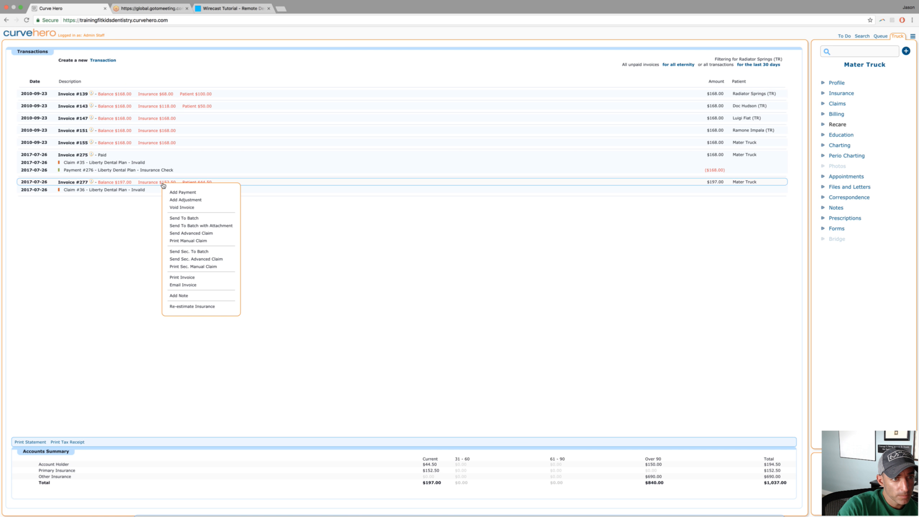
{"action": "left_click", "coordinate": [171, 192]}
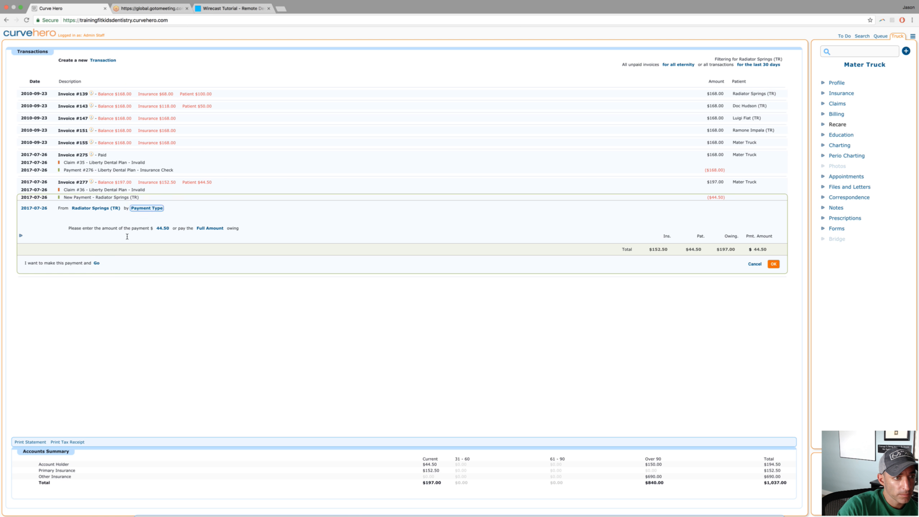
{"action": "left_click", "coordinate": [106, 208]}
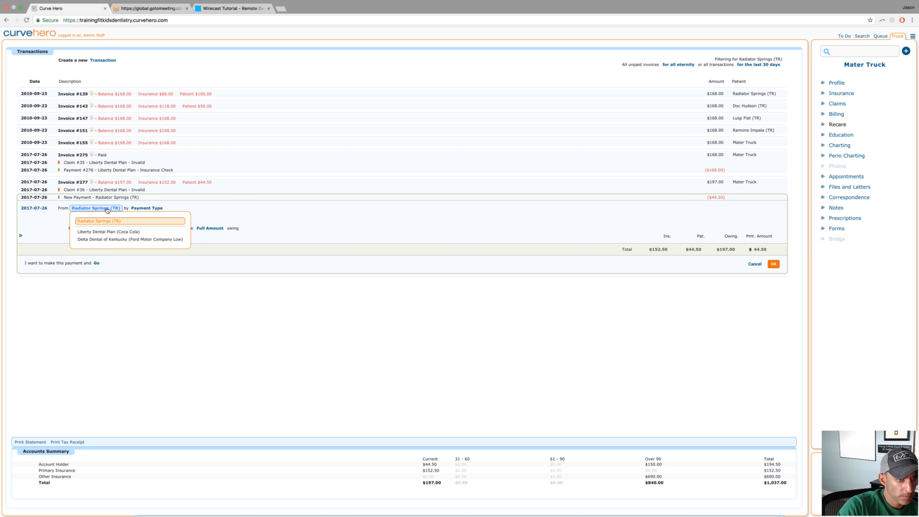
{"action": "left_click", "coordinate": [99, 232]}
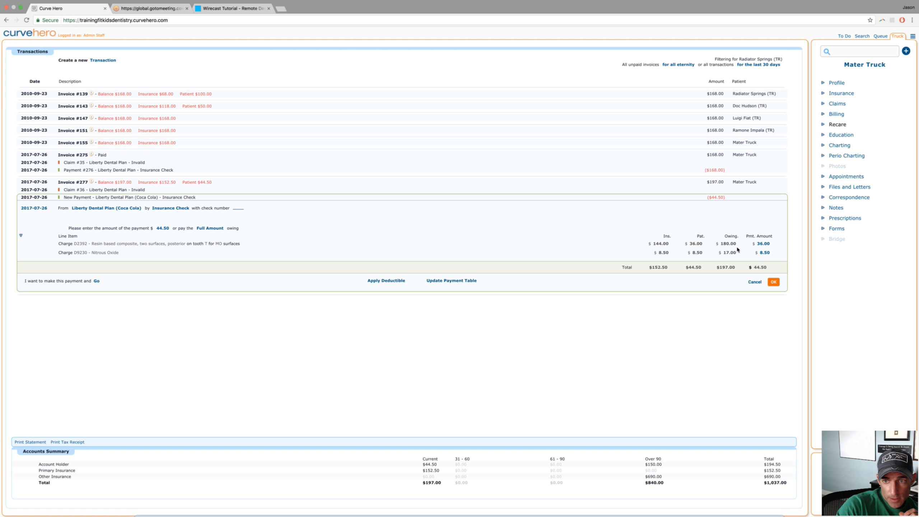
{"action": "left_click", "coordinate": [162, 228]}
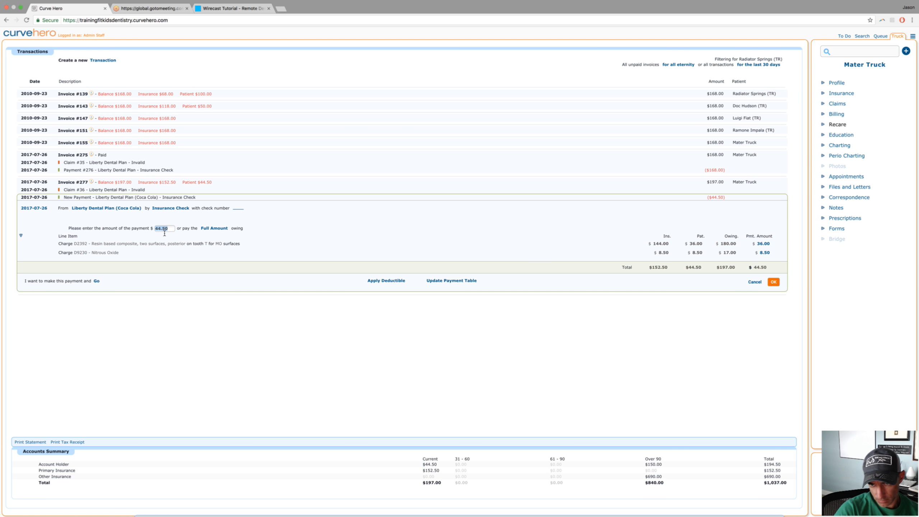
{"action": "type", "text": "152"}
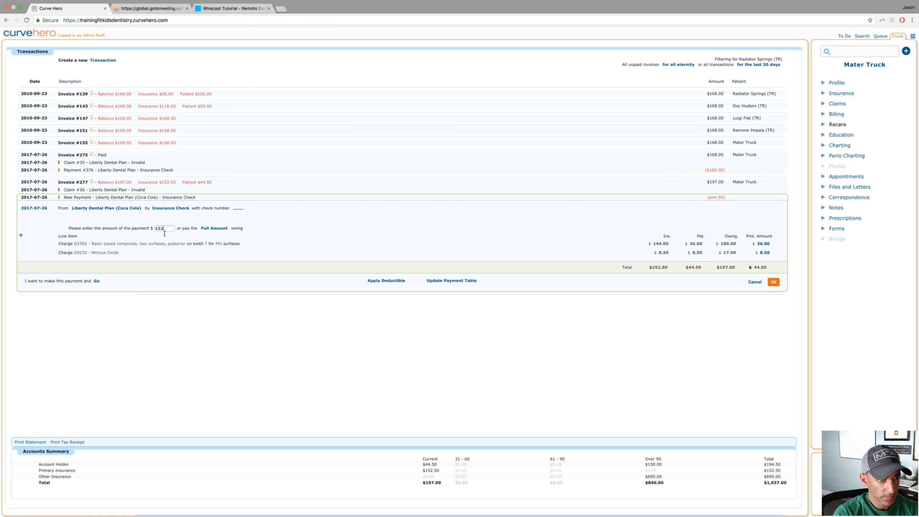
{"action": "left_click", "coordinate": [208, 242]}
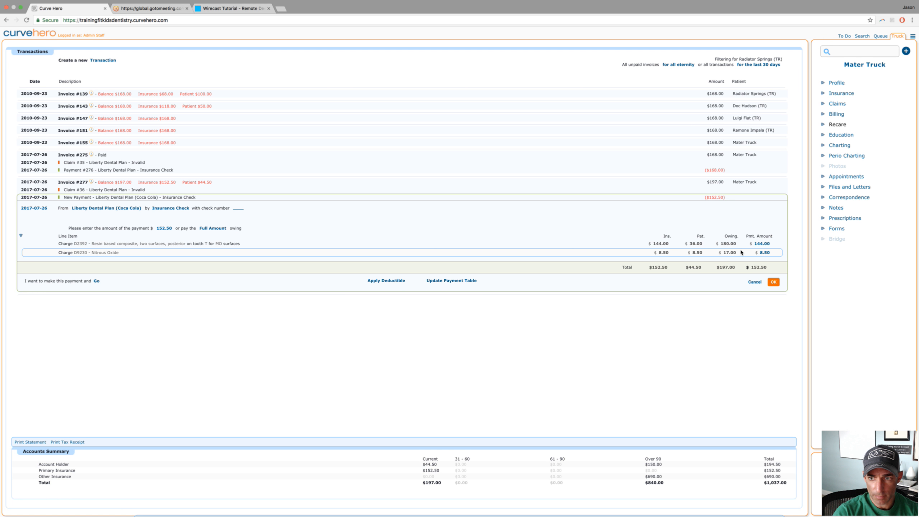
{"action": "left_click", "coordinate": [774, 282]}
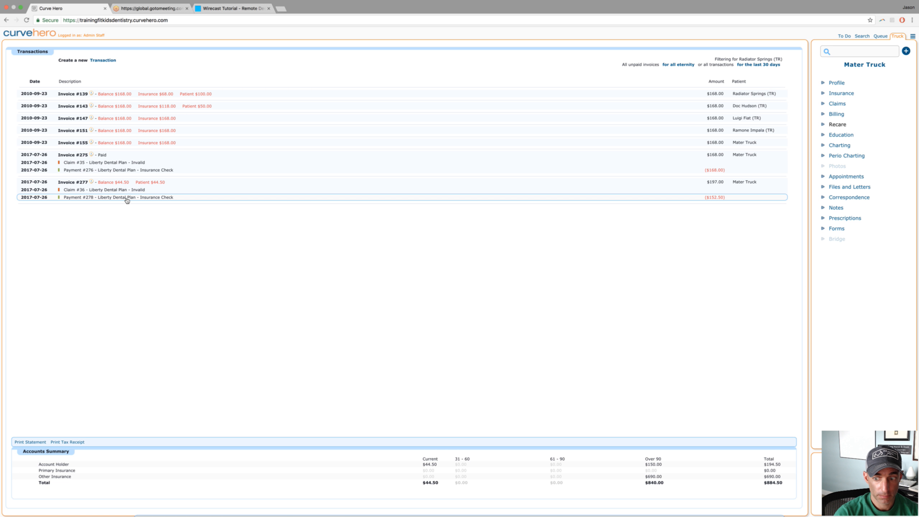
- Start an advanced secondary claim to Delta Dental of Kentucky for the $197.00 invoice and expand its line items and advanced options
{"action": "left_click", "coordinate": [150, 186]}
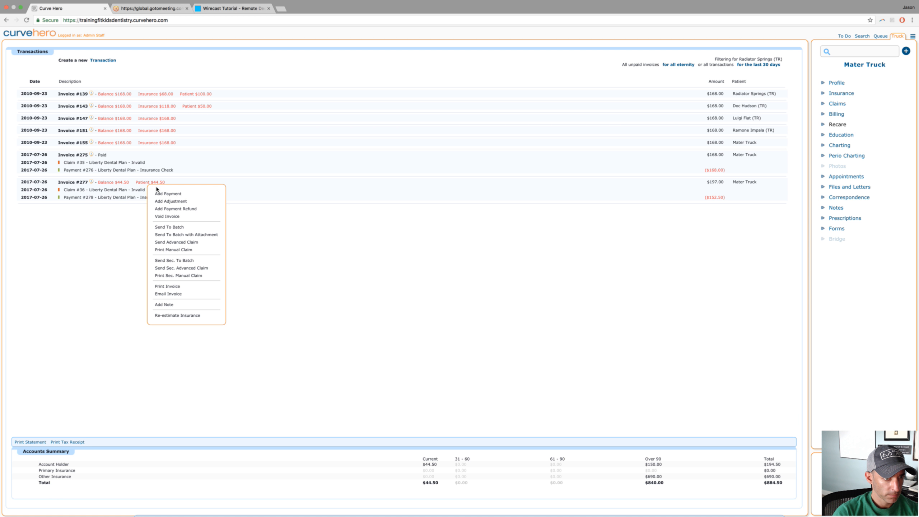
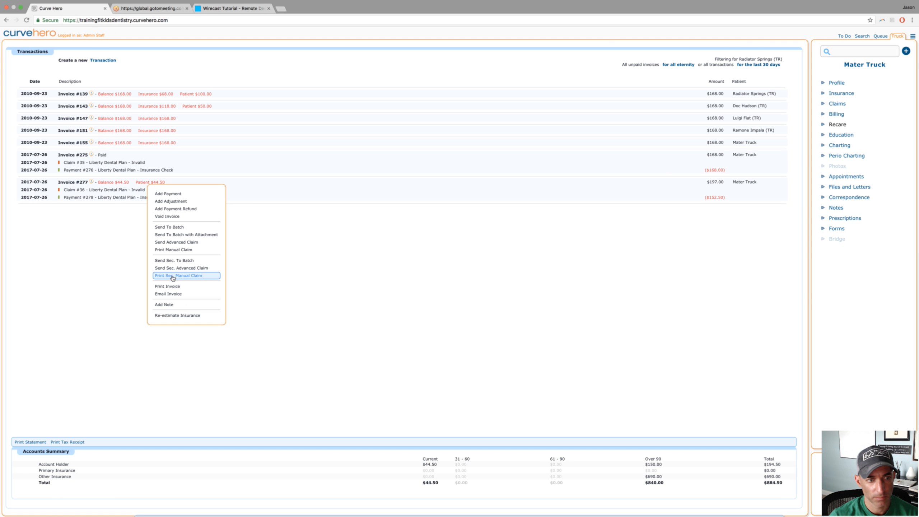
{"action": "left_click", "coordinate": [174, 270]}
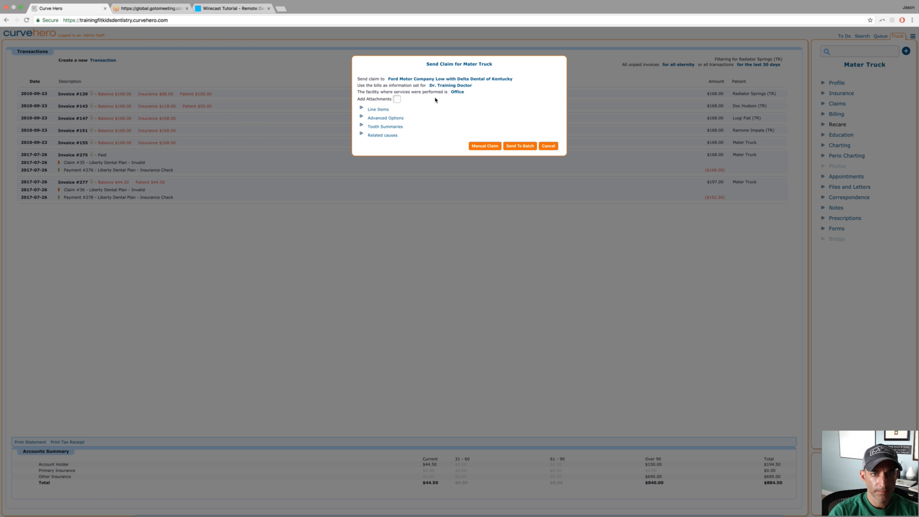
{"action": "left_click", "coordinate": [396, 99]}
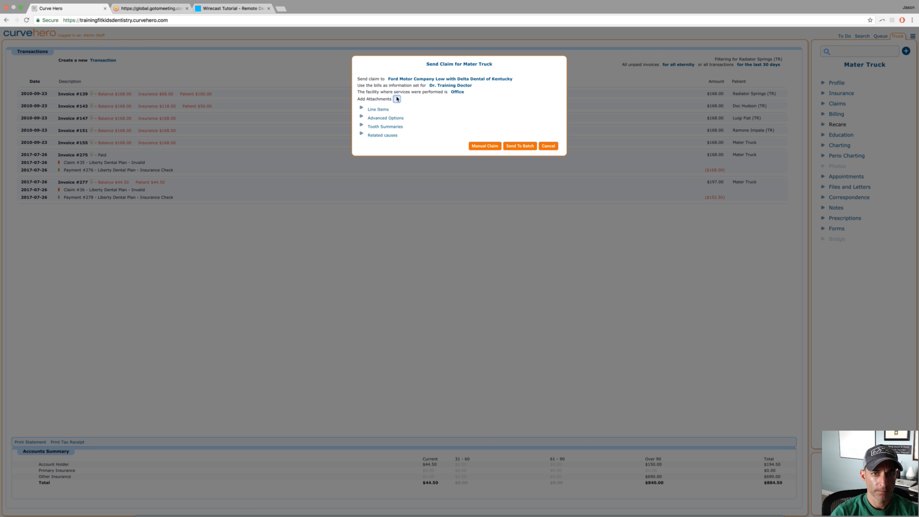
{"action": "left_click", "coordinate": [458, 92]}
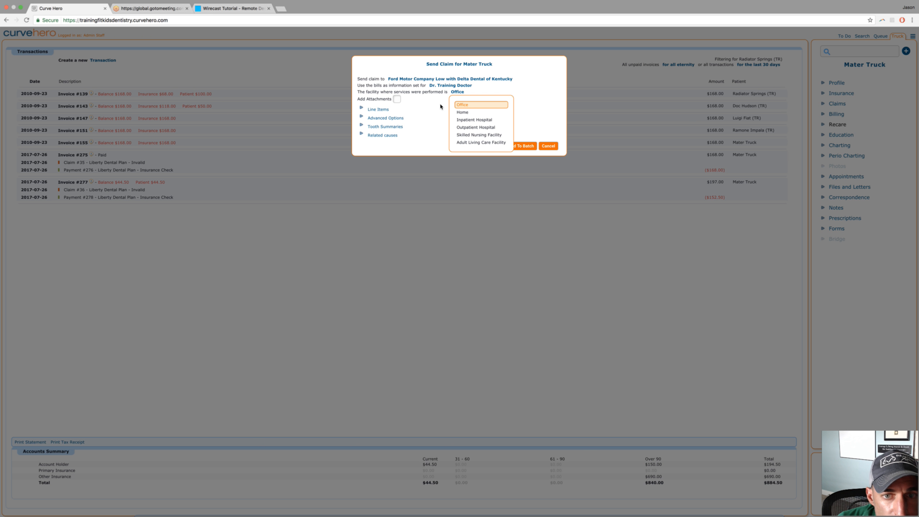
{"action": "left_click", "coordinate": [387, 108]}
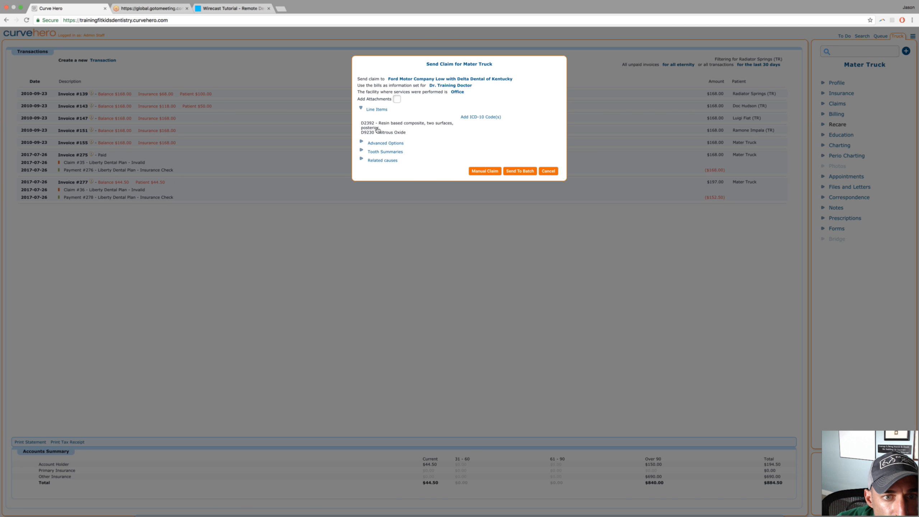
{"action": "left_click", "coordinate": [363, 143]}
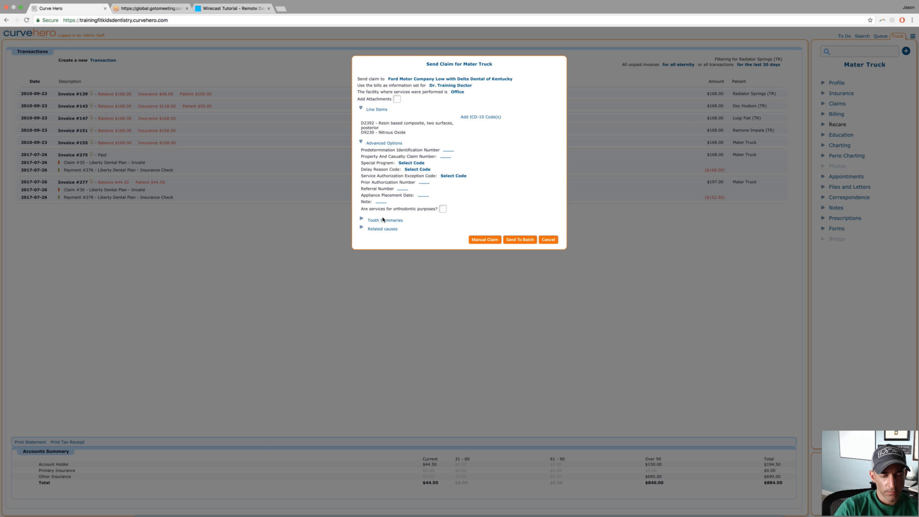
- Add a related cause of Other Accident to the secondary claim, then send the claim to batch and dismiss the message
{"action": "left_click", "coordinate": [361, 229]}
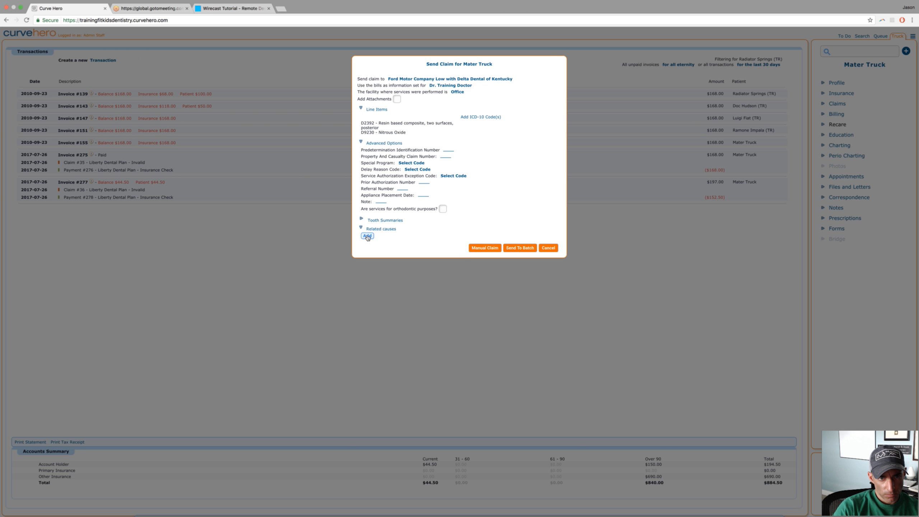
{"action": "left_click", "coordinate": [368, 236]}
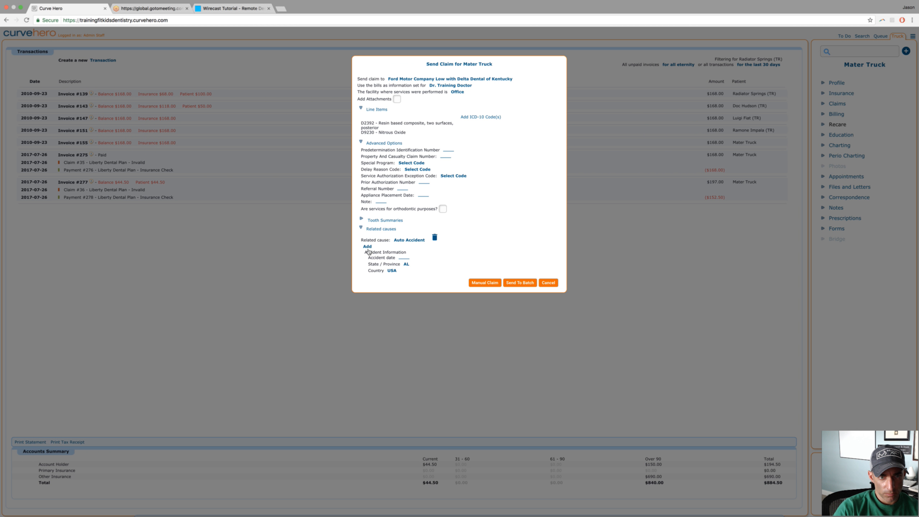
{"action": "left_click", "coordinate": [407, 244]}
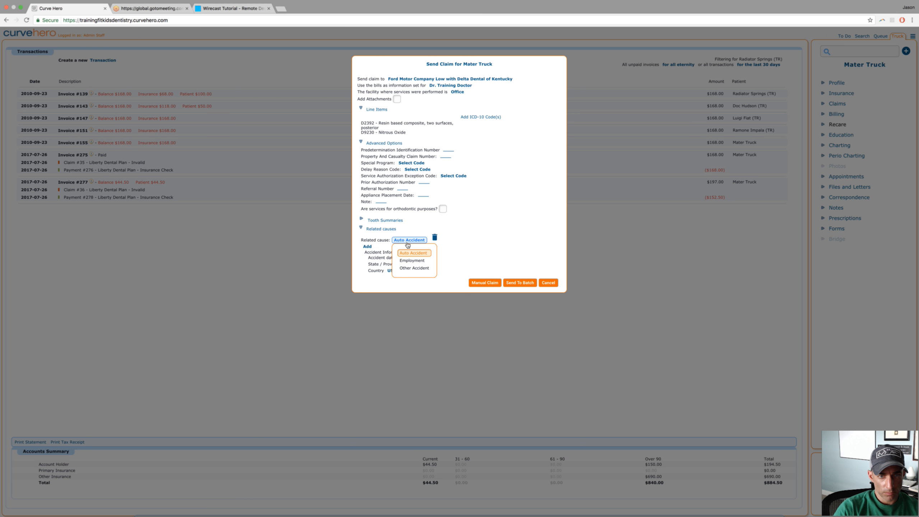
{"action": "left_click", "coordinate": [457, 254]}
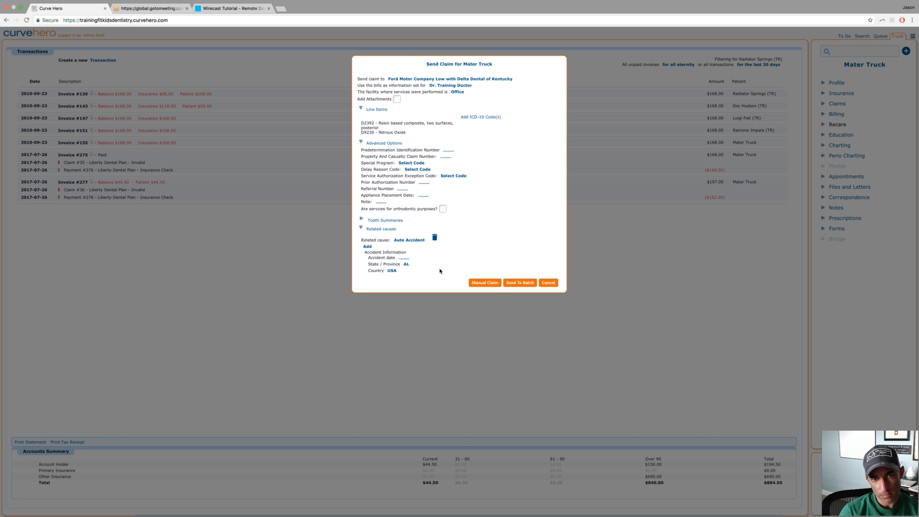
{"action": "left_click", "coordinate": [413, 241]}
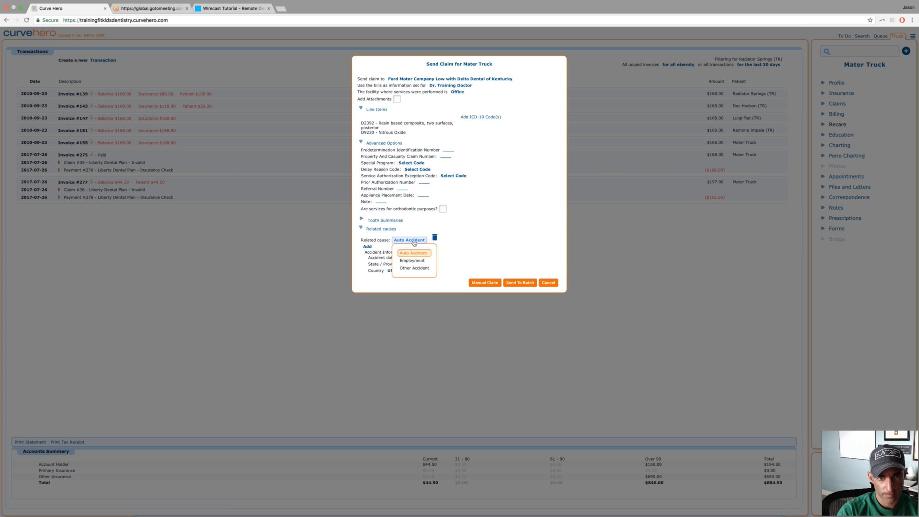
{"action": "left_click", "coordinate": [413, 269]}
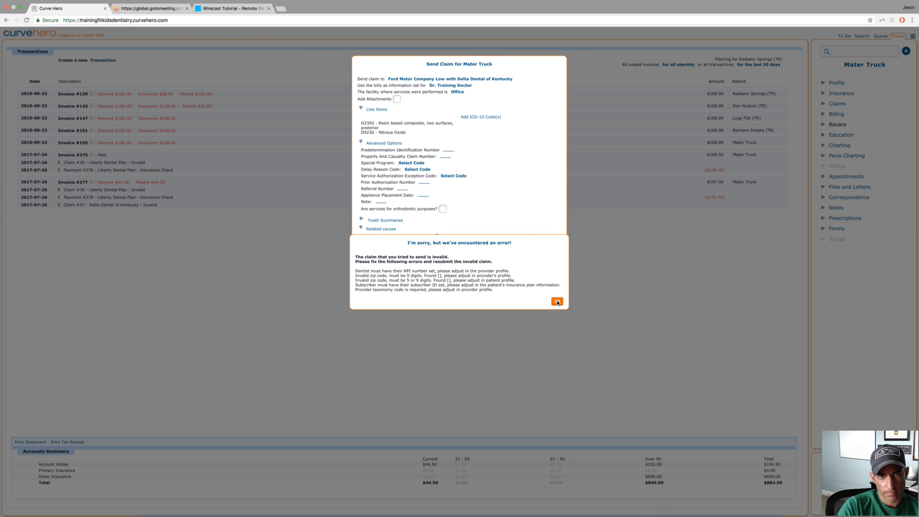
{"action": "left_click", "coordinate": [557, 301]}
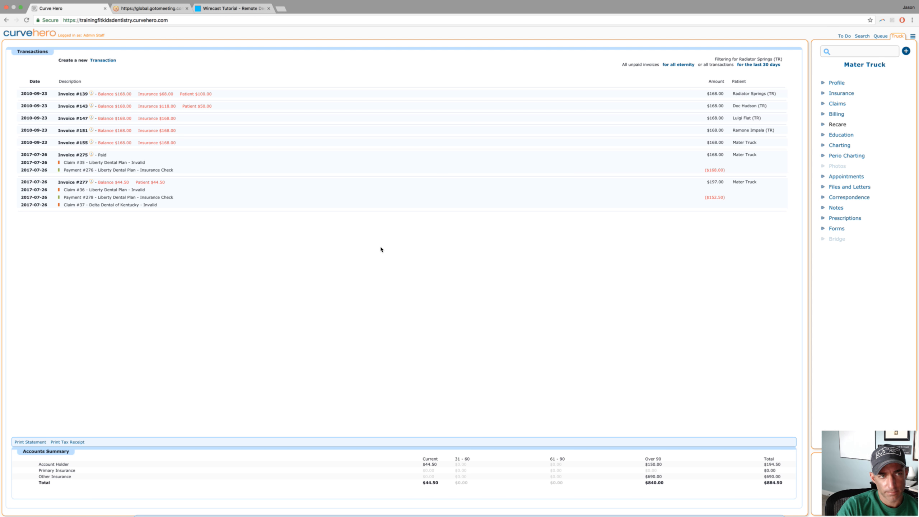
- Open the claim response of the Delta Dental of Kentucky claim and close its page again
{"action": "left_click", "coordinate": [103, 205]}
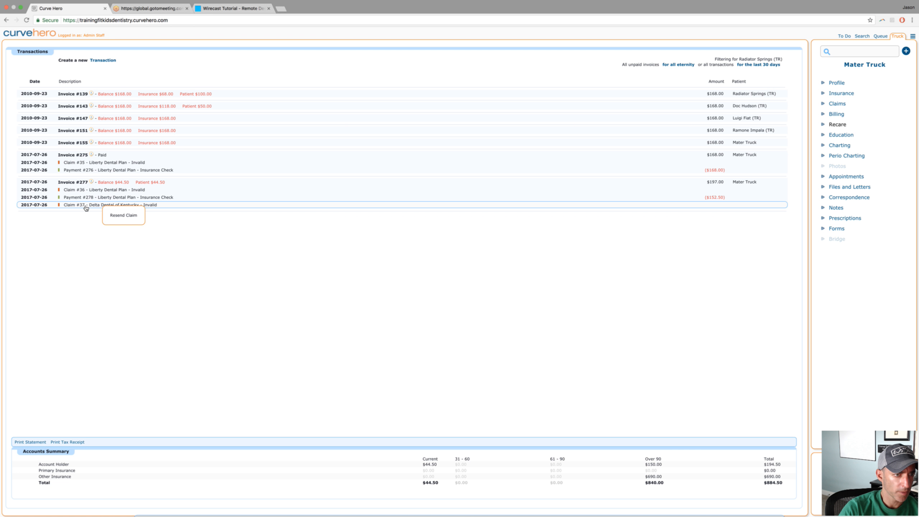
{"action": "left_click", "coordinate": [86, 206]}
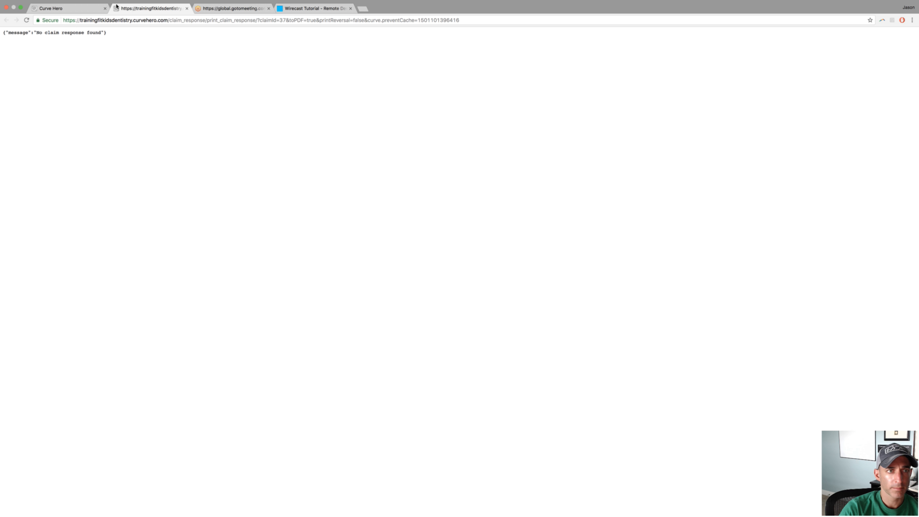
{"action": "left_click", "coordinate": [186, 7]}
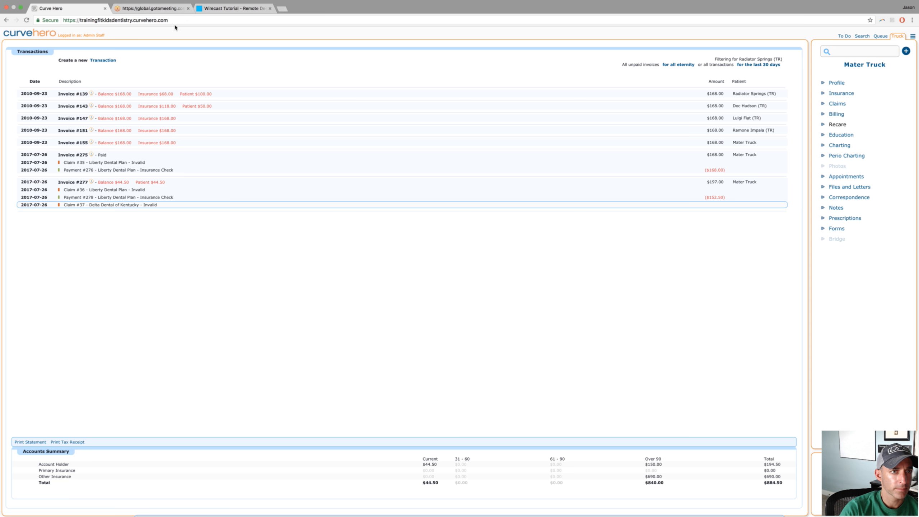
- Add the note "Primary EOB attached to secondary claim." to the $197.00 invoice and save it
{"action": "left_click", "coordinate": [123, 183]}
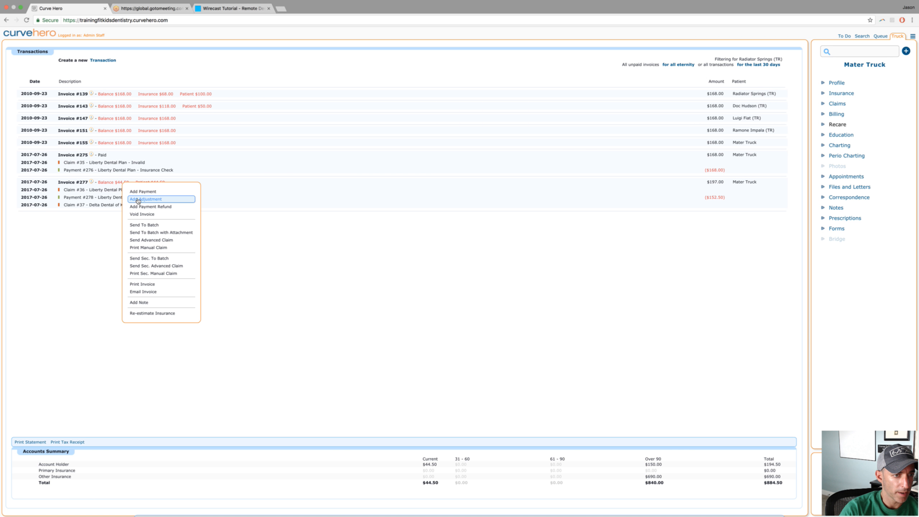
{"action": "left_click", "coordinate": [145, 308]}
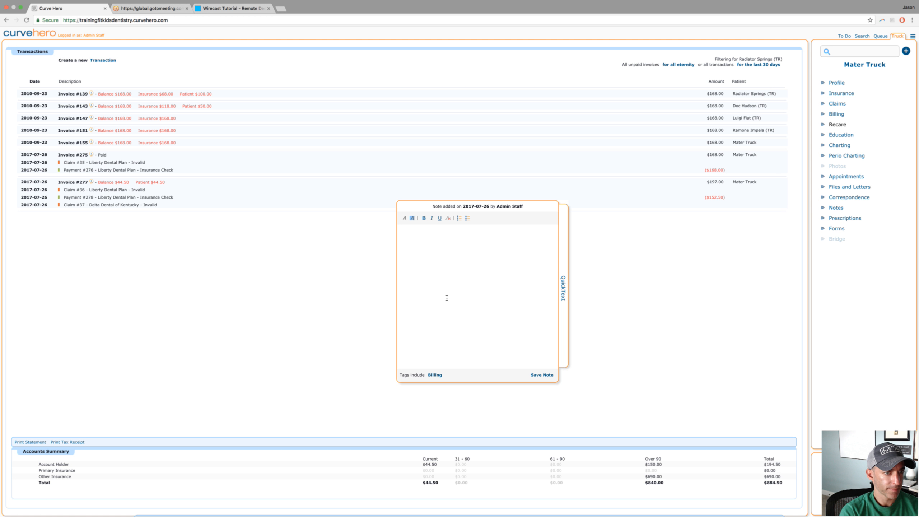
{"action": "type", "text": "Primary EOB"}
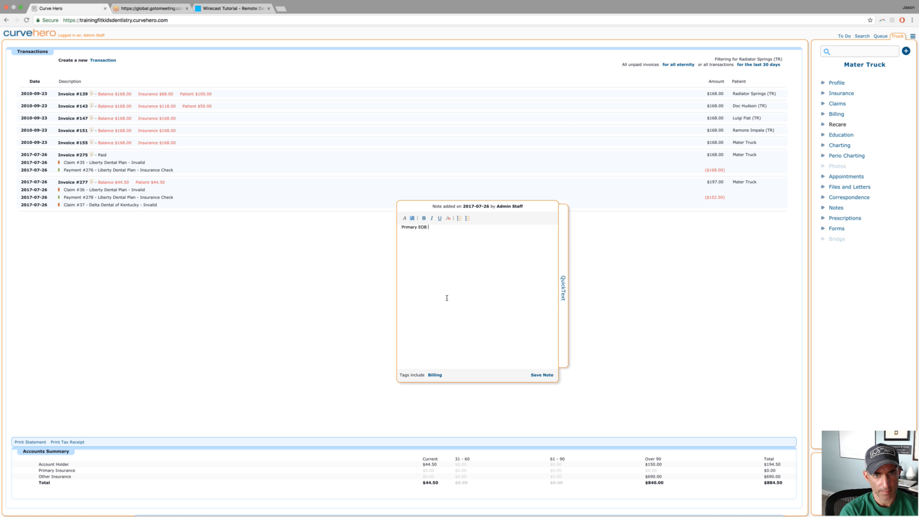
{"action": "type", "text": " attached to secondary claim."}
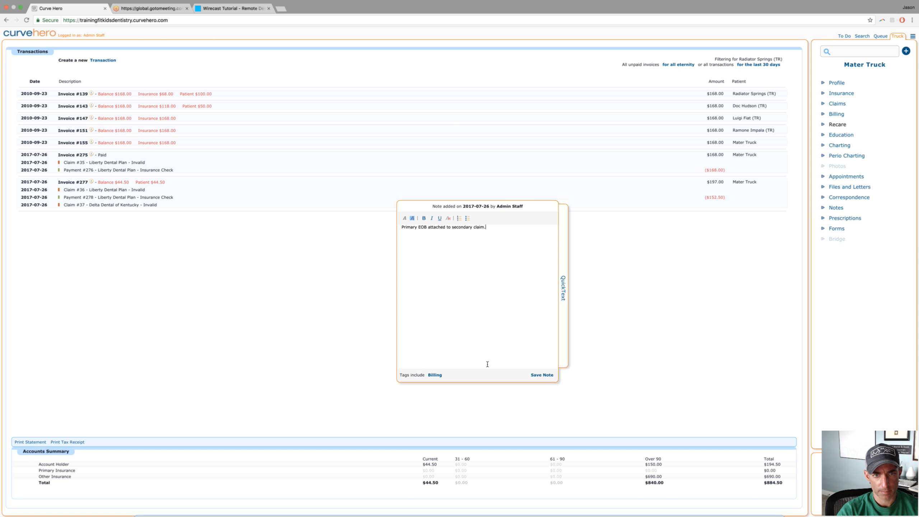
{"action": "left_click", "coordinate": [541, 375]}
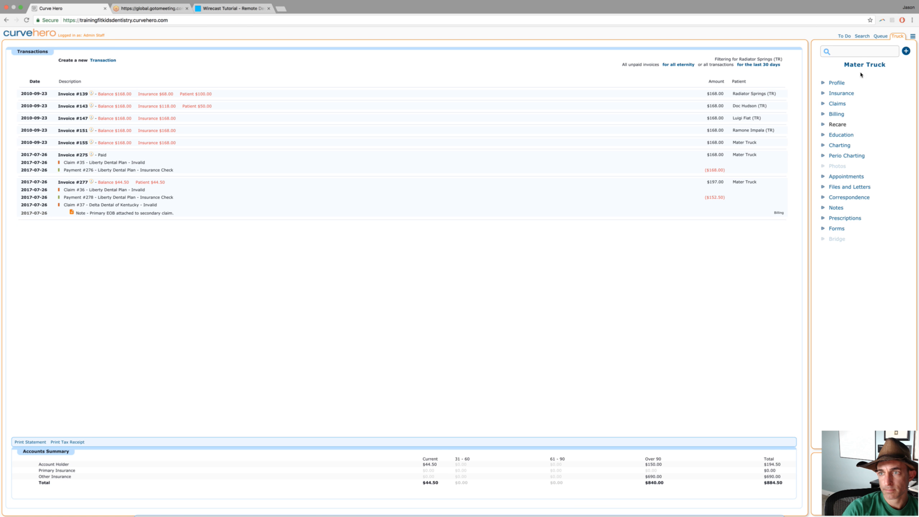
- Find the next training patient by surname, open the record and view the patient's insurance coverage
{"action": "type", "text": "candle"}
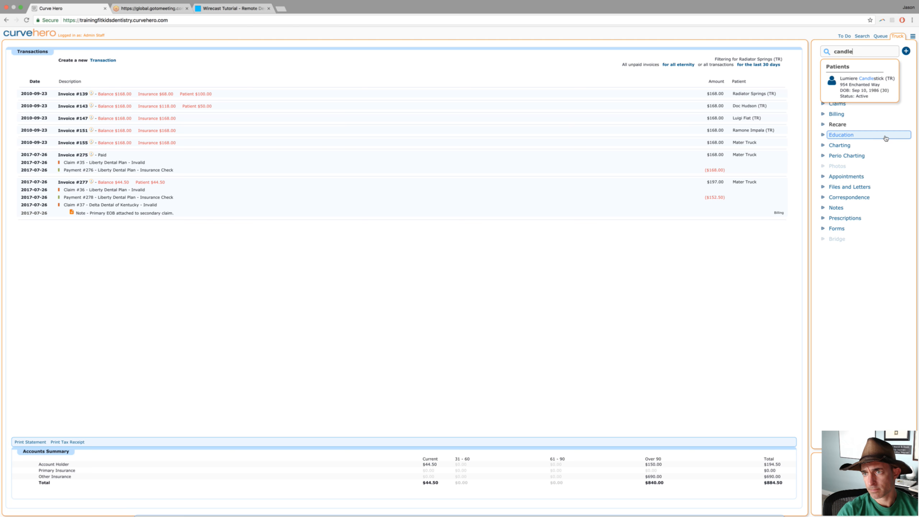
{"action": "key", "text": "Return"}
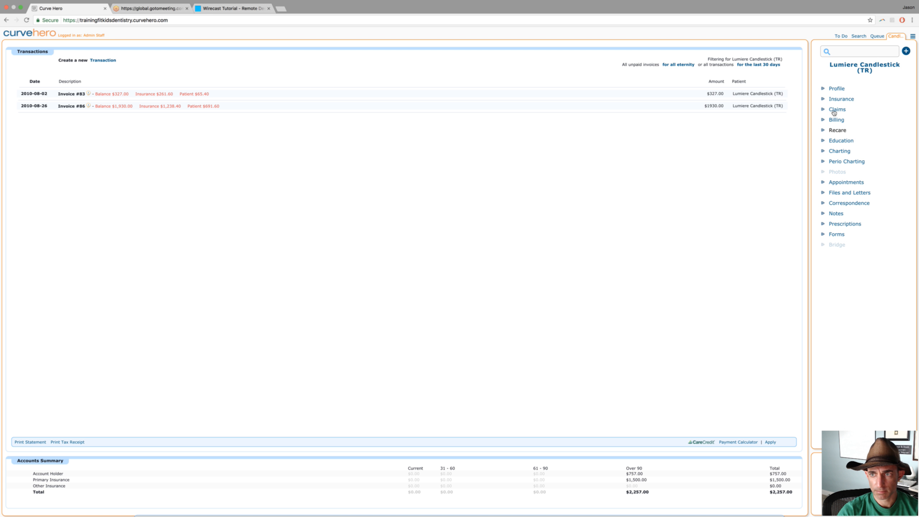
{"action": "left_click", "coordinate": [832, 99]}
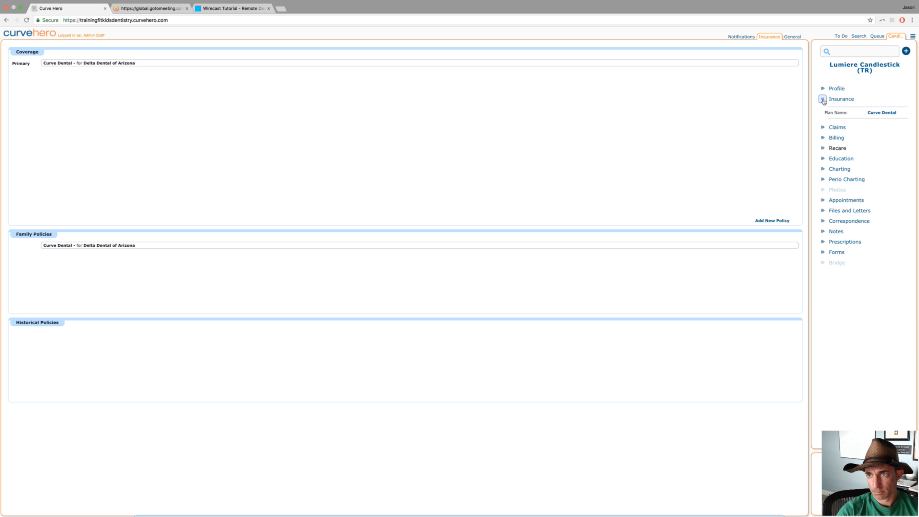
{"action": "left_click", "coordinate": [823, 99]}
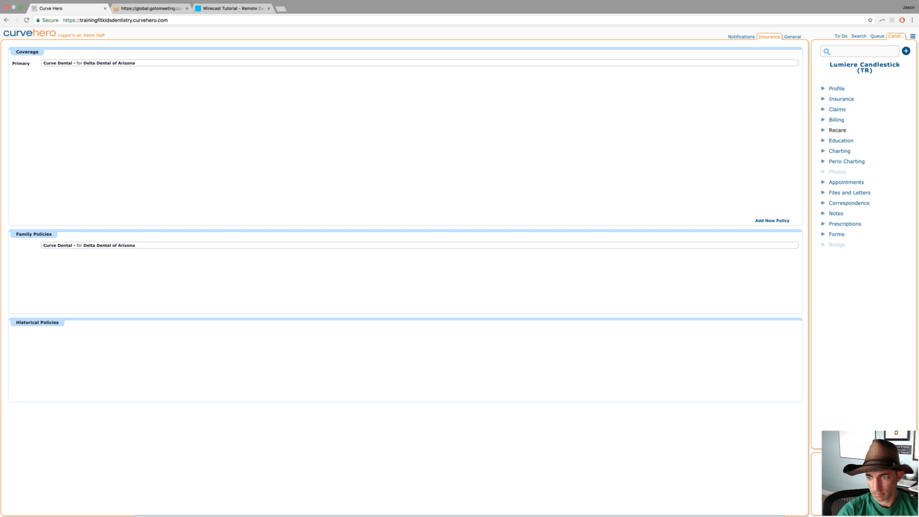
- Start a 12:00–1:00 pm appointment in Op 1 on August 2, 2017 with the reason "recare and resin comp # A occl"
{"action": "left_click", "coordinate": [459, 516]}
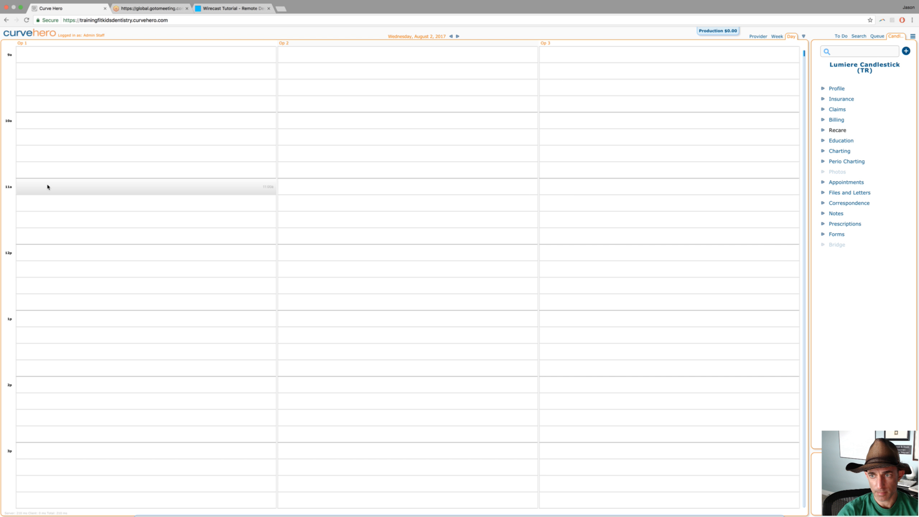
{"action": "left_click_drag", "start_coordinate": [48, 187], "coordinate": [43, 236]}
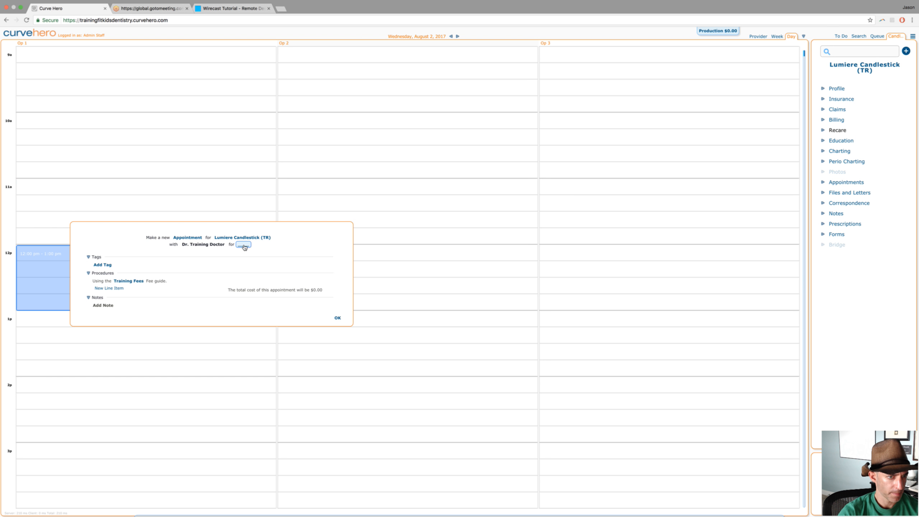
{"action": "left_click", "coordinate": [244, 247]}
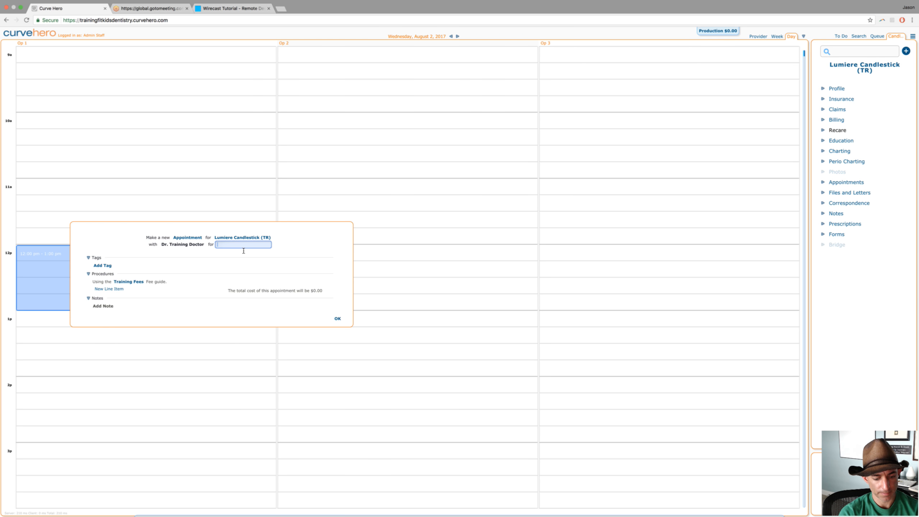
{"action": "type", "text": "recare and"}
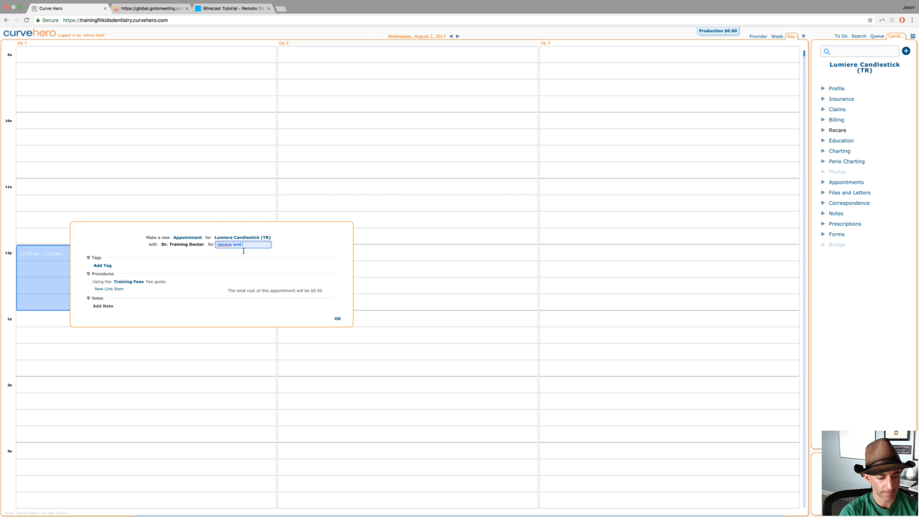
{"action": "type", "text": " resin comp"}
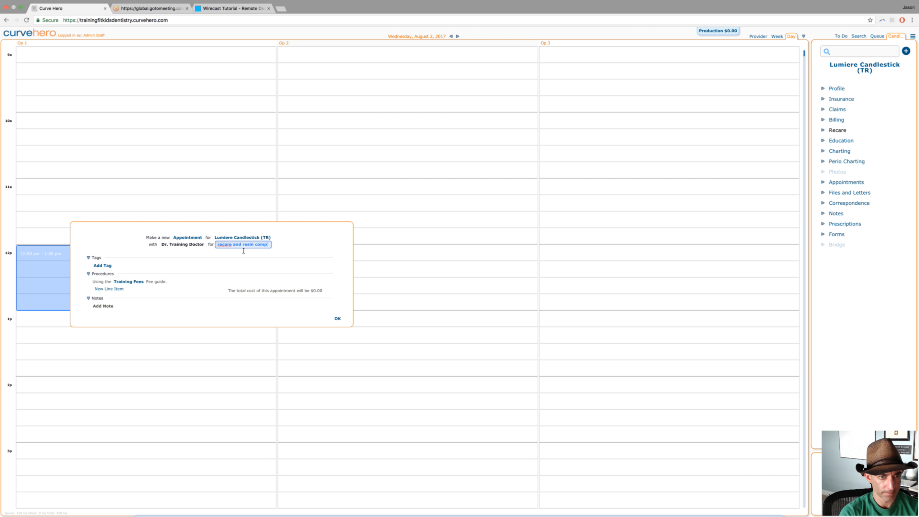
{"action": "type", "text": " # A occ"}
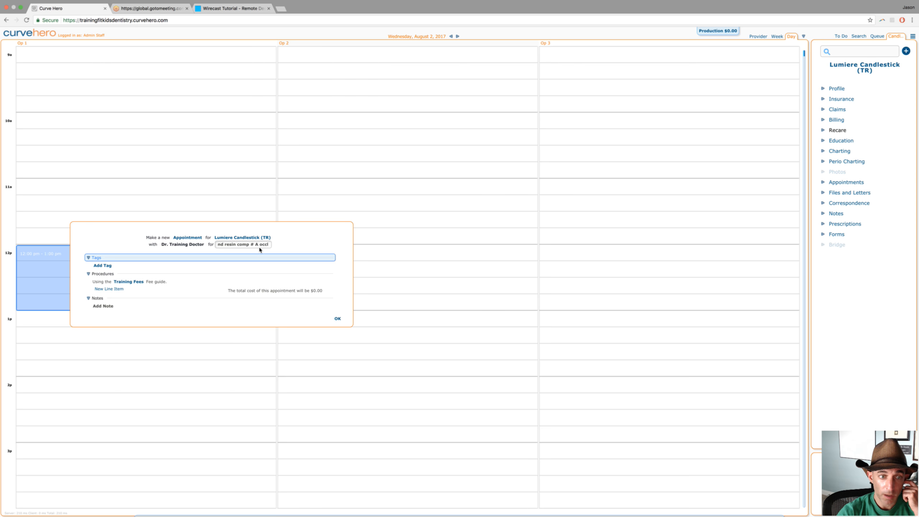
{"action": "type", "text": "l"}
- Shorten the new appointment's reason to "recare" and add the Routine Check tag
{"action": "key", "text": "BackSpace"}
{"action": "key", "text": "BackSpace"}
{"action": "key", "text": "BackSpace"}
{"action": "key", "text": "BackSpace"}
{"action": "key", "text": "BackSpace"}
{"action": "key", "text": "BackSpace"}
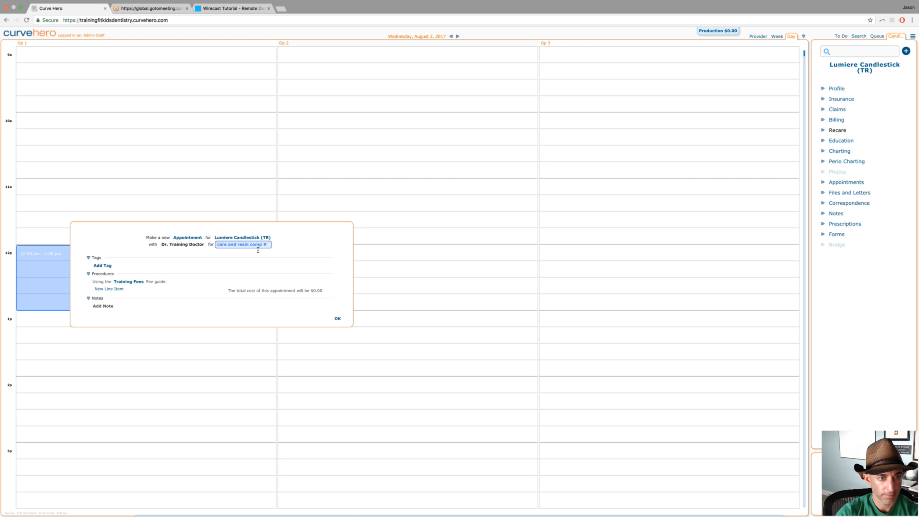
{"action": "key", "text": "BackSpace"}
{"action": "key", "text": "BackSpace"}
{"action": "key", "text": "BackSpace"}
{"action": "key", "text": "BackSpace"}
{"action": "key", "text": "BackSpace"}
{"action": "key", "text": "BackSpace"}
{"action": "key", "text": "BackSpace"}
{"action": "key", "text": "BackSpace"}
{"action": "key", "text": "BackSpace"}
{"action": "key", "text": "BackSpace"}
{"action": "key", "text": "BackSpace"}
{"action": "key", "text": "BackSpace"}
{"action": "key", "text": "BackSpace"}
{"action": "key", "text": "BackSpace"}
{"action": "key", "text": "BackSpace"}
{"action": "key", "text": "BackSpace"}
{"action": "left_click", "coordinate": [106, 290]}
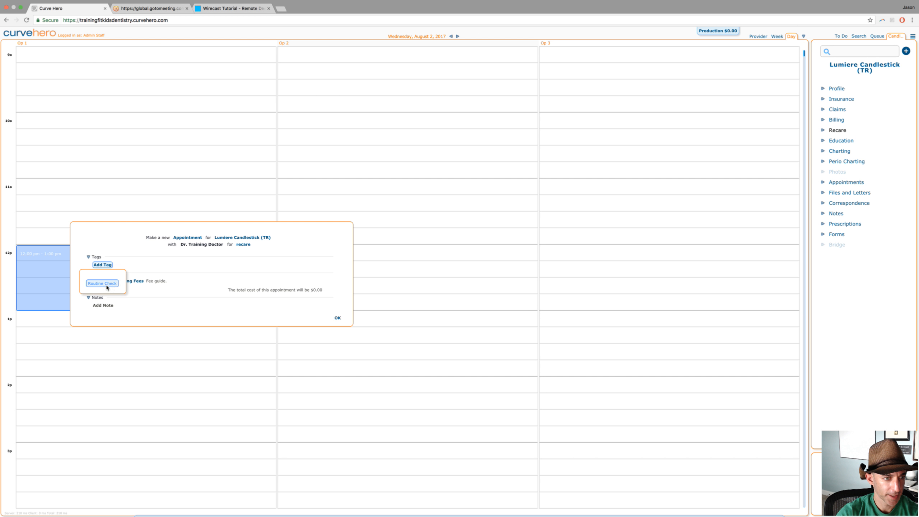
{"action": "left_click", "coordinate": [112, 287]}
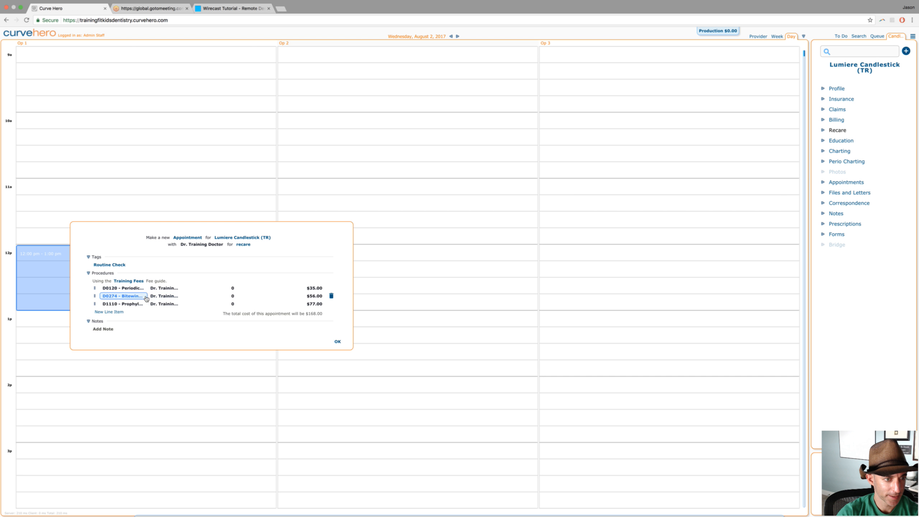
- Save the recare appointment and start a 1:00–2:00 pm appointment in Op 1 with the reason "resin comp # A occl"
{"action": "left_click", "coordinate": [336, 343]}
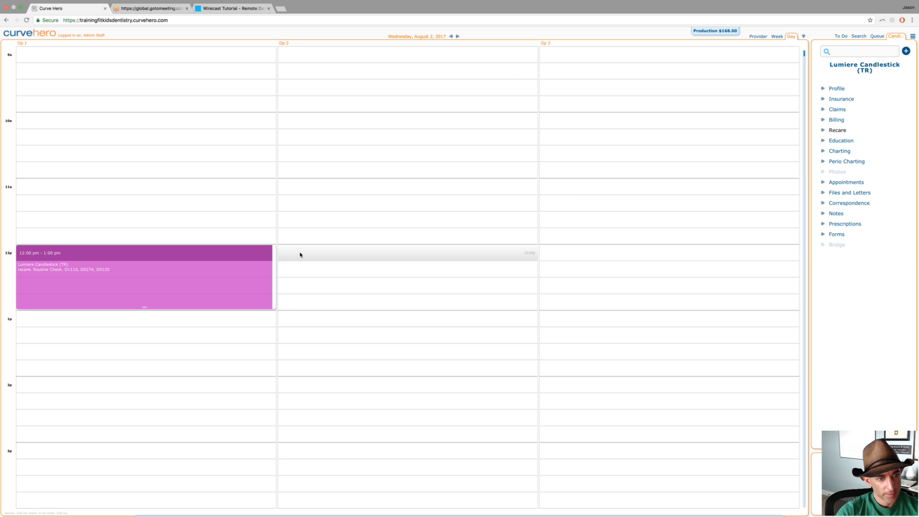
{"action": "left_click_drag", "start_coordinate": [85, 323], "coordinate": [83, 373]}
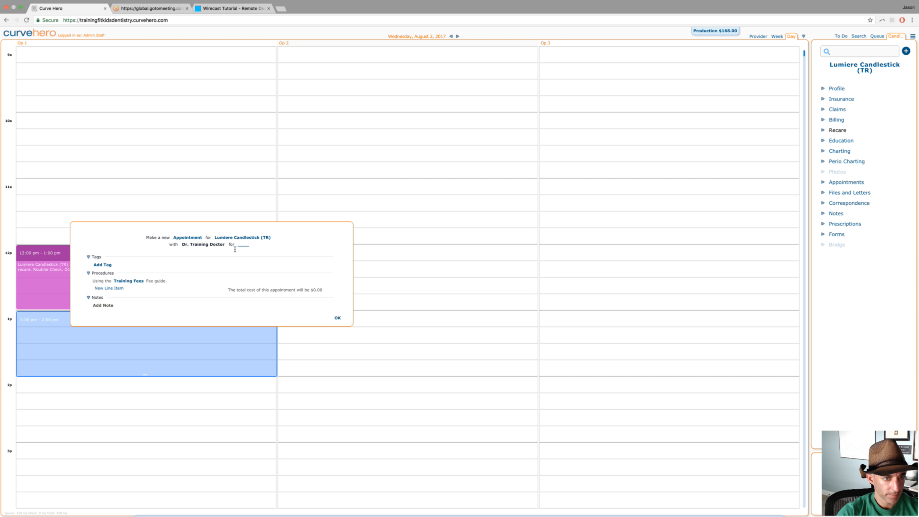
{"action": "left_click", "coordinate": [244, 246]}
{"action": "type", "text": "res"}
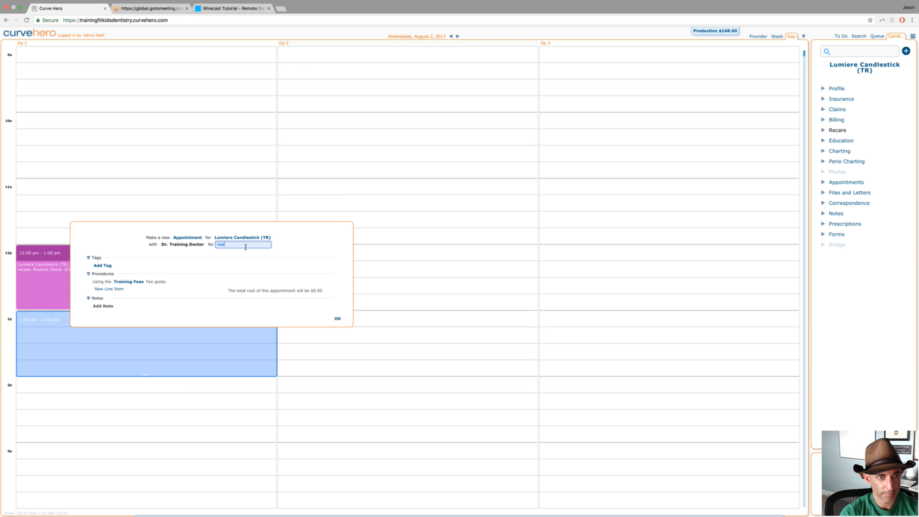
{"action": "type", "text": "in comp # A occl"}
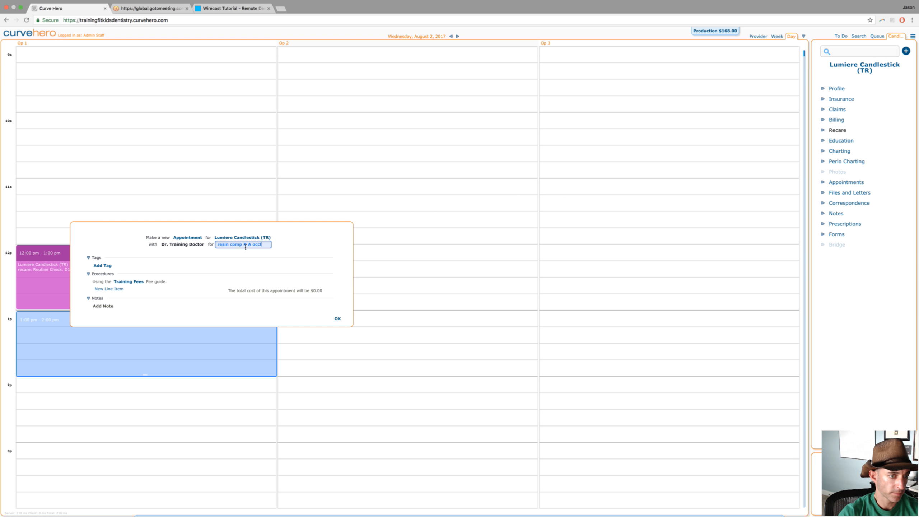
- Add procedures D2391 on tooth A, surface O, and D9230 Nitrous Oxide to the new appointment, and save it
{"action": "left_click", "coordinate": [108, 289]}
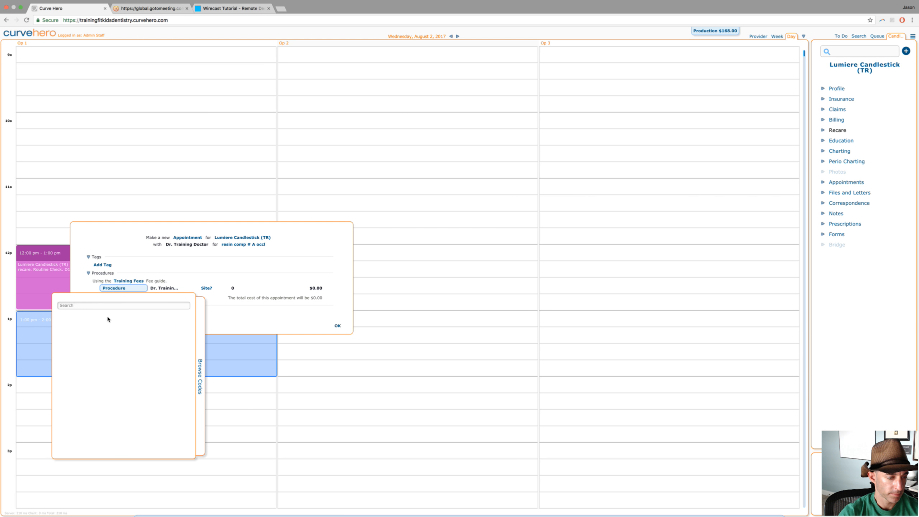
{"action": "type", "text": "D239"}
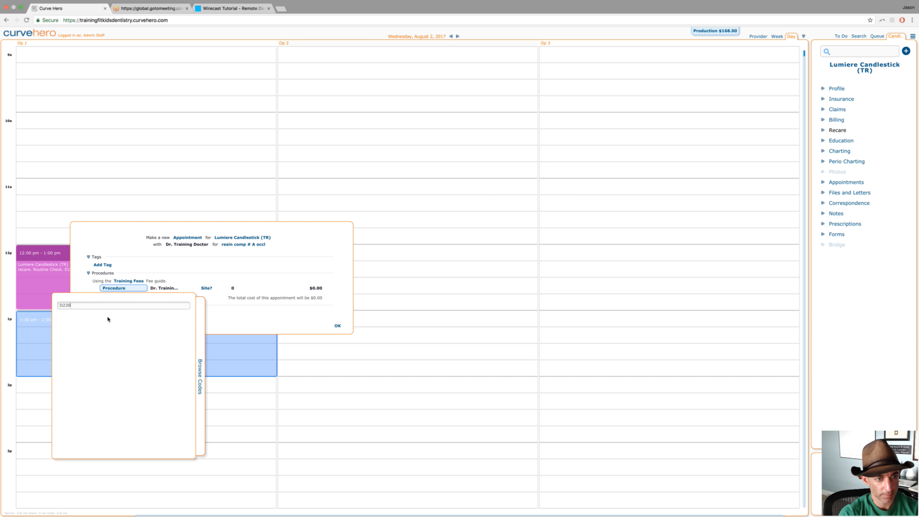
{"action": "type", "text": "1"}
{"action": "key", "text": "Return"}
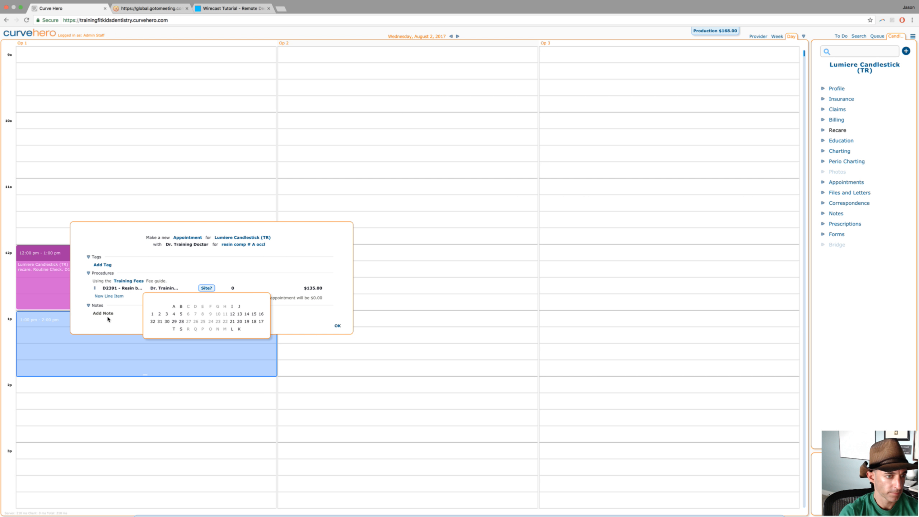
{"action": "left_click", "coordinate": [174, 307]}
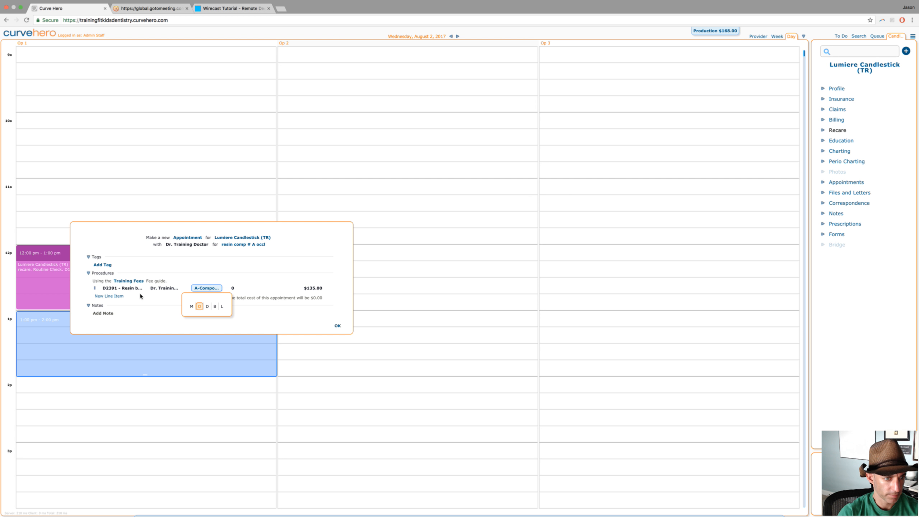
{"action": "left_click", "coordinate": [108, 296]}
{"action": "type", "text": "D9230"}
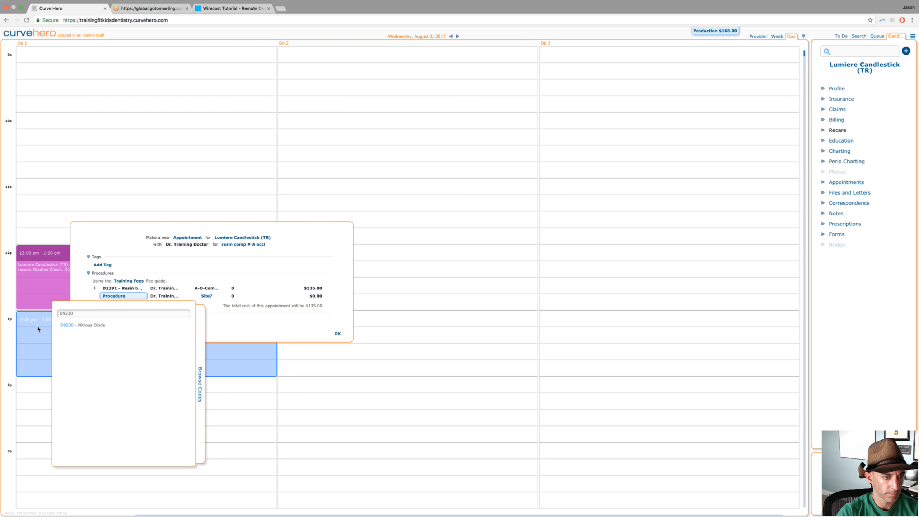
{"action": "left_click", "coordinate": [78, 328]}
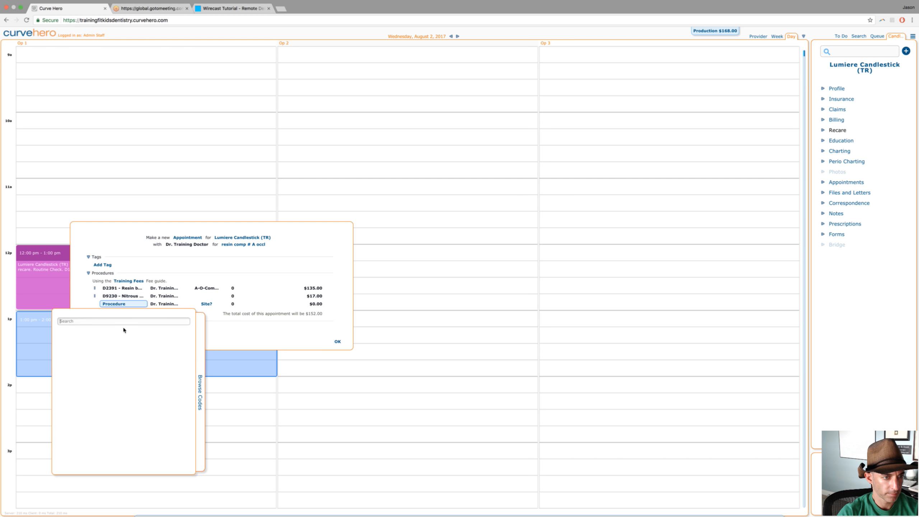
{"action": "left_click", "coordinate": [337, 343]}
{"action": "left_click", "coordinate": [337, 333]}
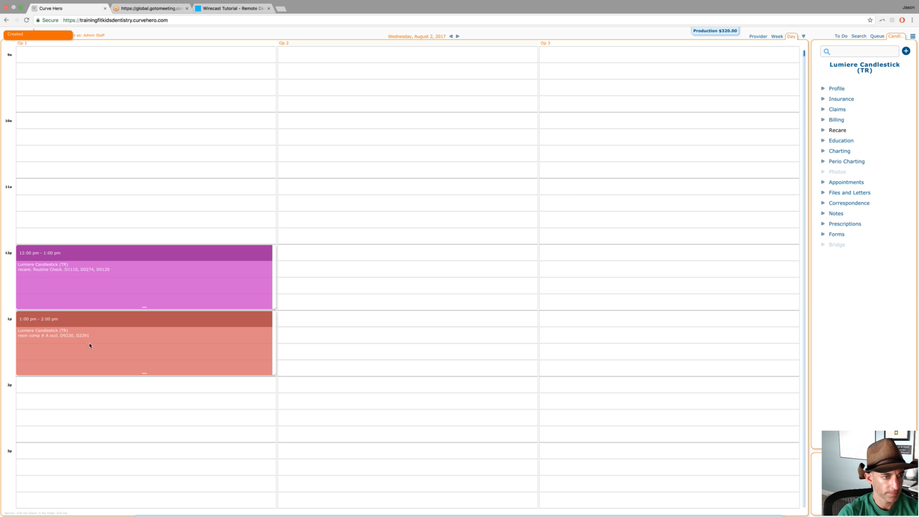
- Check in both the 12:00 pm recare and the 1:00 pm resin composite appointments in Op 1
{"action": "mouse_move", "coordinate": [96, 353]}
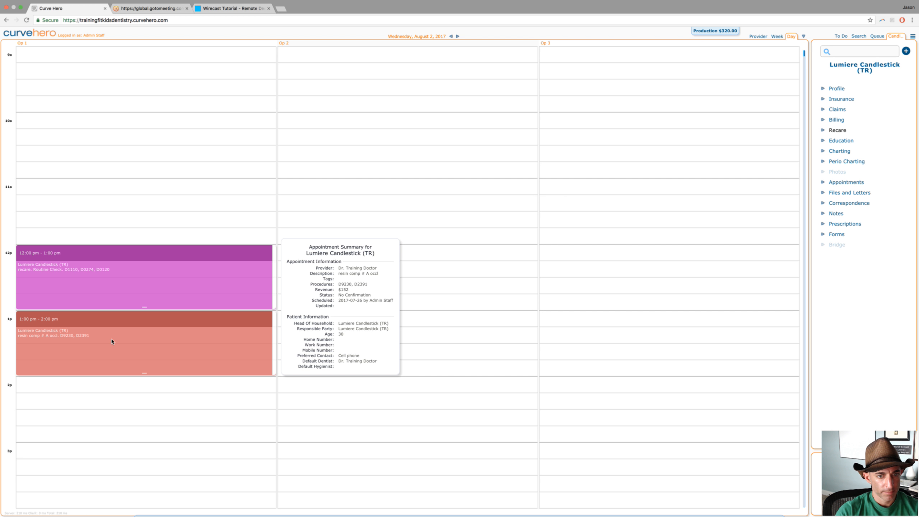
{"action": "right_click", "coordinate": [102, 282]}
{"action": "left_click", "coordinate": [115, 290]}
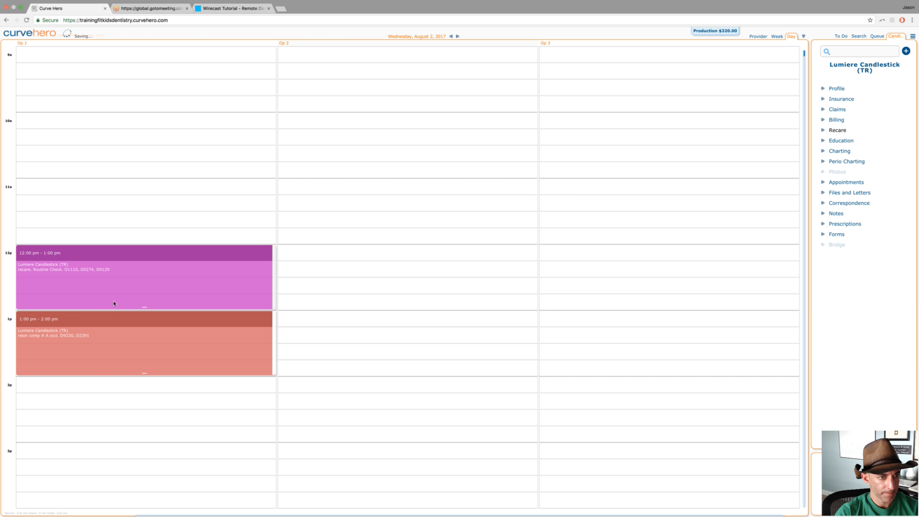
{"action": "right_click", "coordinate": [114, 347]}
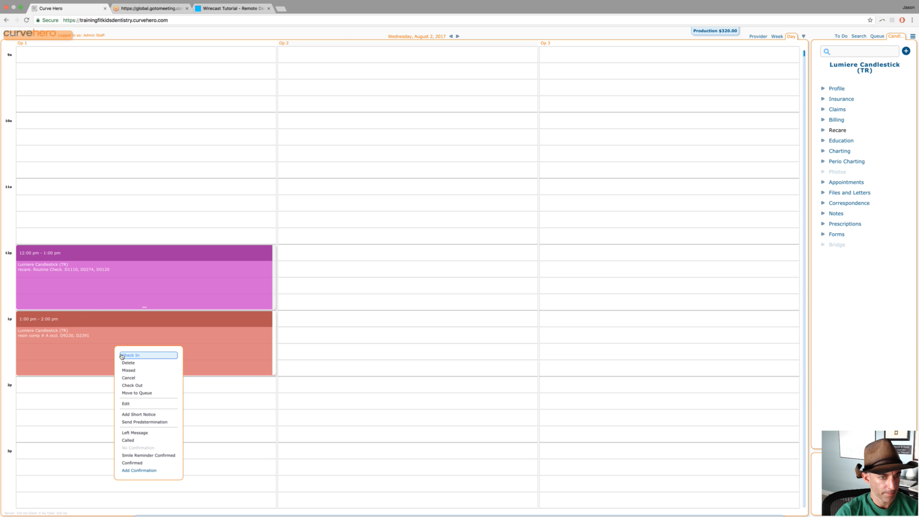
{"action": "left_click", "coordinate": [127, 357]}
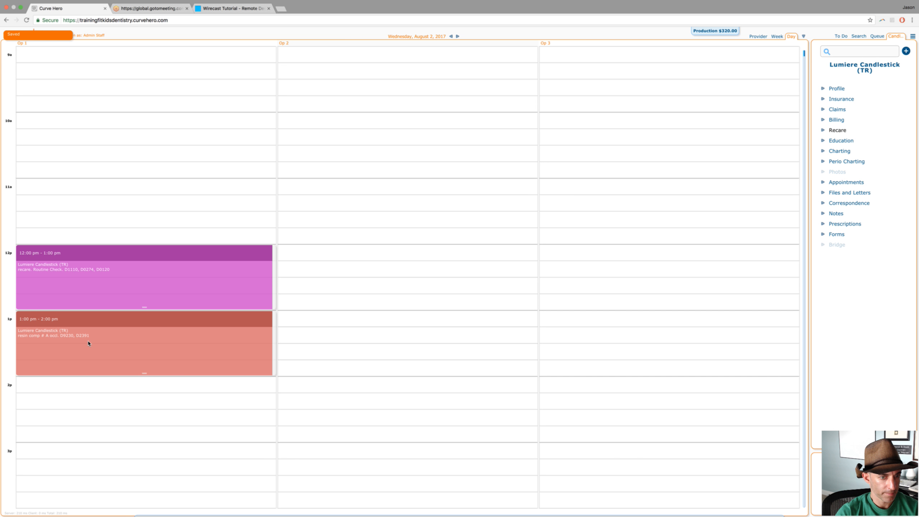
- Check out the 12:00 pm recare appointment and save its invoice for D0120, D0274 and D1110
{"action": "right_click", "coordinate": [138, 285]}
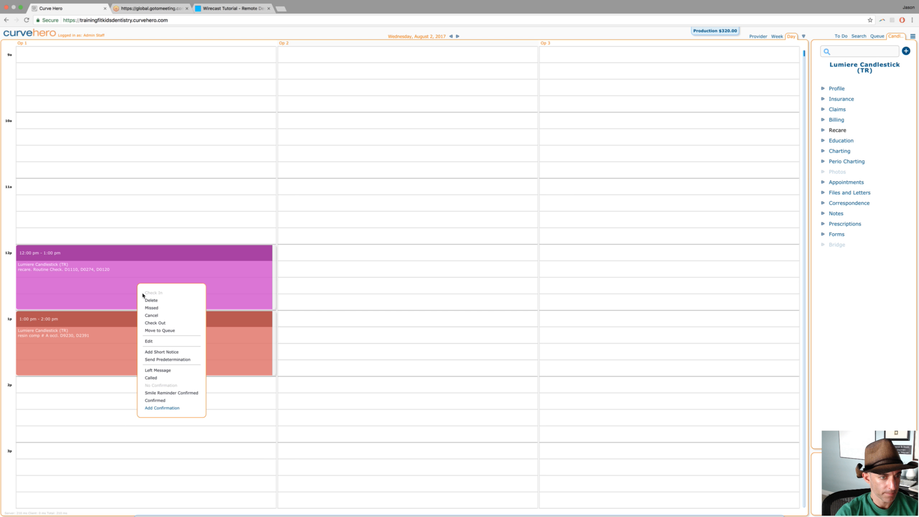
{"action": "left_click", "coordinate": [149, 322]}
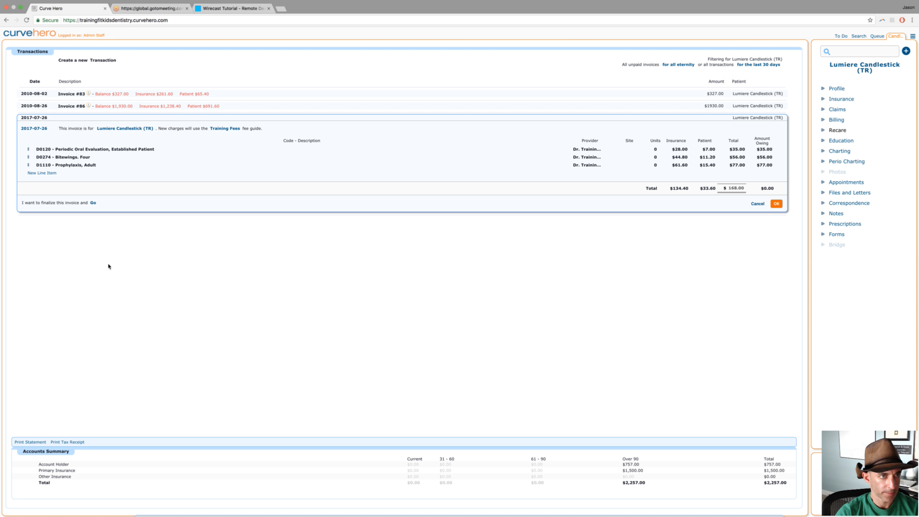
{"action": "left_click", "coordinate": [776, 204]}
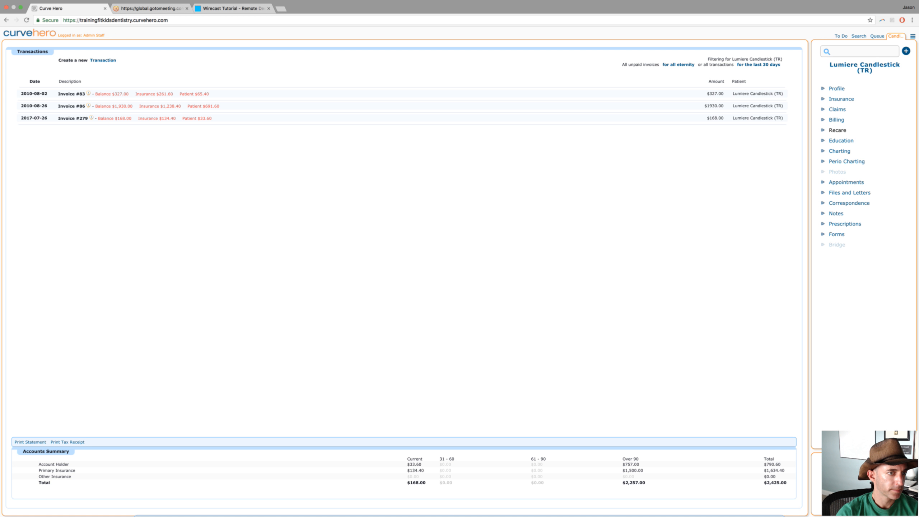
- Return to the schedule and bring up August 2, 2017 through the 12:00 pm recare visit in the patient's future appointments
{"action": "left_click", "coordinate": [30, 33]}
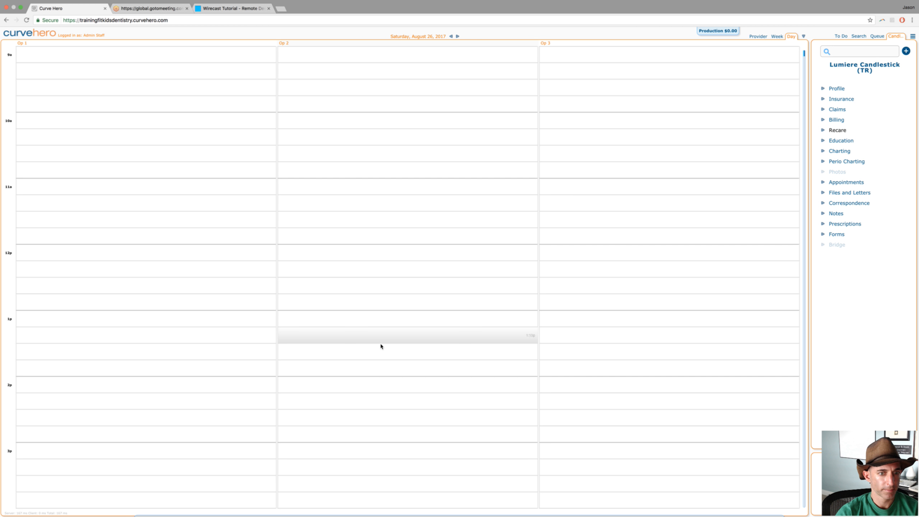
{"action": "left_click", "coordinate": [458, 36]}
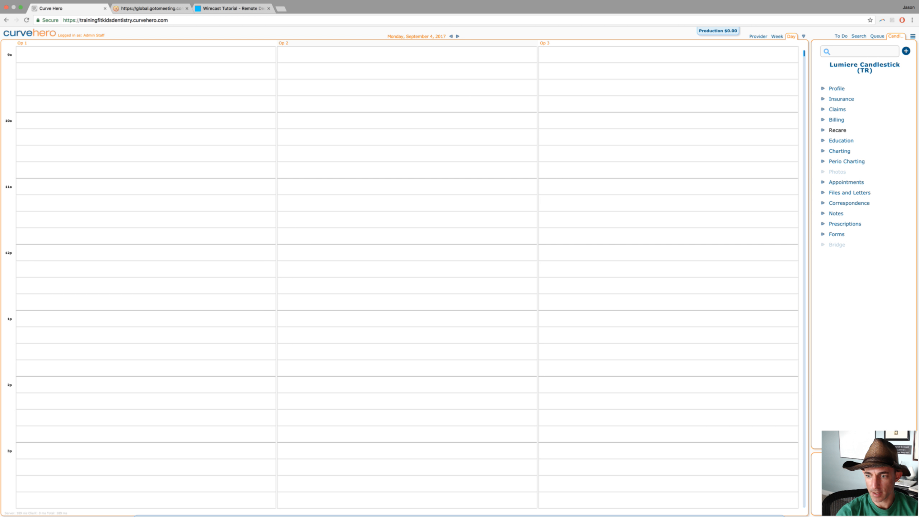
{"action": "left_click", "coordinate": [452, 37]}
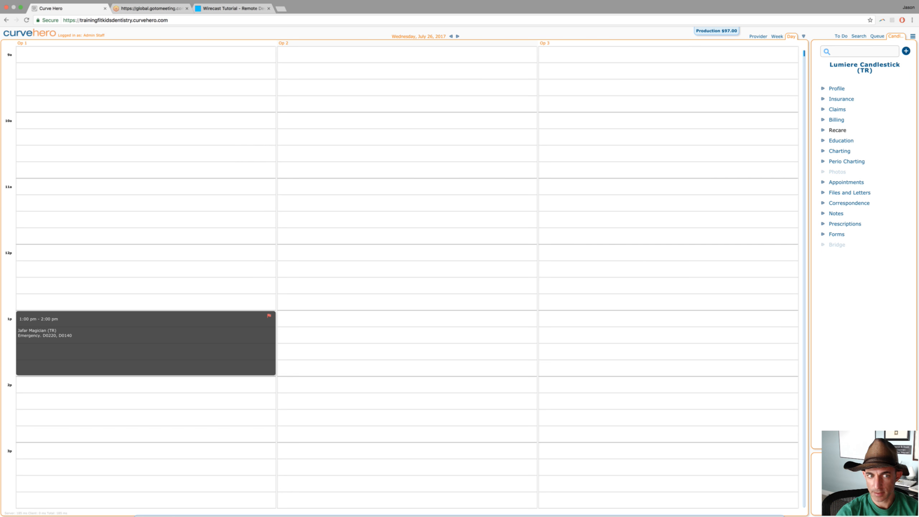
{"action": "mouse_move", "coordinate": [837, 516]}
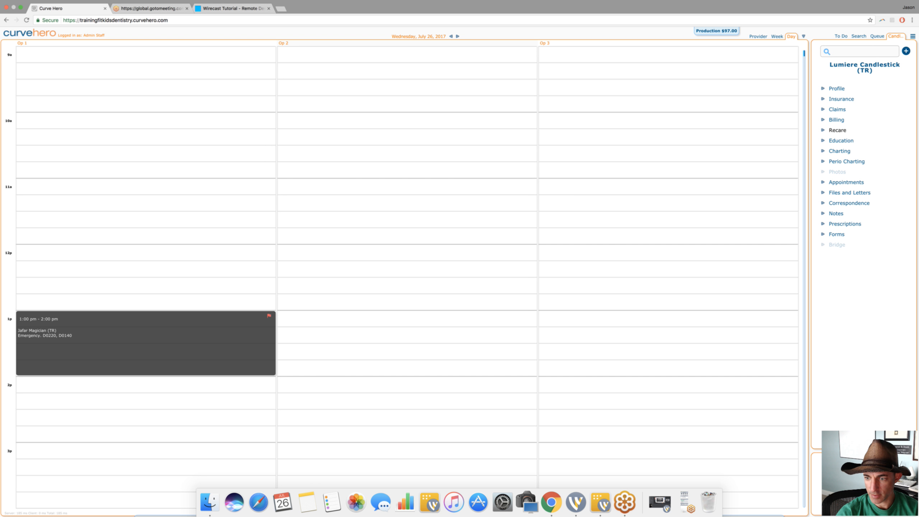
{"action": "left_click", "coordinate": [851, 507]}
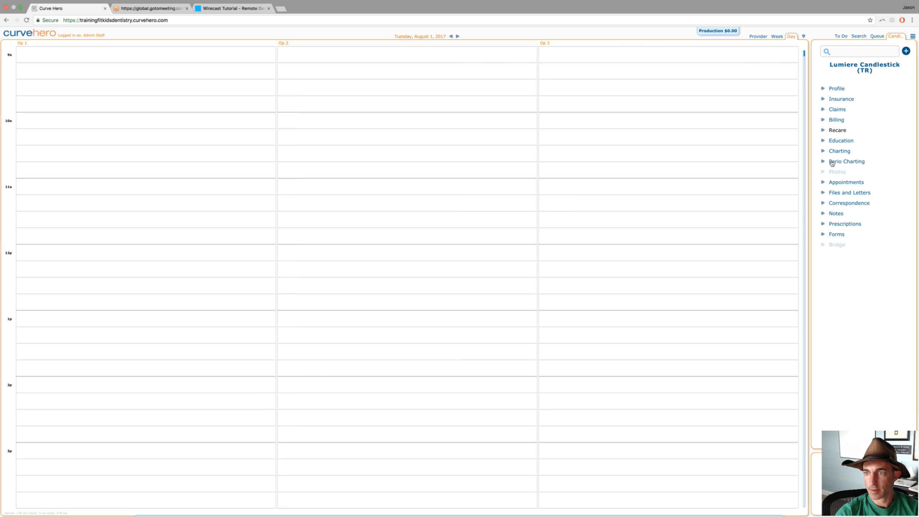
{"action": "left_click", "coordinate": [824, 182]}
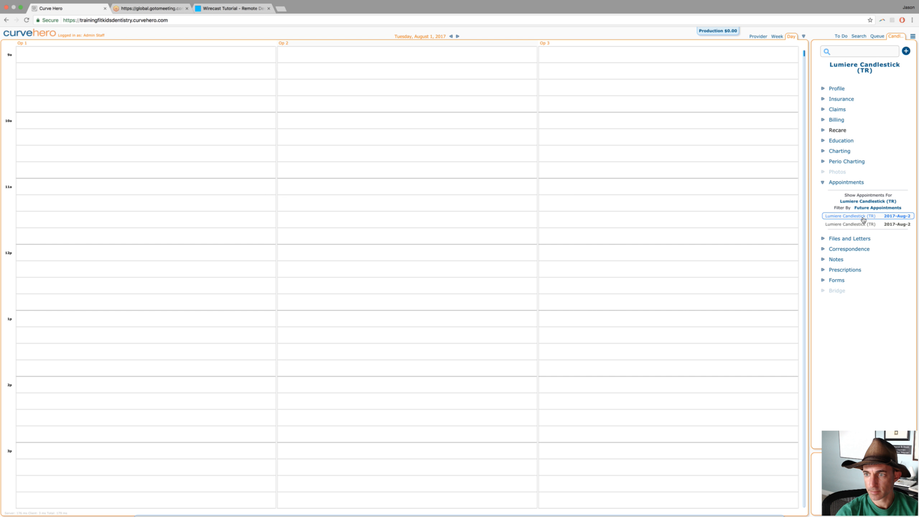
{"action": "left_click", "coordinate": [863, 219]}
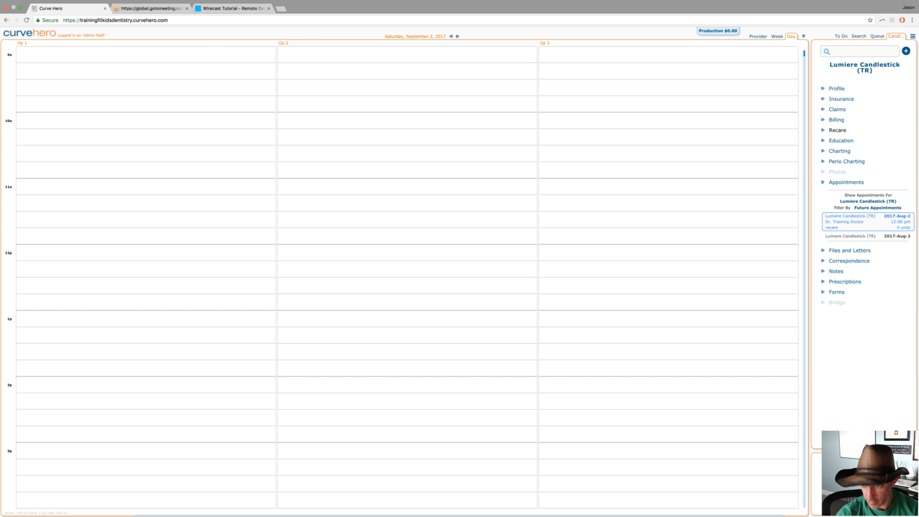
{"action": "left_click", "coordinate": [868, 222]}
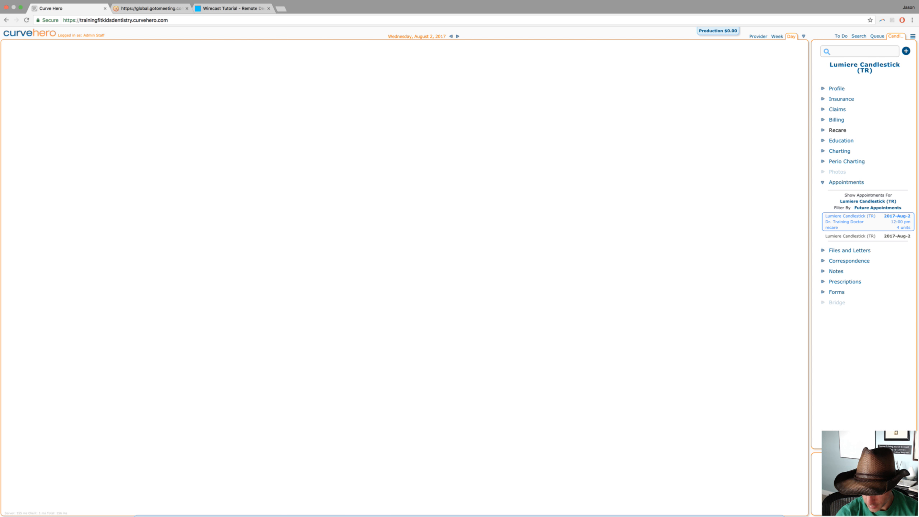
- Check out the 1:00 pm resin composite appointment and save its invoice for D2391 and D9230
{"action": "right_click", "coordinate": [115, 348]}
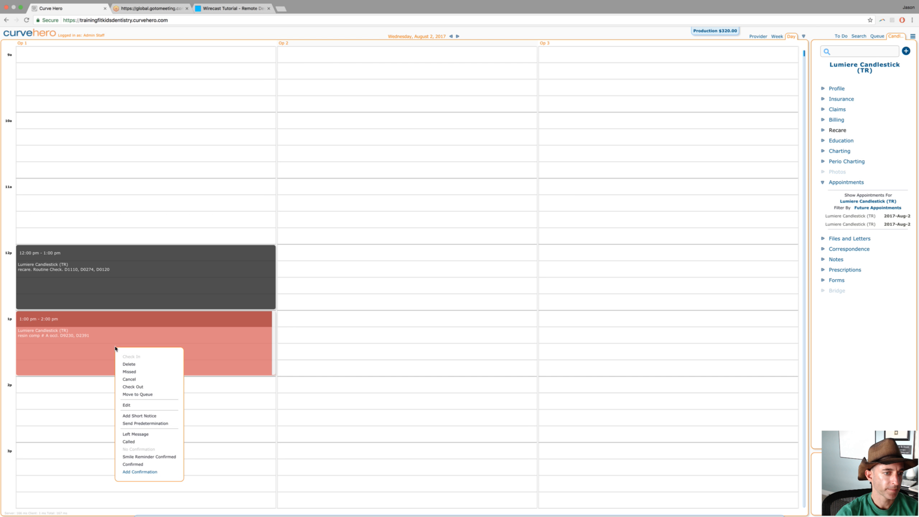
{"action": "left_click", "coordinate": [132, 388]}
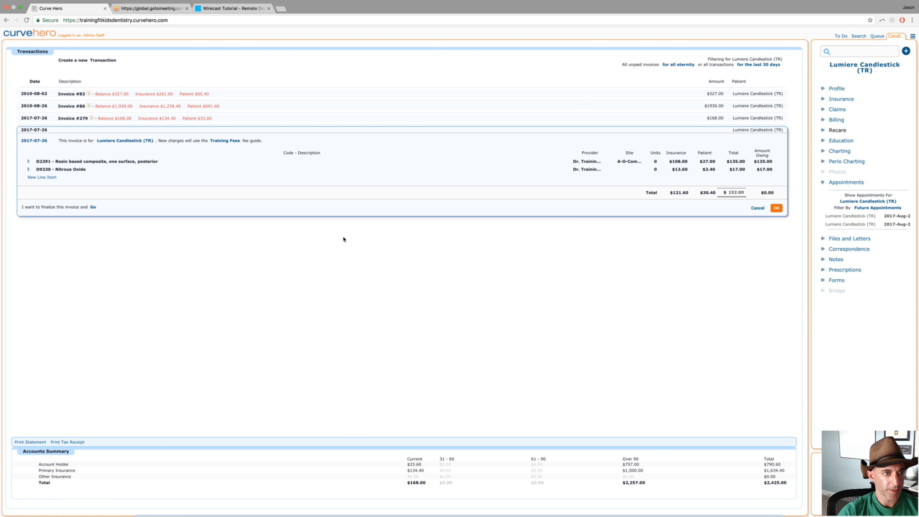
{"action": "left_click", "coordinate": [777, 208]}
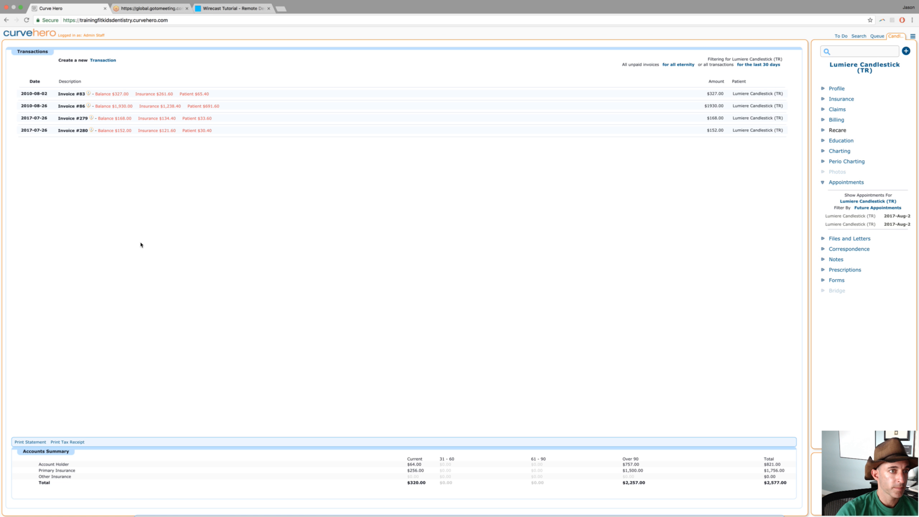
- Create a new insurance claim covering D0120 and D1110 from the recare invoice and D2391 from the resin composite invoice
{"action": "left_click", "coordinate": [103, 61]}
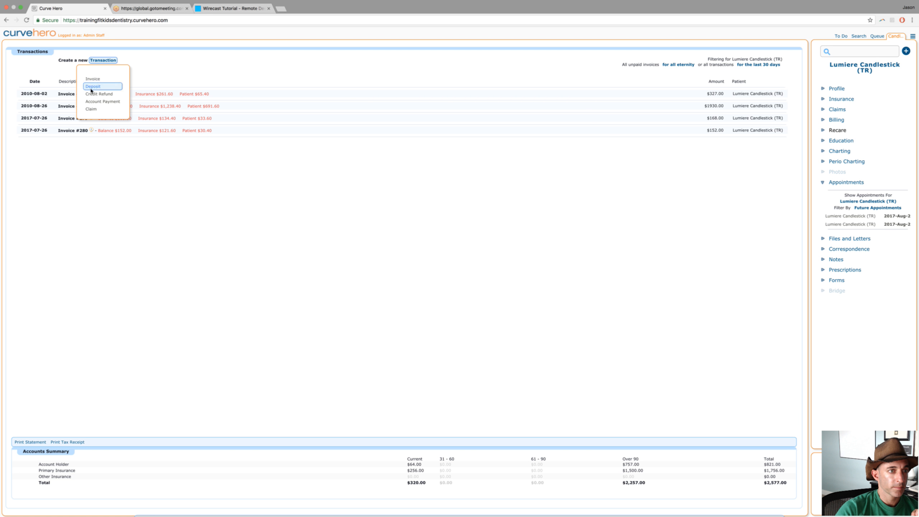
{"action": "left_click", "coordinate": [91, 109]}
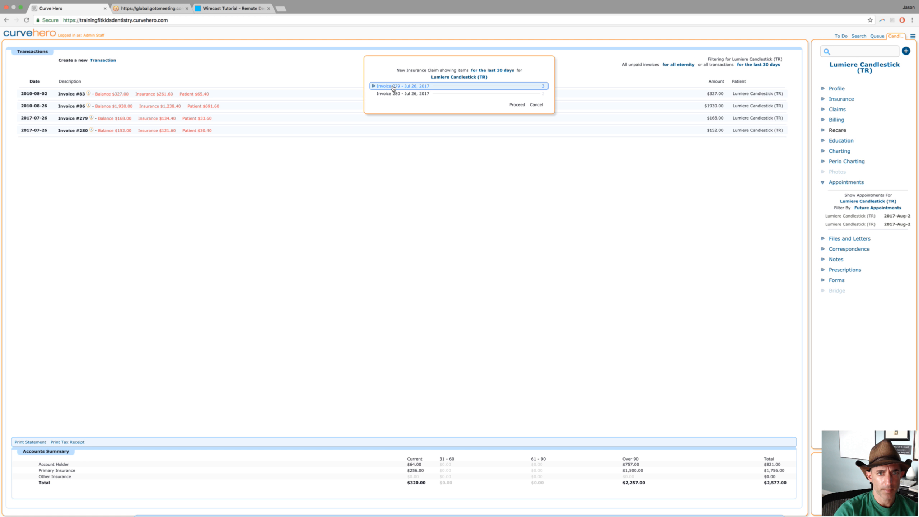
{"action": "left_click", "coordinate": [373, 86]}
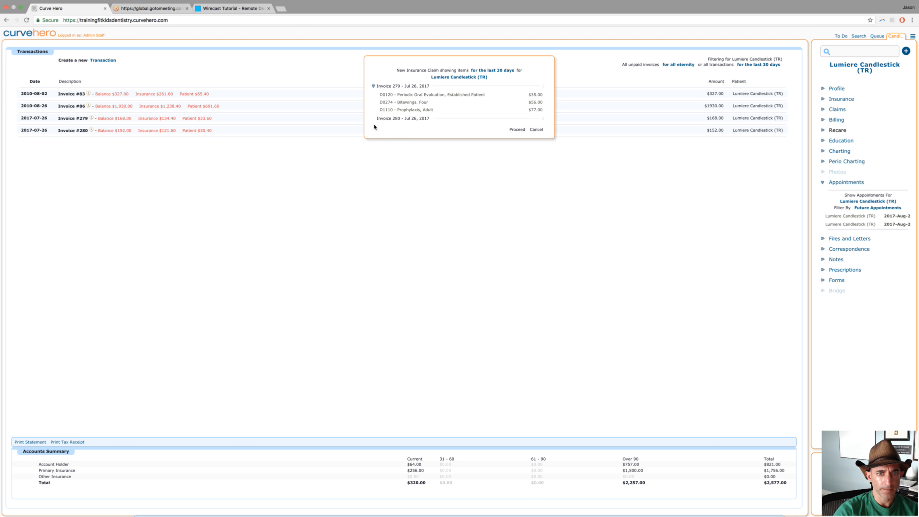
{"action": "left_click", "coordinate": [374, 119]}
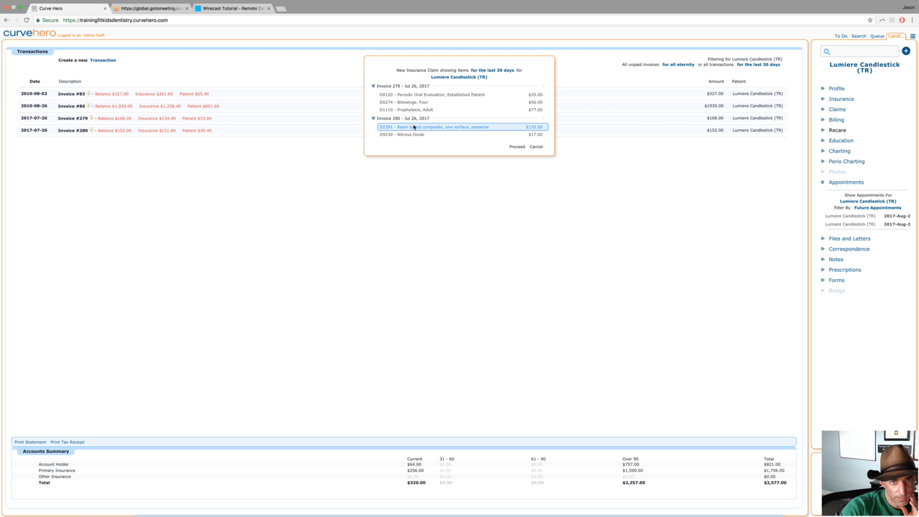
{"action": "left_click", "coordinate": [411, 94]}
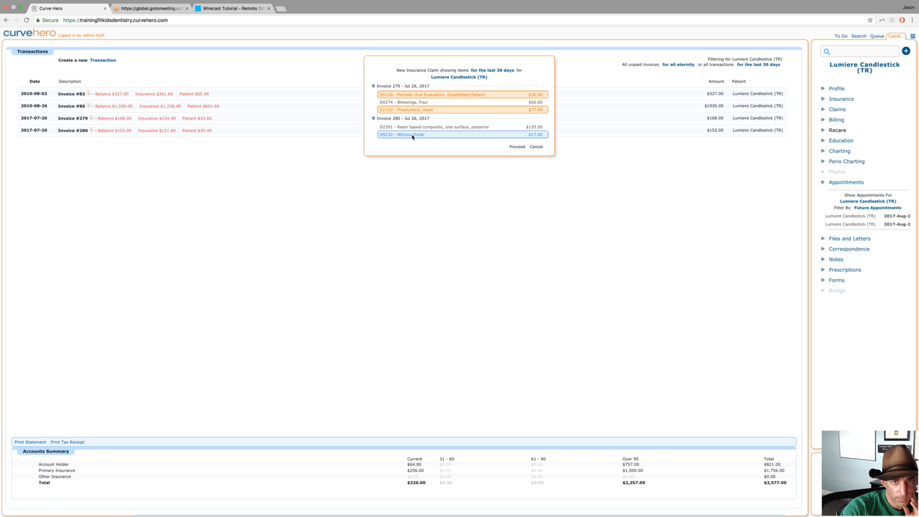
{"action": "left_click", "coordinate": [411, 109]}
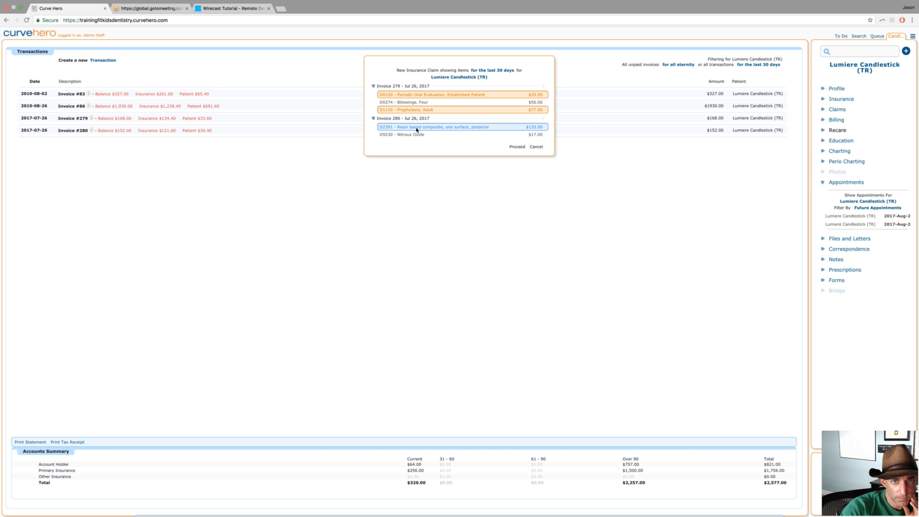
{"action": "left_click", "coordinate": [516, 146]}
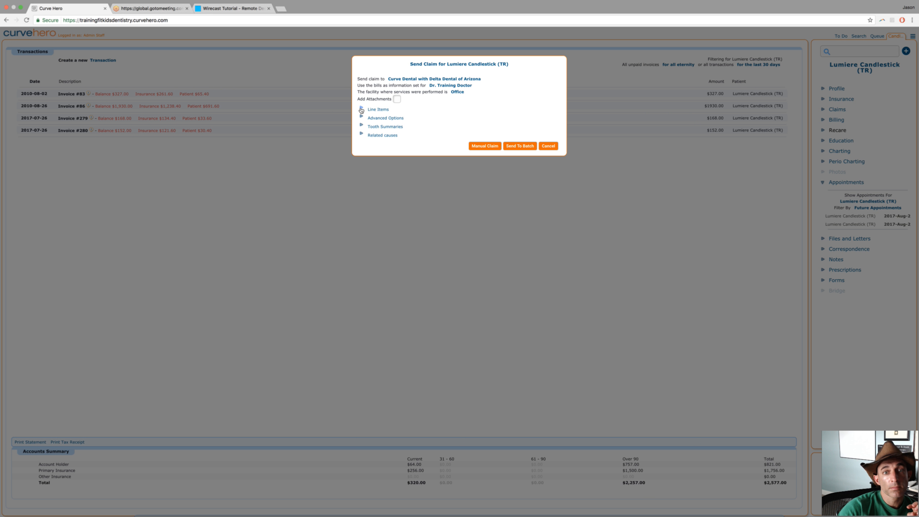
- Review the claim's line items and try to send it to batch for Delta Dental of Arizona
{"action": "left_click", "coordinate": [362, 110]}
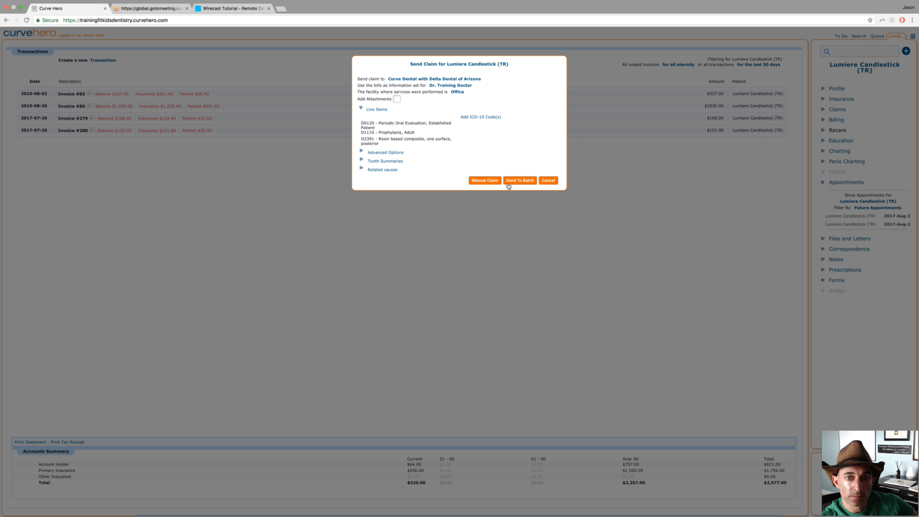
{"action": "left_click", "coordinate": [527, 181]}
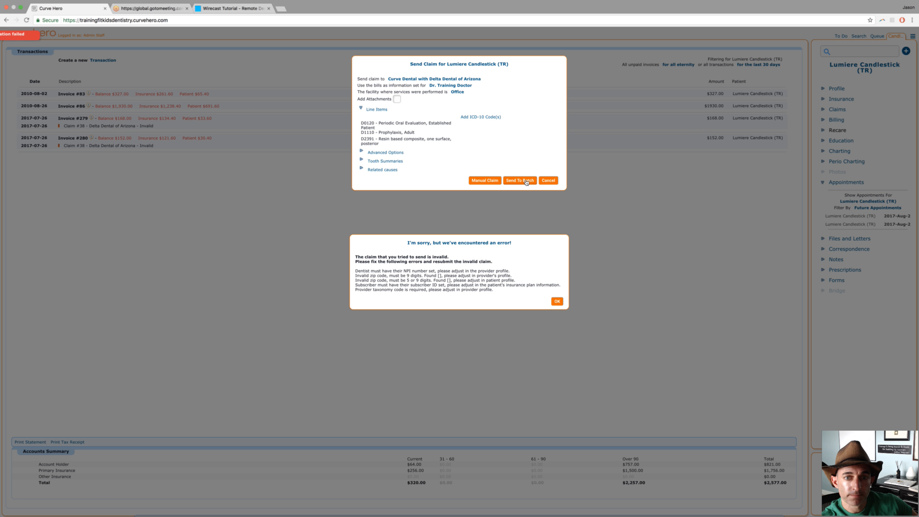
{"action": "left_click", "coordinate": [557, 301]}
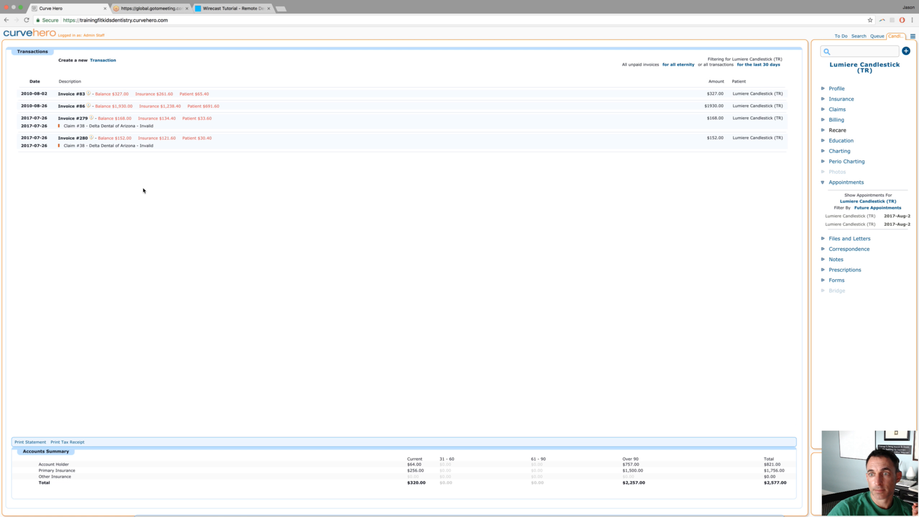
- Record and finalize a $500.00 patient deposit by Visa for the Training Hygienist provider
{"action": "left_click", "coordinate": [108, 61]}
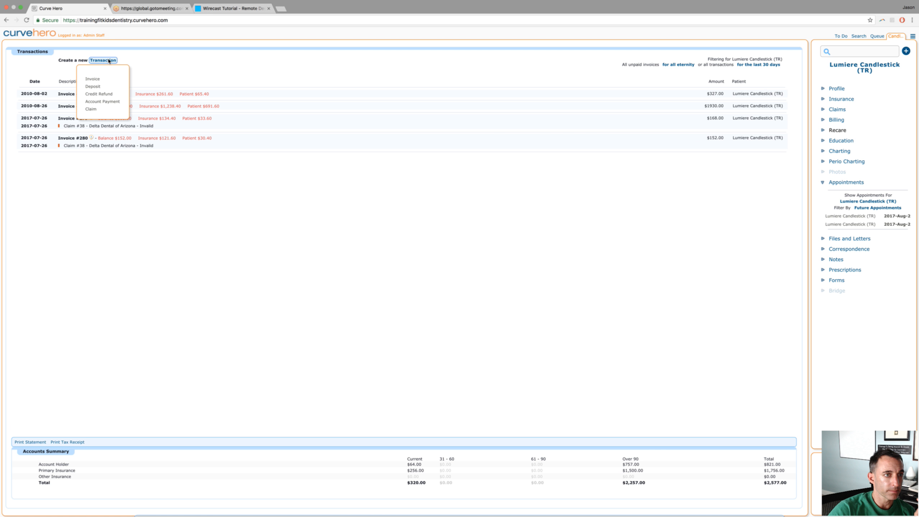
{"action": "left_click", "coordinate": [93, 86]}
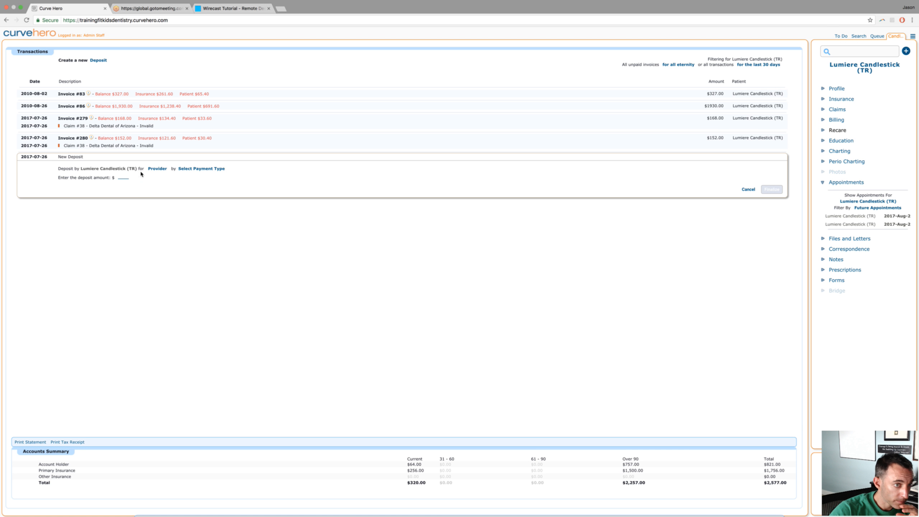
{"action": "left_click", "coordinate": [157, 168]}
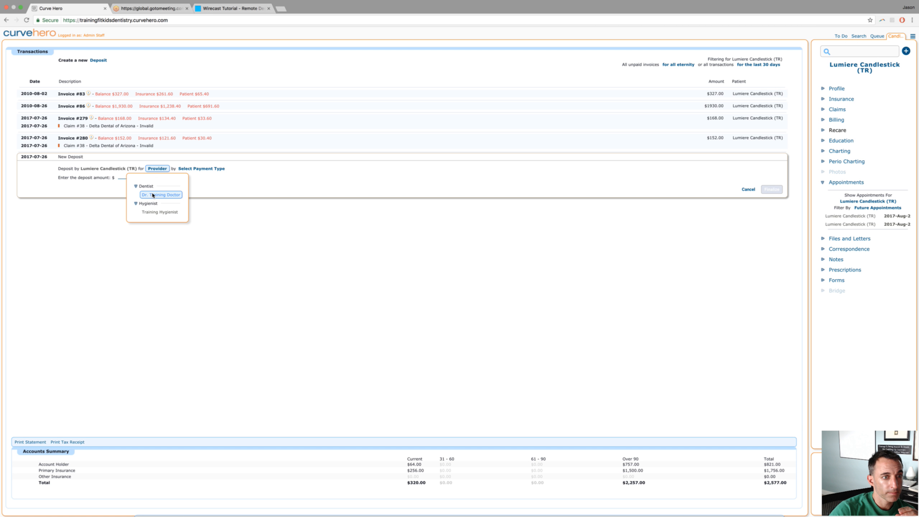
{"action": "left_click", "coordinate": [152, 212]}
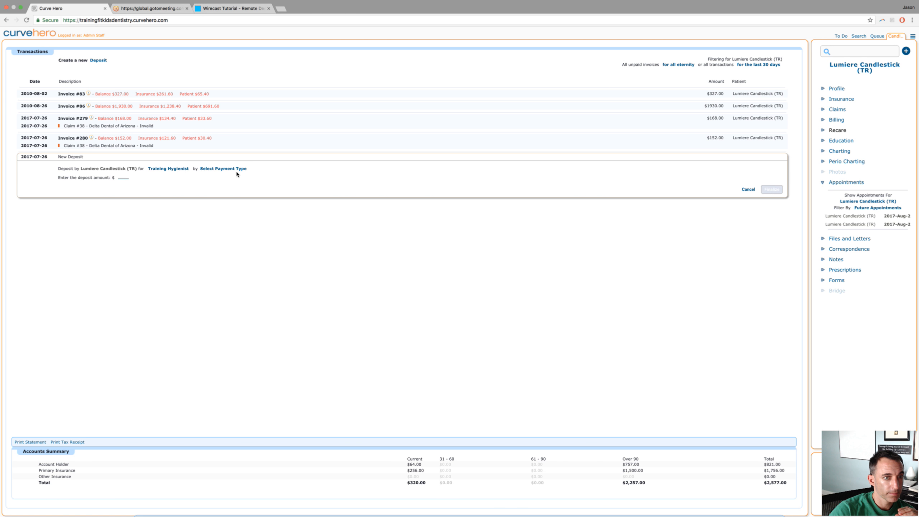
{"action": "left_click", "coordinate": [222, 171]}
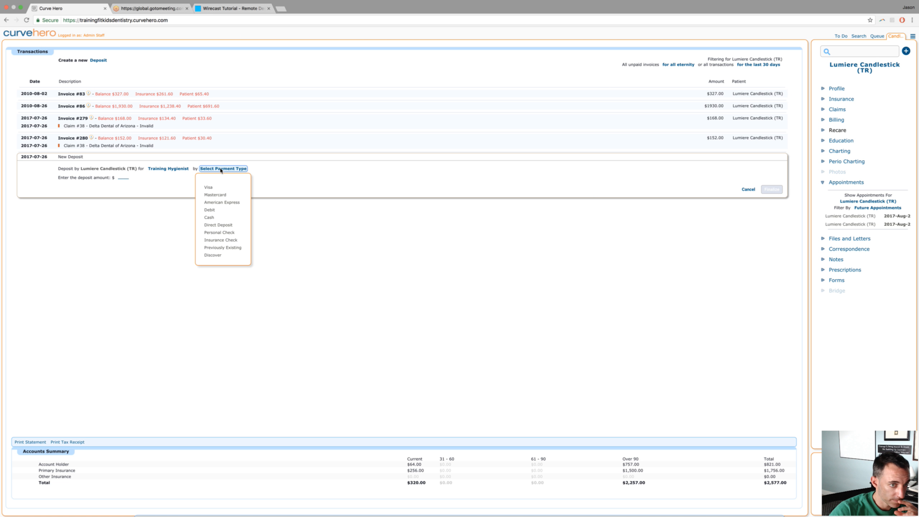
{"action": "left_click", "coordinate": [210, 188]}
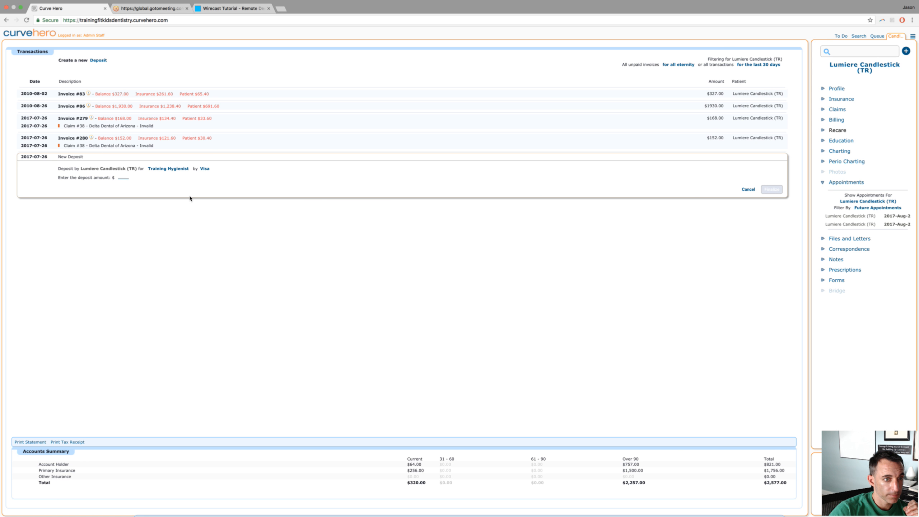
{"action": "left_click", "coordinate": [123, 178]}
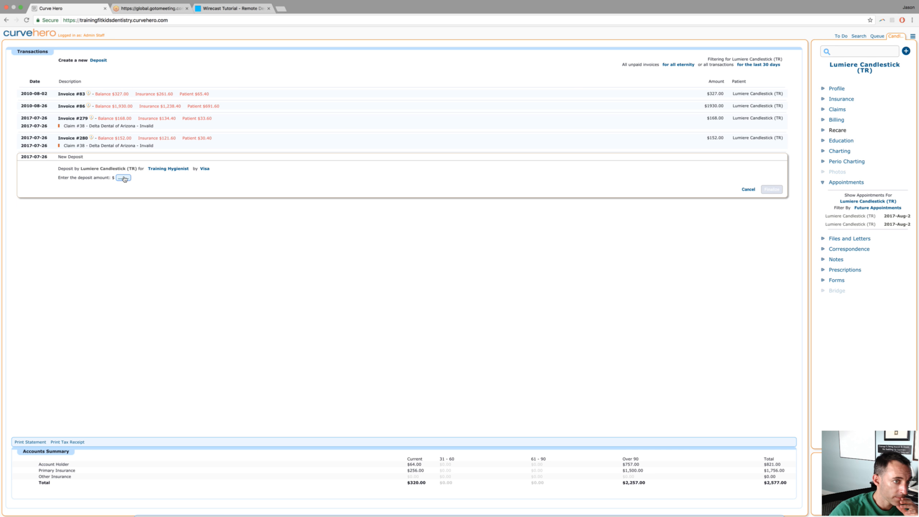
{"action": "type", "text": "500"}
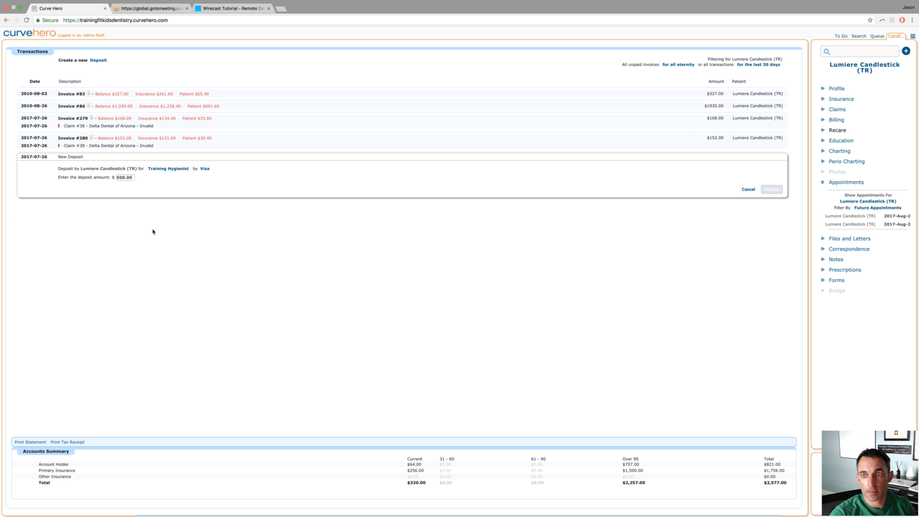
{"action": "left_click", "coordinate": [163, 188]}
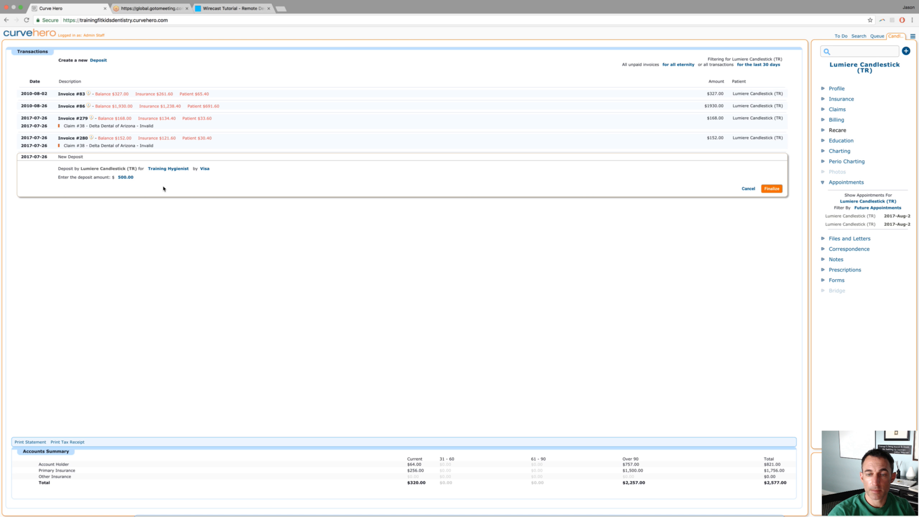
{"action": "left_click", "coordinate": [771, 188]}
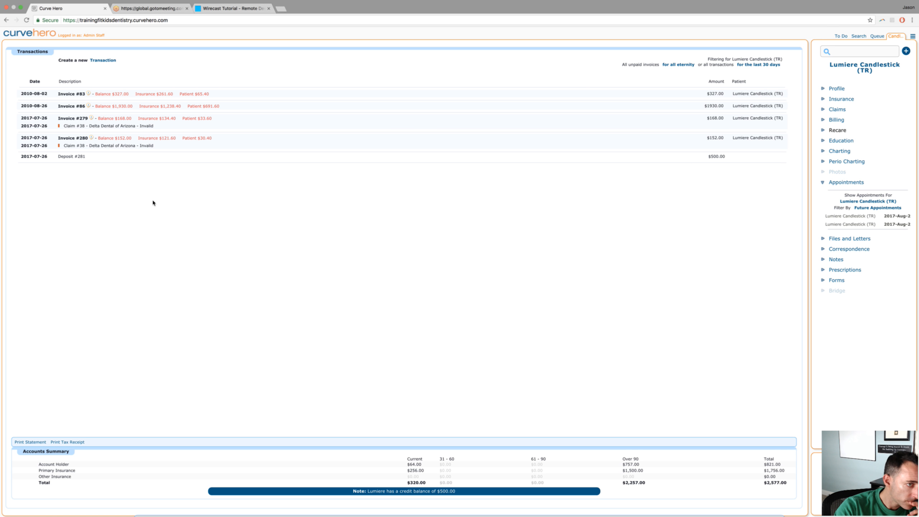
- Add a $30.40 patient payment to the July 26, 2017 resin composite invoice using Account Credit
{"action": "left_click", "coordinate": [159, 141]}
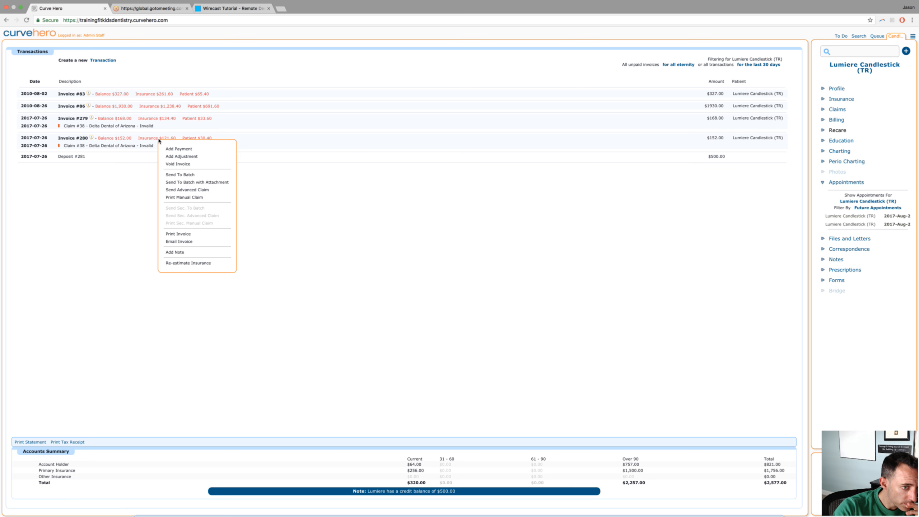
{"action": "left_click", "coordinate": [176, 148]}
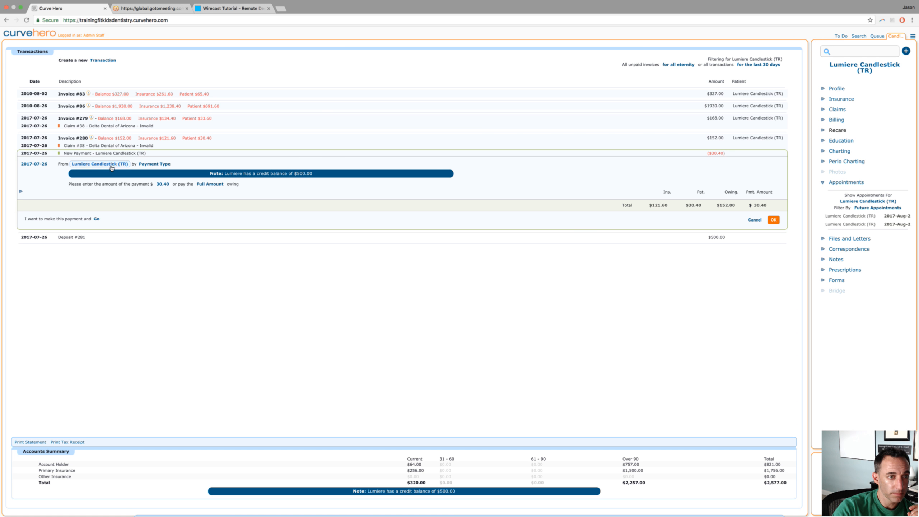
{"action": "left_click", "coordinate": [154, 164]}
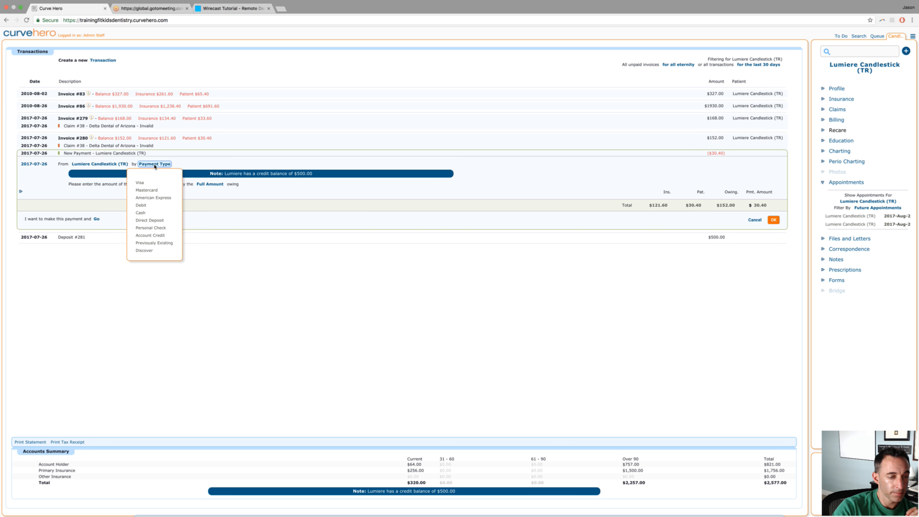
{"action": "left_click", "coordinate": [152, 235]}
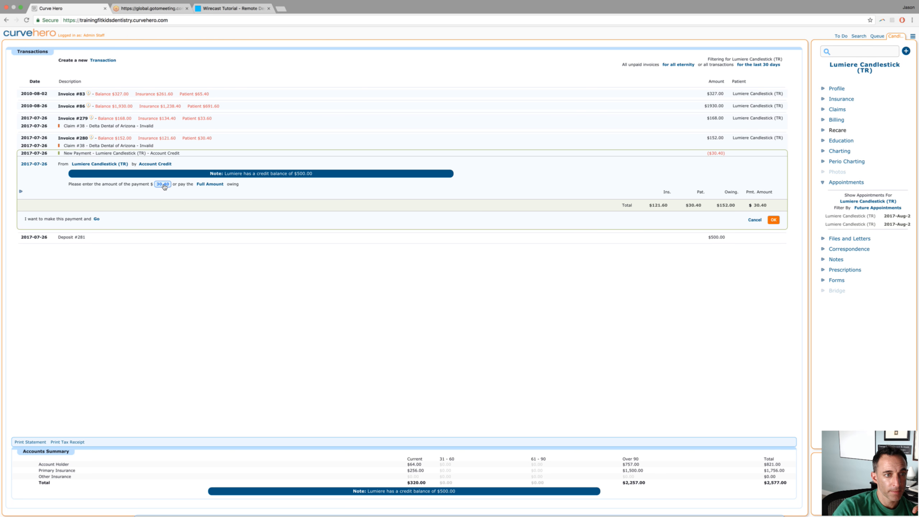
{"action": "left_click", "coordinate": [774, 221]}
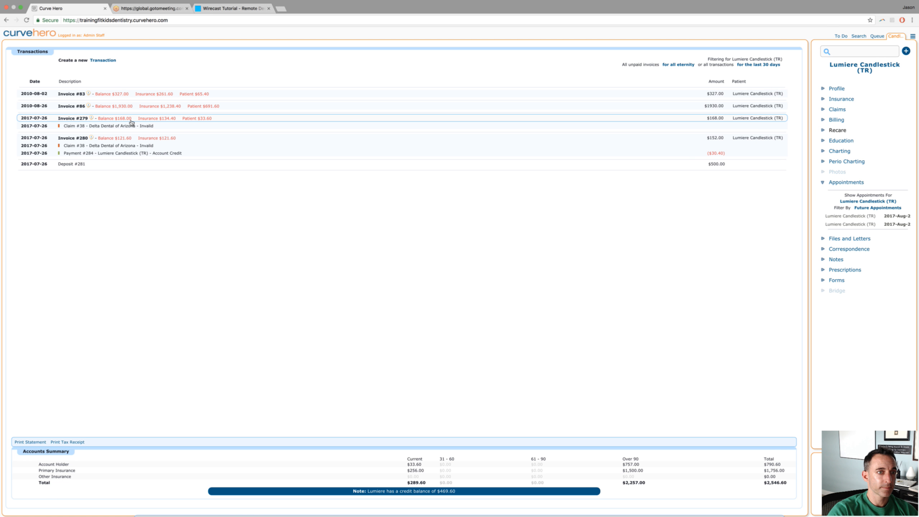
- Start a credit adjustment of type Professional Courtesy on the July 26, 2017 recare invoice
{"action": "left_click", "coordinate": [186, 121]}
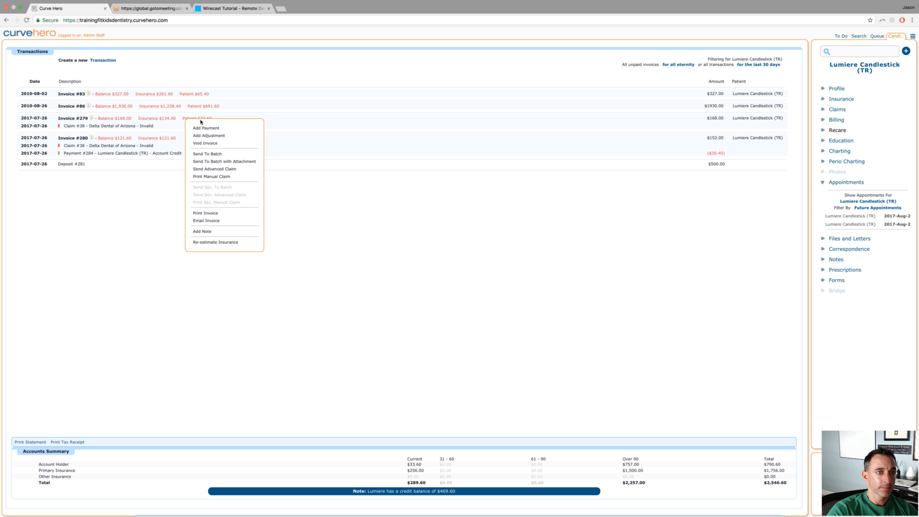
{"action": "left_click", "coordinate": [206, 136]}
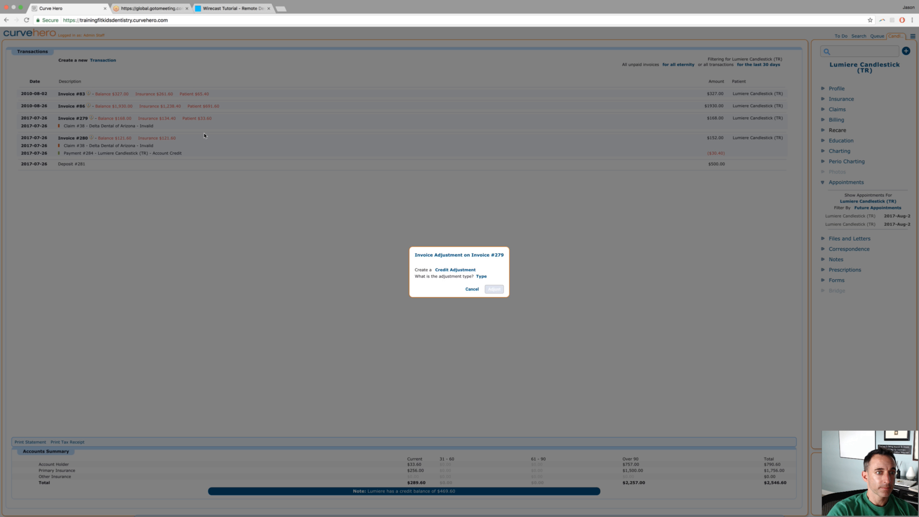
{"action": "left_click", "coordinate": [446, 271]}
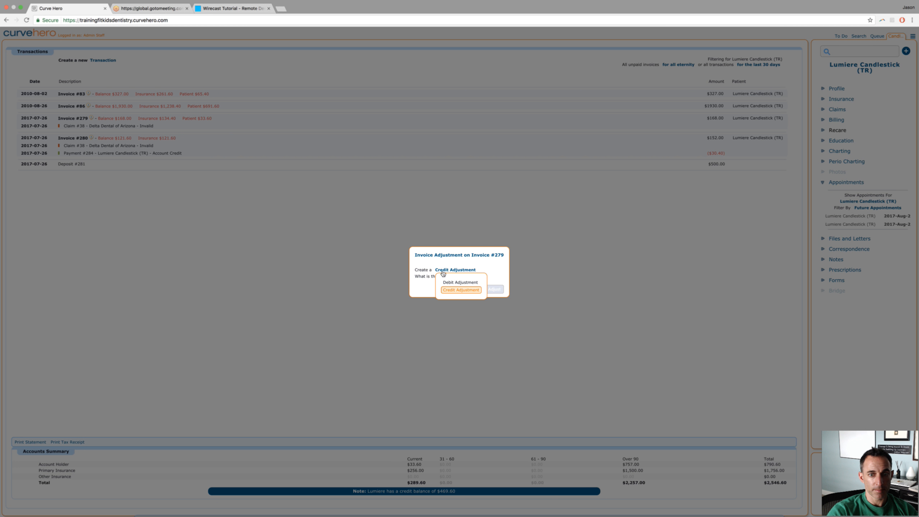
{"action": "left_click", "coordinate": [448, 292]}
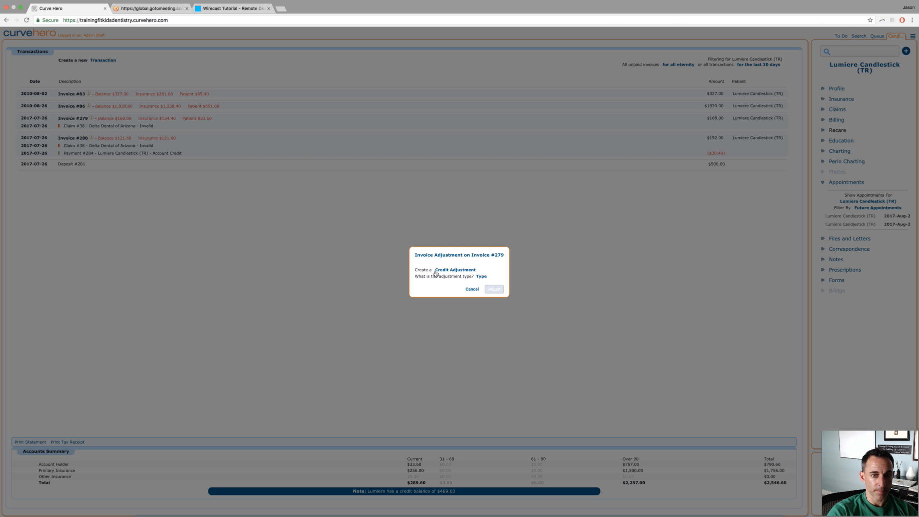
{"action": "left_click", "coordinate": [484, 278]}
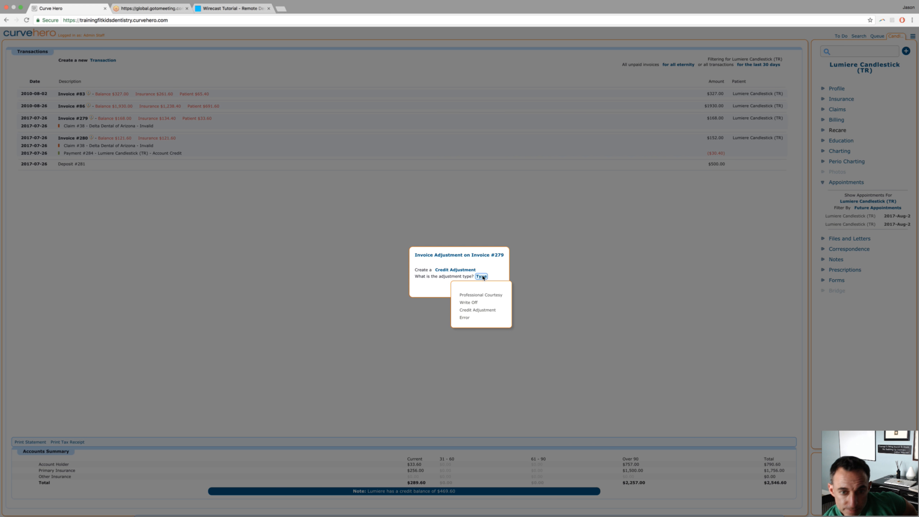
{"action": "left_click", "coordinate": [476, 295]}
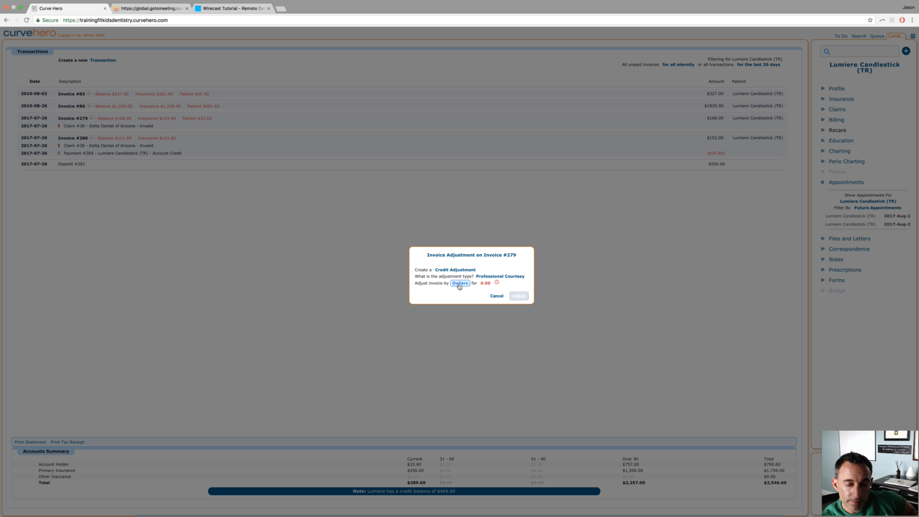
- Apply the Professional Courtesy credit adjustment in dollars for 33.60 and open the July 26, 2017 recare invoice's line items
{"action": "left_click", "coordinate": [459, 285]}
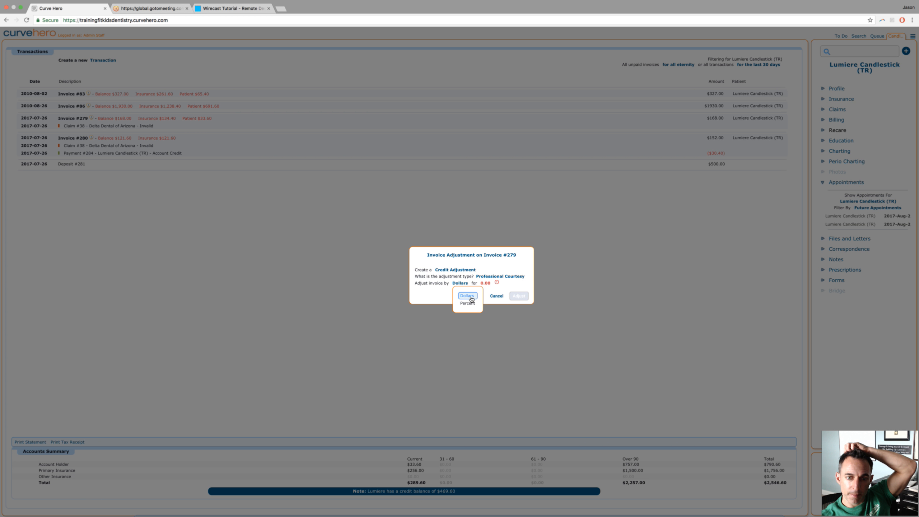
{"action": "left_click", "coordinate": [467, 296]}
{"action": "left_click", "coordinate": [483, 285]}
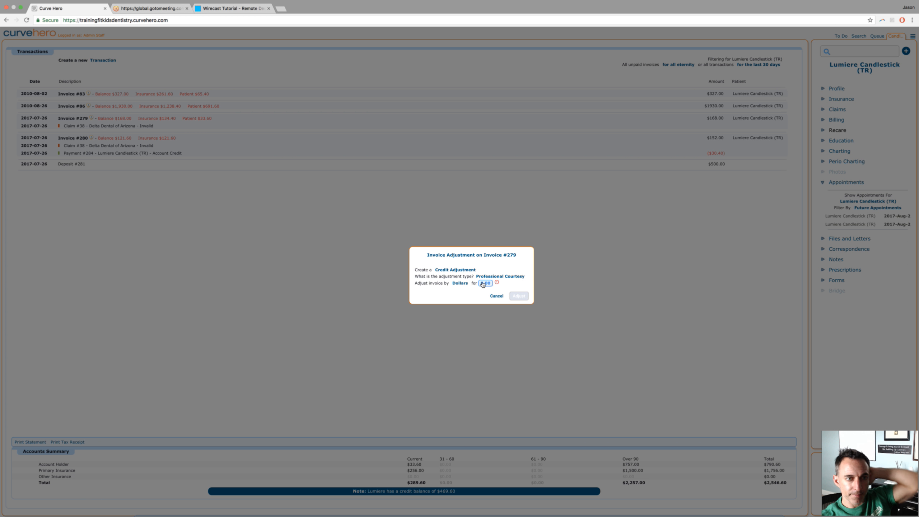
{"action": "left_click", "coordinate": [484, 285]}
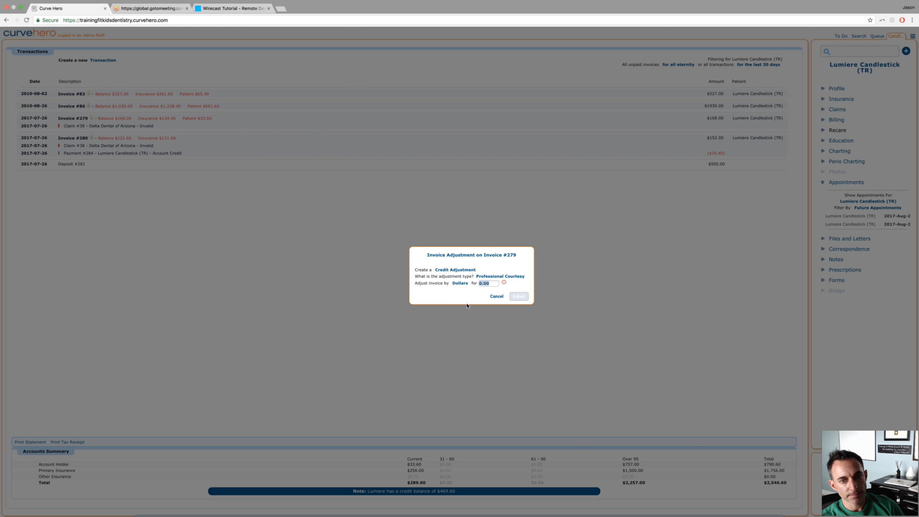
{"action": "key", "text": "BackSpace"}
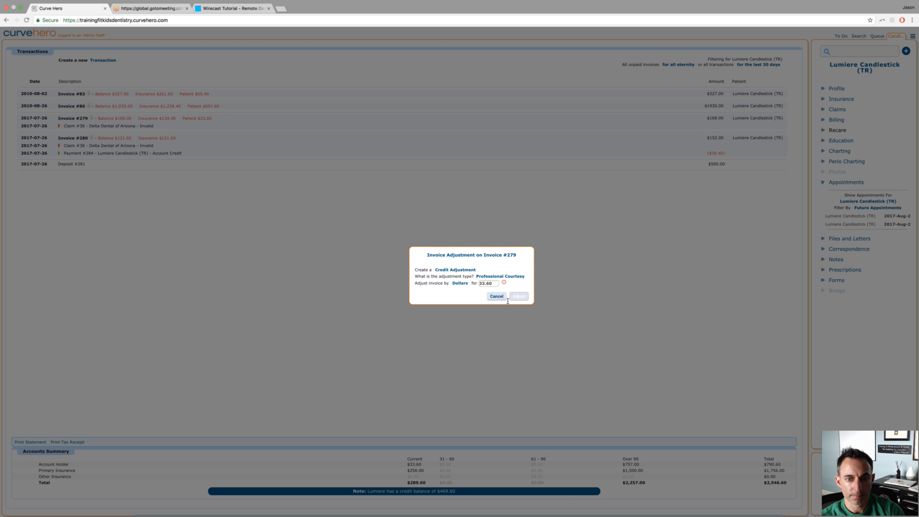
{"action": "left_click", "coordinate": [478, 297]}
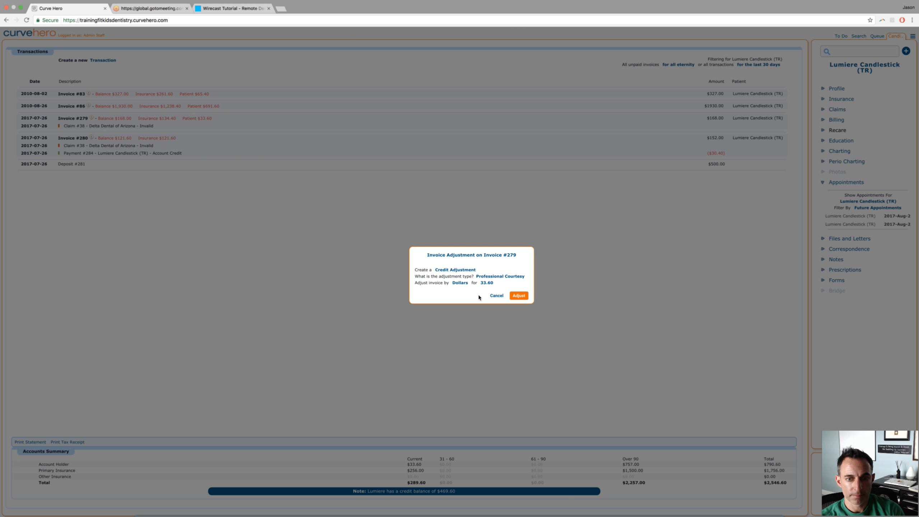
{"action": "left_click", "coordinate": [518, 298]}
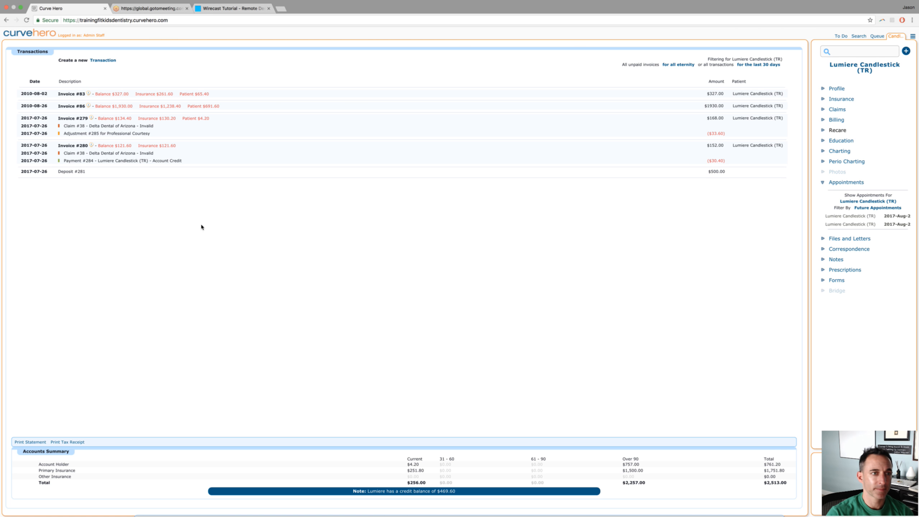
{"action": "left_click", "coordinate": [81, 120]}
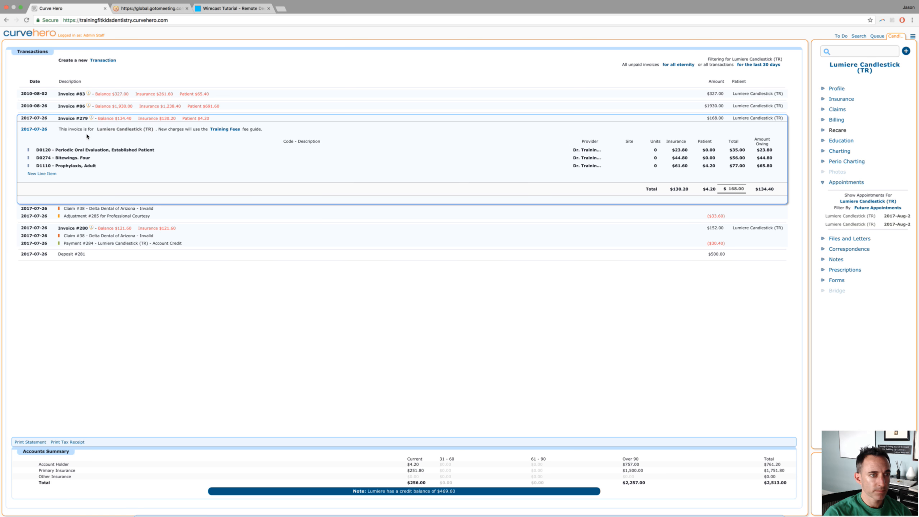
{"action": "left_click", "coordinate": [86, 146]}
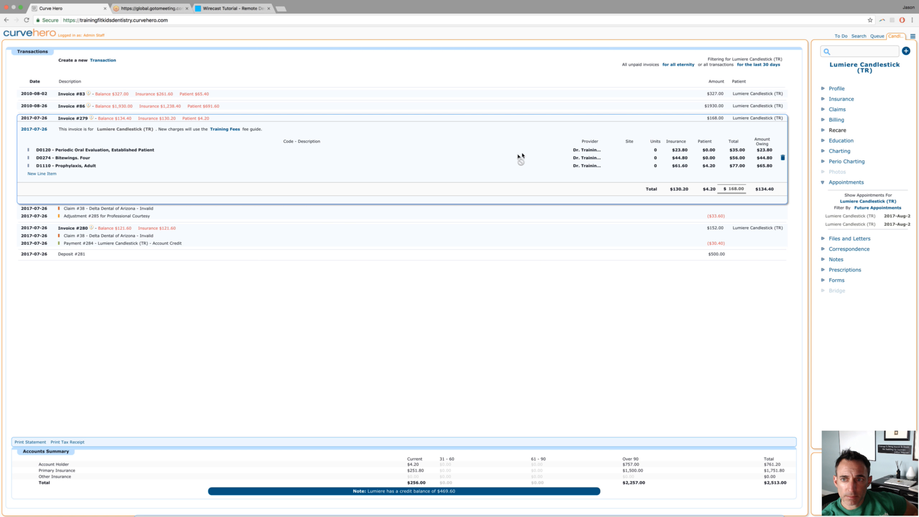
- Create a new invoice with procedures D0120 Periodic Oral Evaluation, D0274 Bitewings Four and D1120 Prophylaxis Child
{"action": "left_click", "coordinate": [103, 60]}
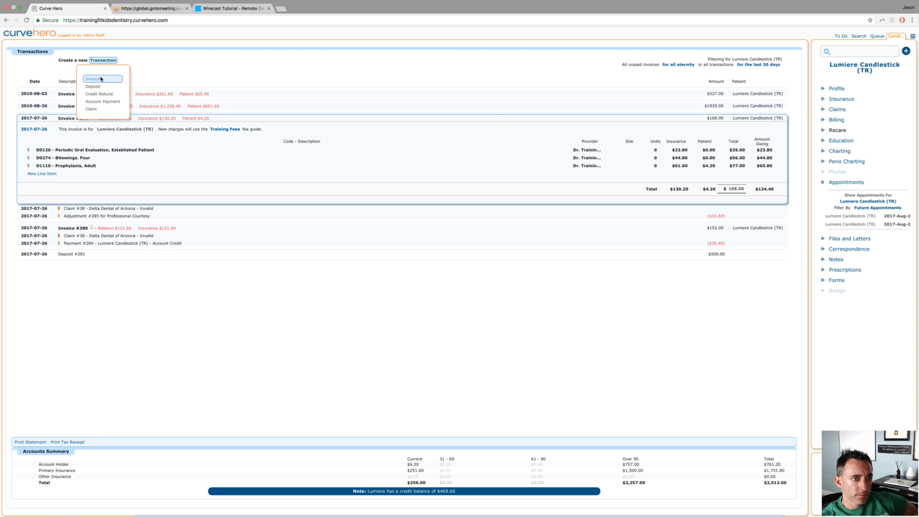
{"action": "left_click", "coordinate": [98, 79]}
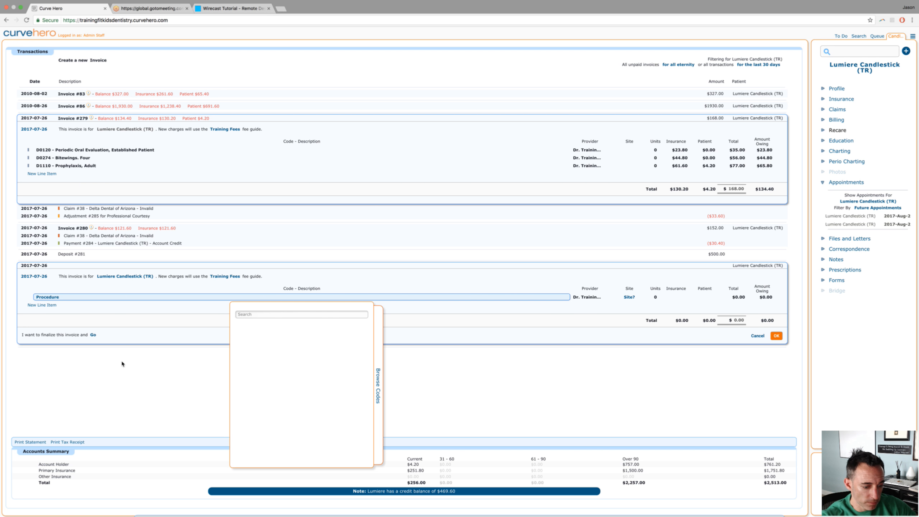
{"action": "type", "text": "D0120"}
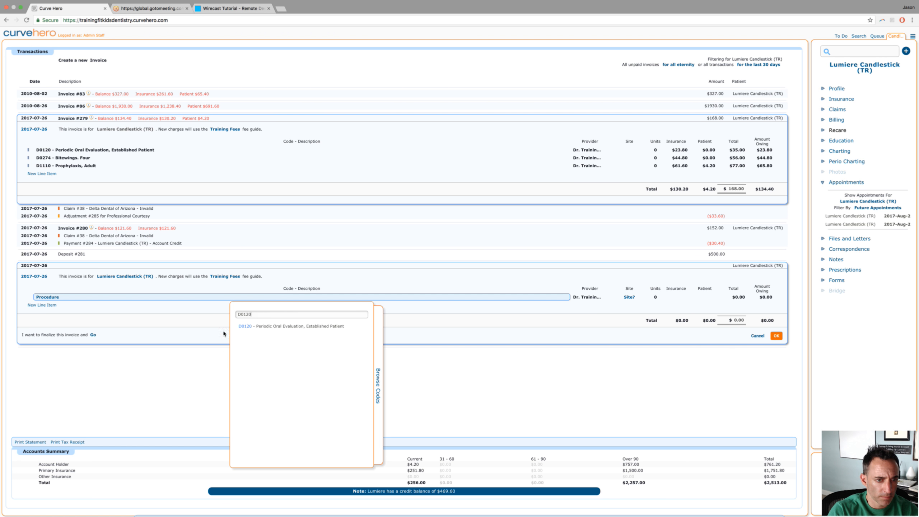
{"action": "left_click", "coordinate": [261, 327]}
{"action": "type", "text": "D02"}
{"action": "left_click", "coordinate": [262, 327]}
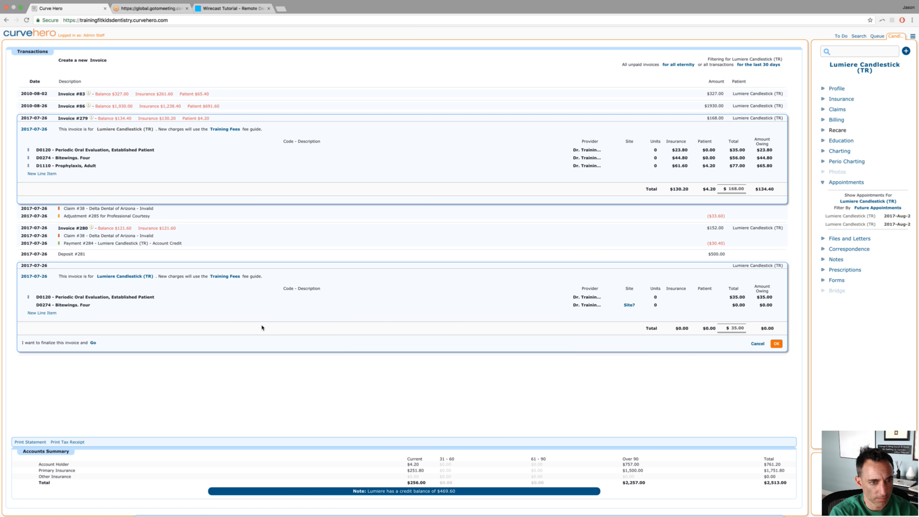
{"action": "type", "text": "D1120"}
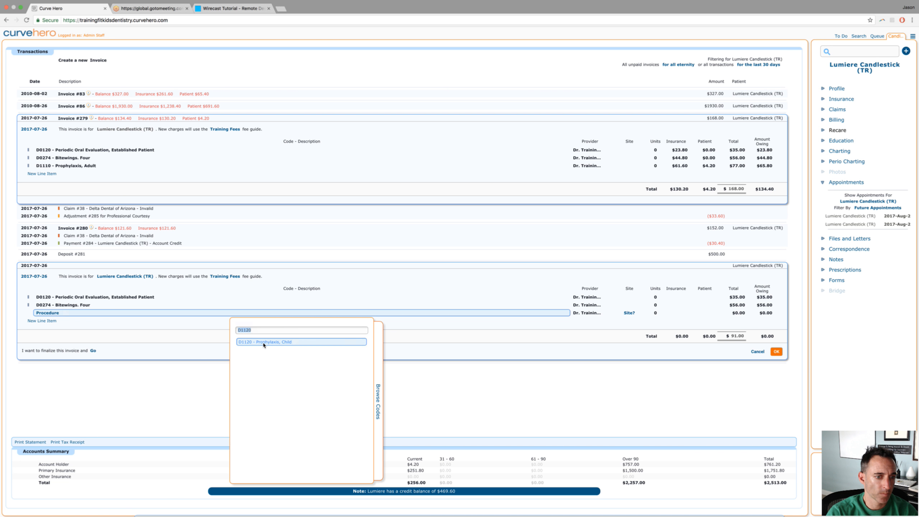
{"action": "left_click", "coordinate": [263, 343]}
{"action": "left_click", "coordinate": [168, 333]}
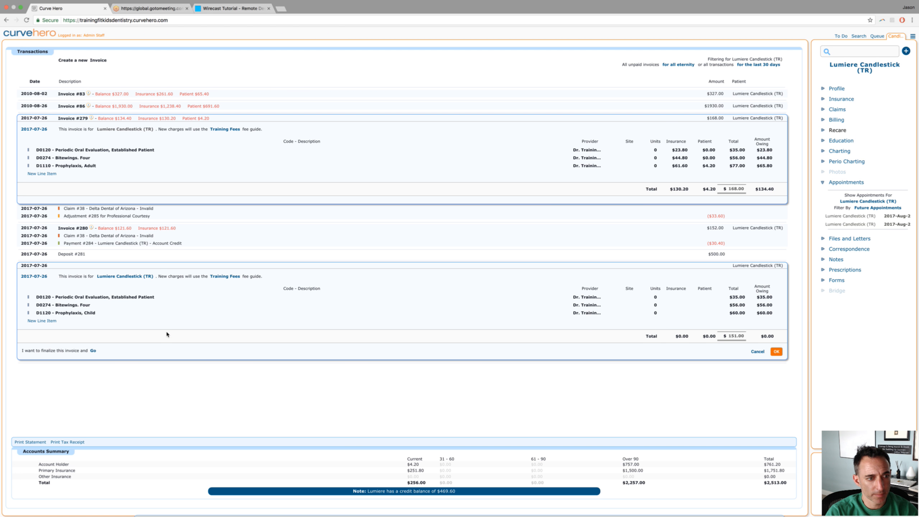
{"action": "left_click", "coordinate": [777, 352]}
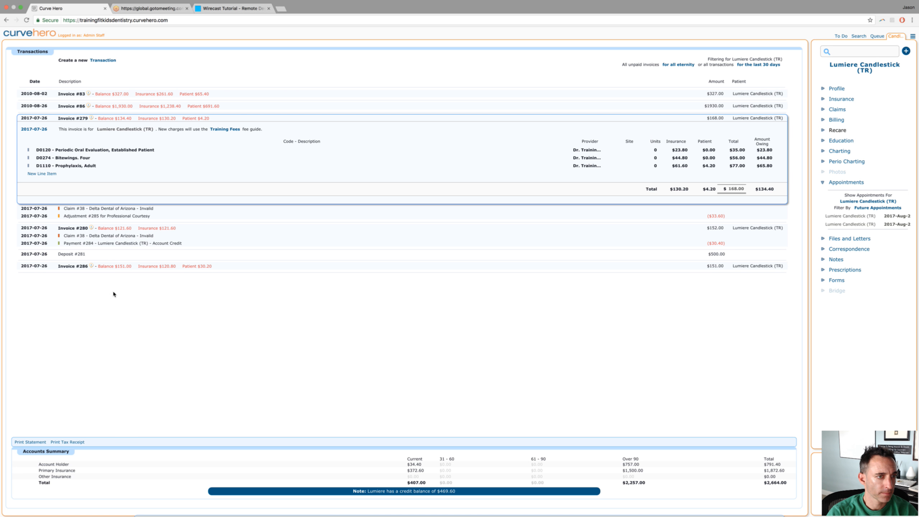
- Add a $7.00 Professional Courtesy credit adjustment to the D0120 line item of the new $151.00 invoice
{"action": "left_click", "coordinate": [83, 266]}
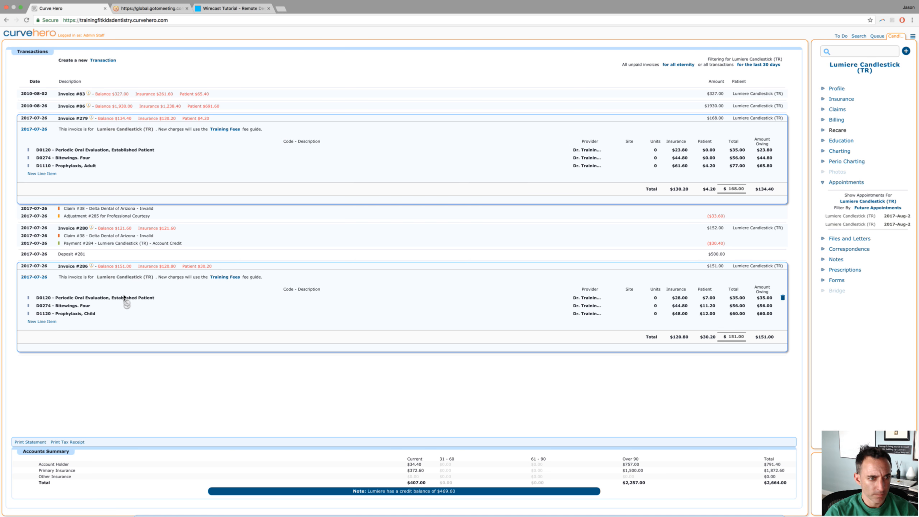
{"action": "right_click", "coordinate": [67, 297]}
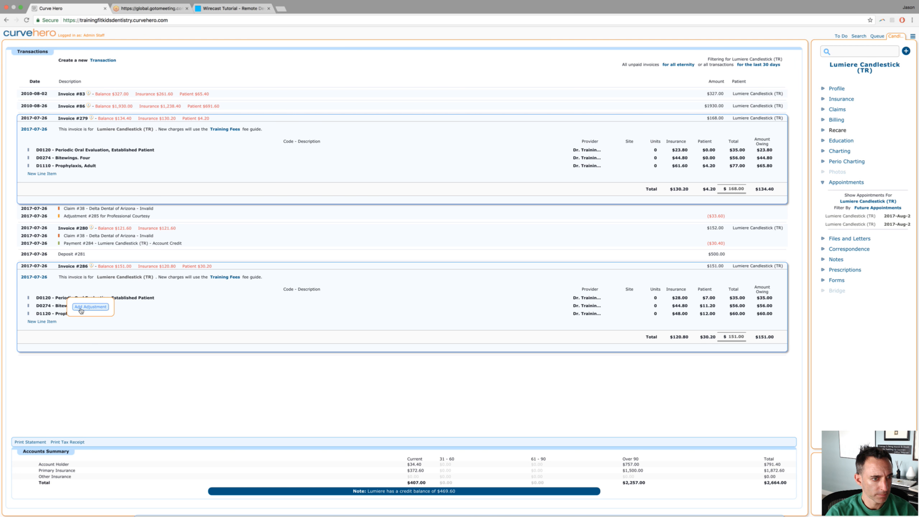
{"action": "left_click", "coordinate": [80, 308]}
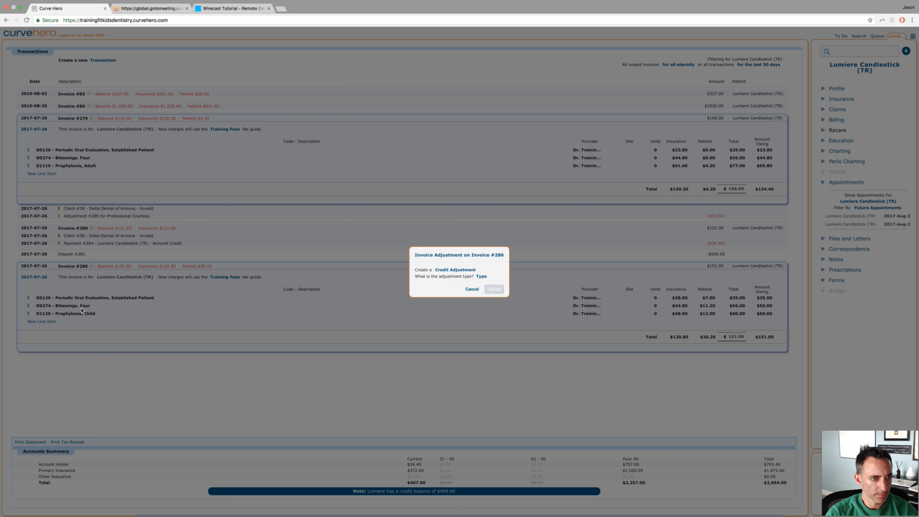
{"action": "left_click", "coordinate": [481, 277]}
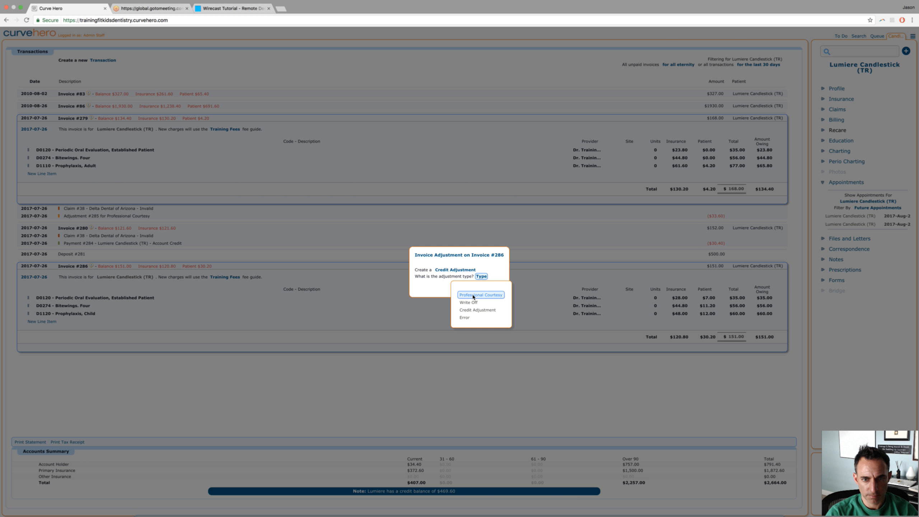
{"action": "left_click", "coordinate": [473, 296]}
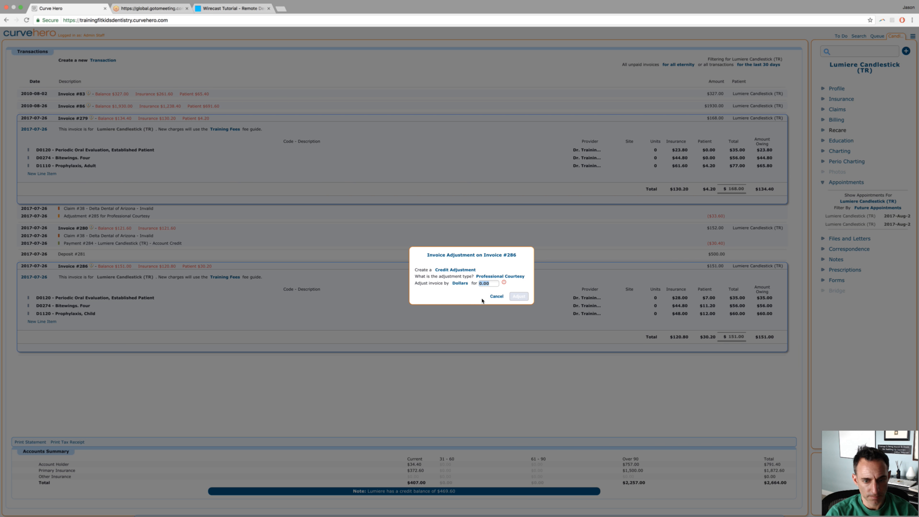
{"action": "type", "text": "7"}
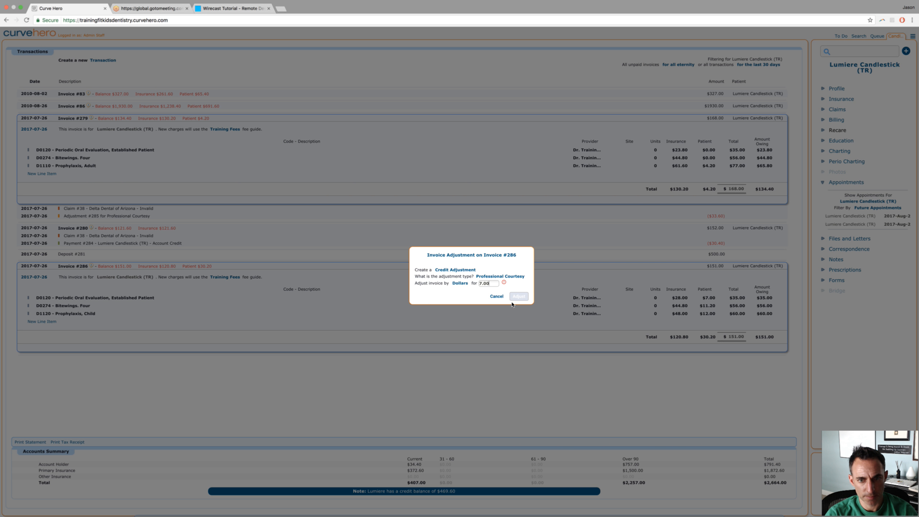
{"action": "left_click", "coordinate": [519, 297]}
{"action": "left_click", "coordinate": [518, 297]}
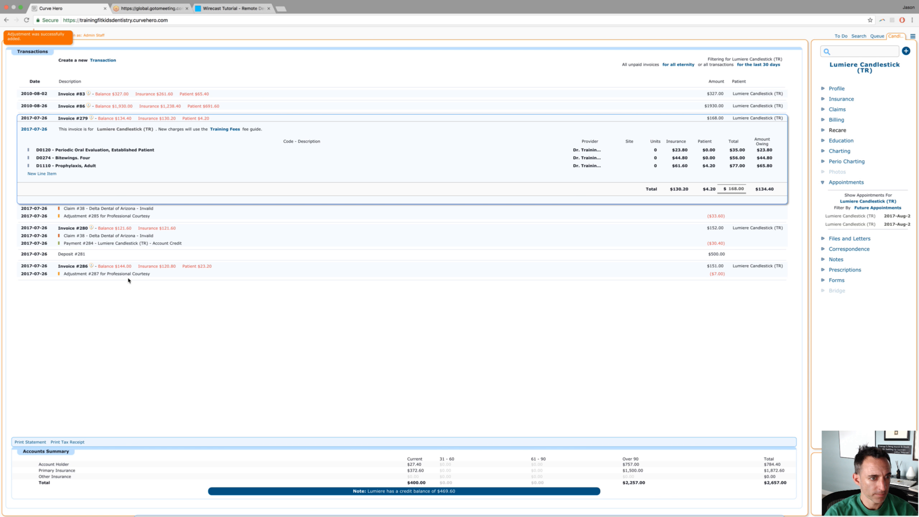
- Add an $11.20 Professional Courtesy credit adjustment to the D0274 Bitewings line item of the $151.00 invoice
{"action": "left_click", "coordinate": [104, 267]}
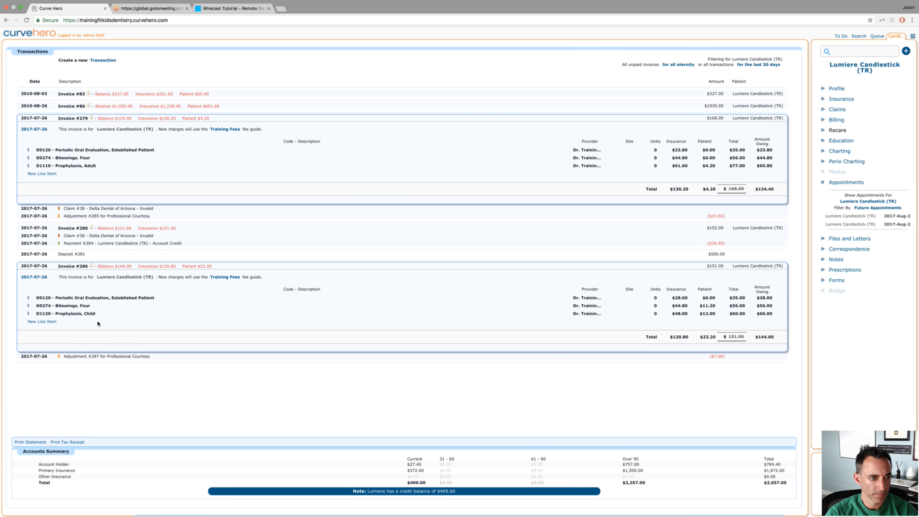
{"action": "right_click", "coordinate": [81, 306]}
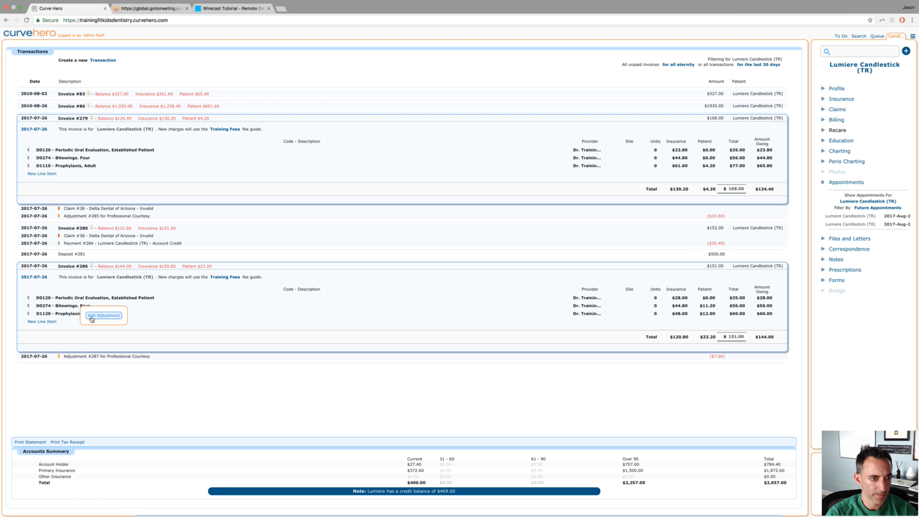
{"action": "left_click", "coordinate": [104, 315]}
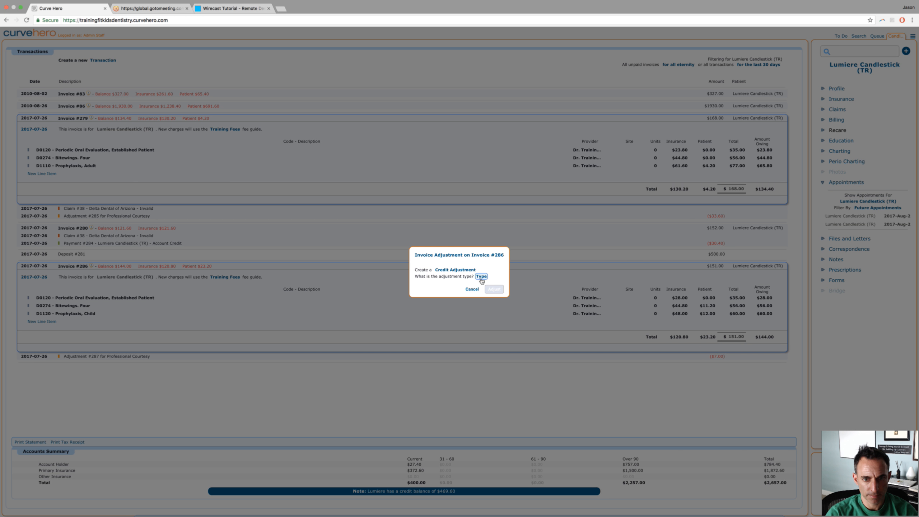
{"action": "left_click", "coordinate": [481, 278]}
{"action": "left_click", "coordinate": [477, 294]}
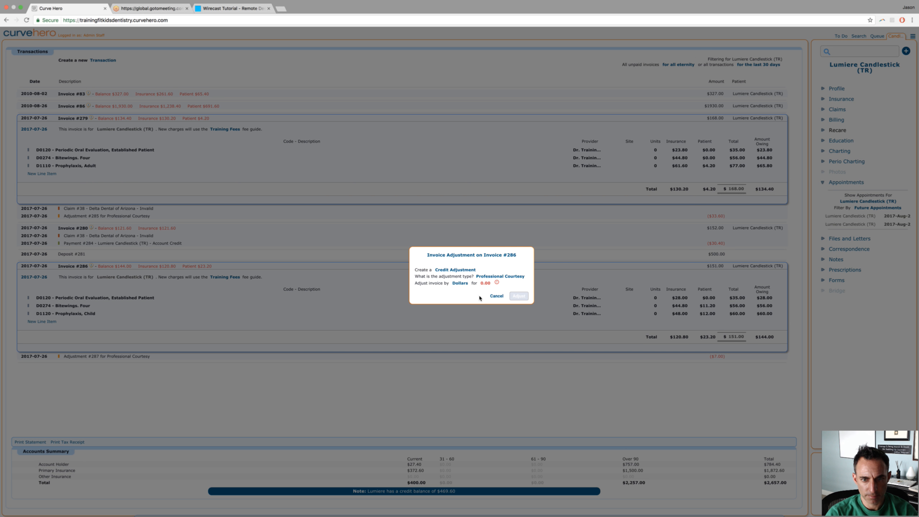
{"action": "left_click", "coordinate": [486, 283]}
{"action": "type", "text": "11.20"}
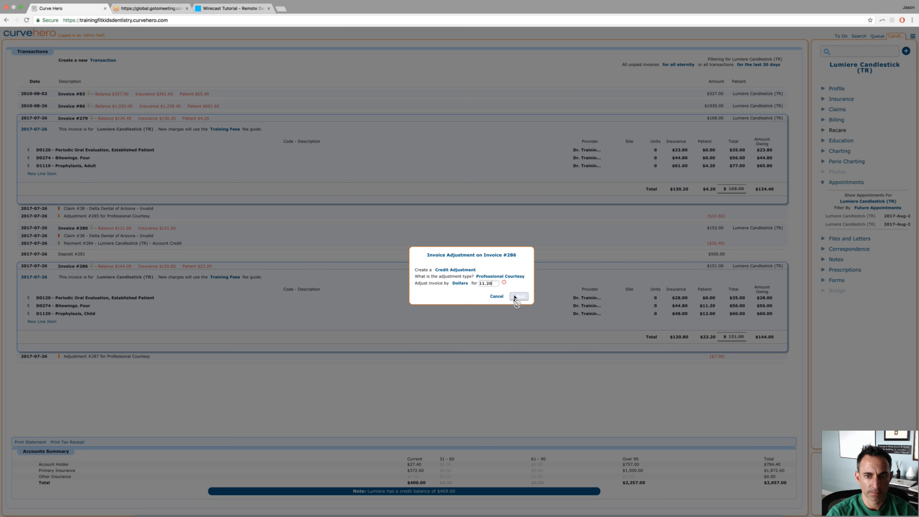
{"action": "left_click", "coordinate": [515, 297]}
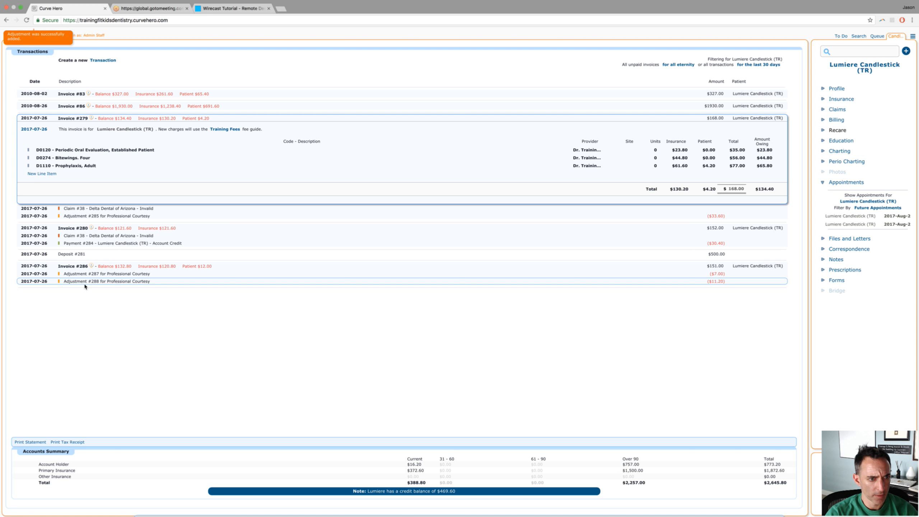
- Add a $12.00 Professional Courtesy credit adjustment to the D1120 Prophylaxis Child line item of the $151.00 invoice
{"action": "right_click", "coordinate": [80, 269]}
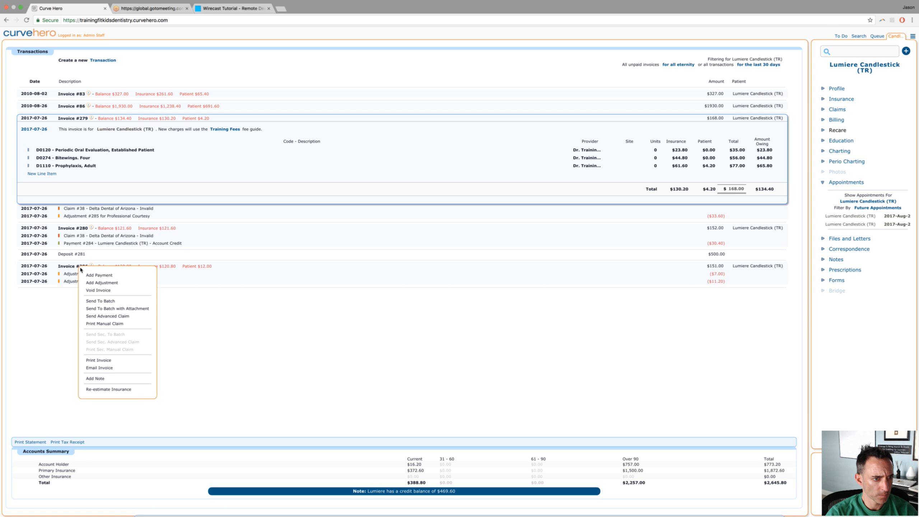
{"action": "left_click", "coordinate": [60, 308]}
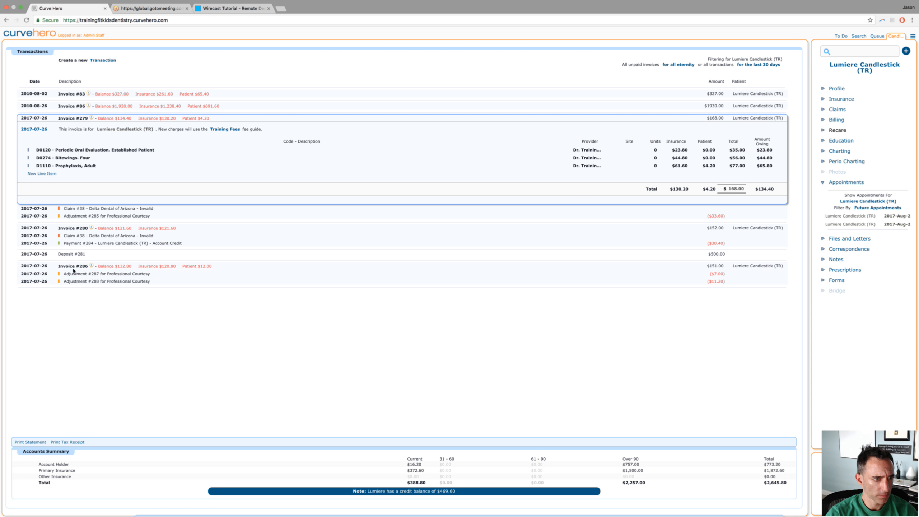
{"action": "right_click", "coordinate": [77, 269]}
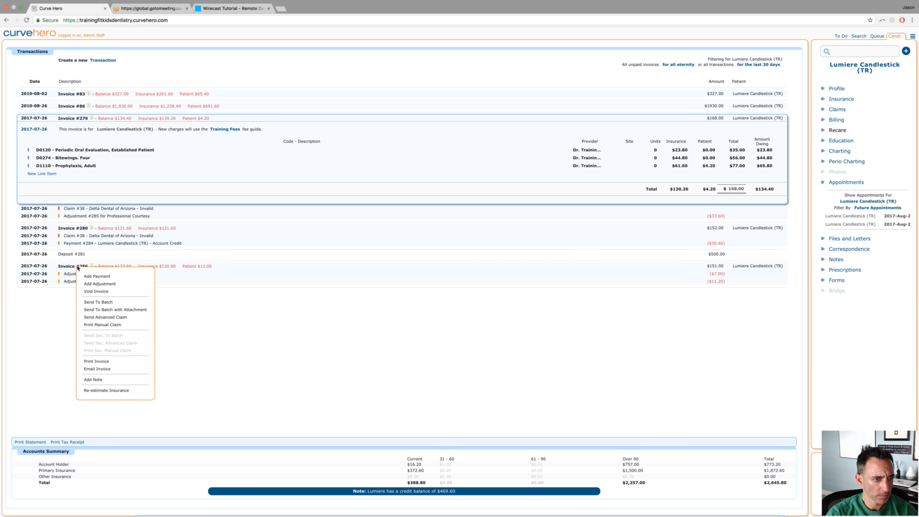
{"action": "left_click", "coordinate": [76, 270]}
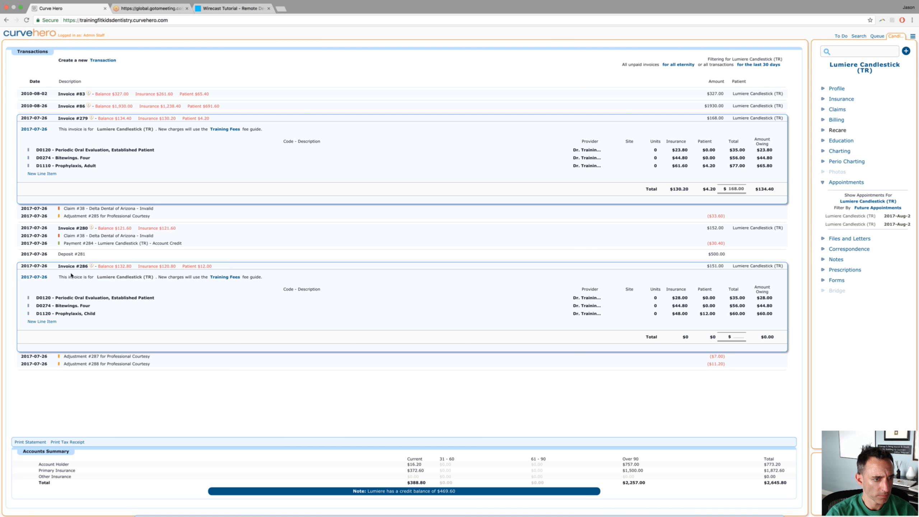
{"action": "right_click", "coordinate": [67, 314]}
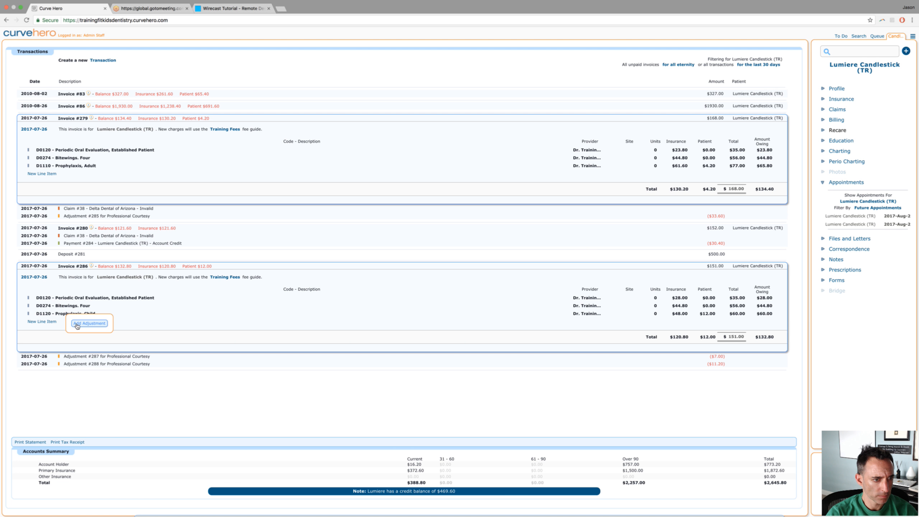
{"action": "left_click", "coordinate": [89, 324]}
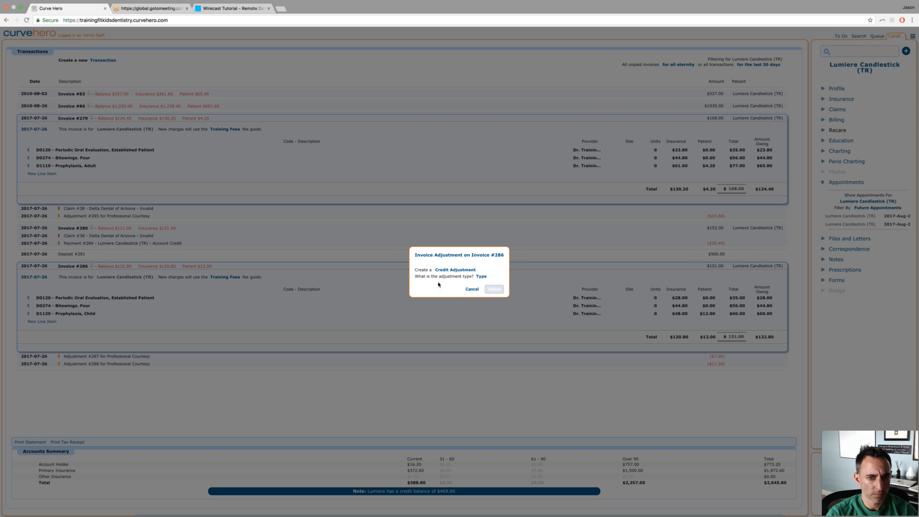
{"action": "left_click", "coordinate": [481, 276]}
{"action": "left_click", "coordinate": [476, 294]}
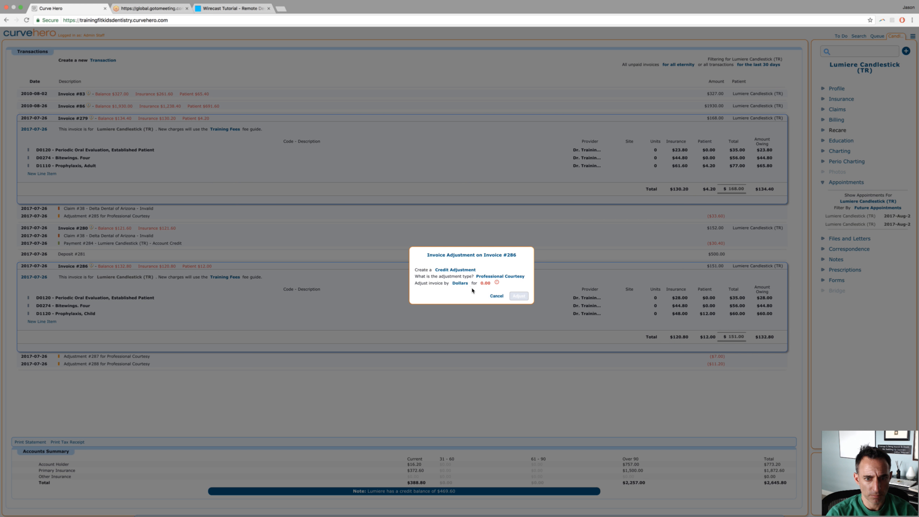
{"action": "left_click", "coordinate": [485, 284]}
{"action": "type", "text": "12"}
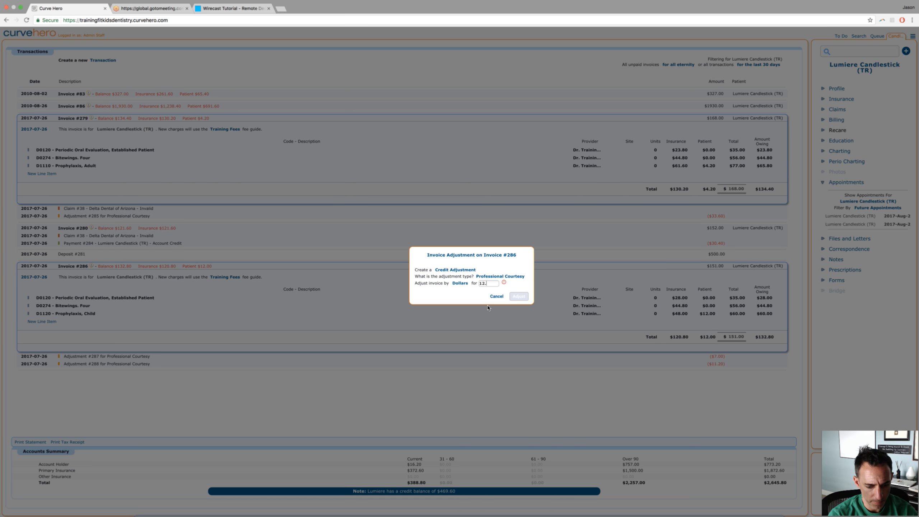
{"action": "type", "text": ".00"}
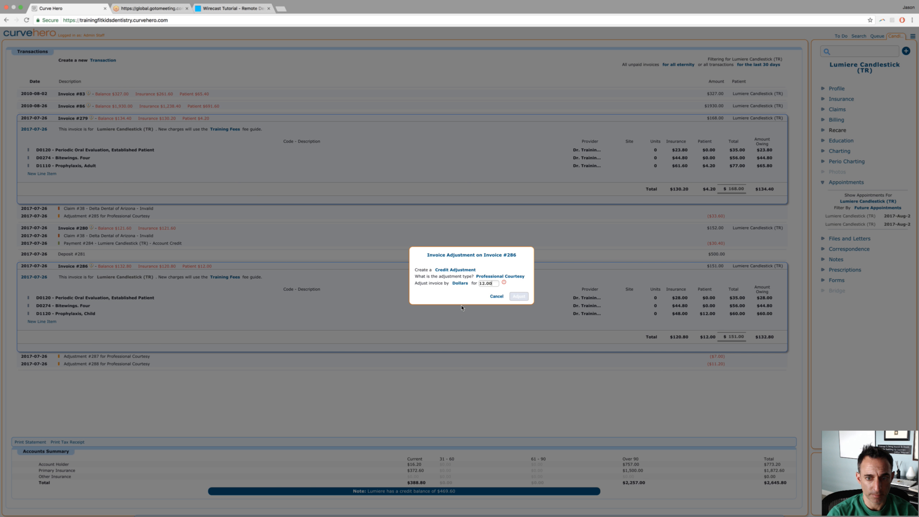
{"action": "key", "text": "Return"}
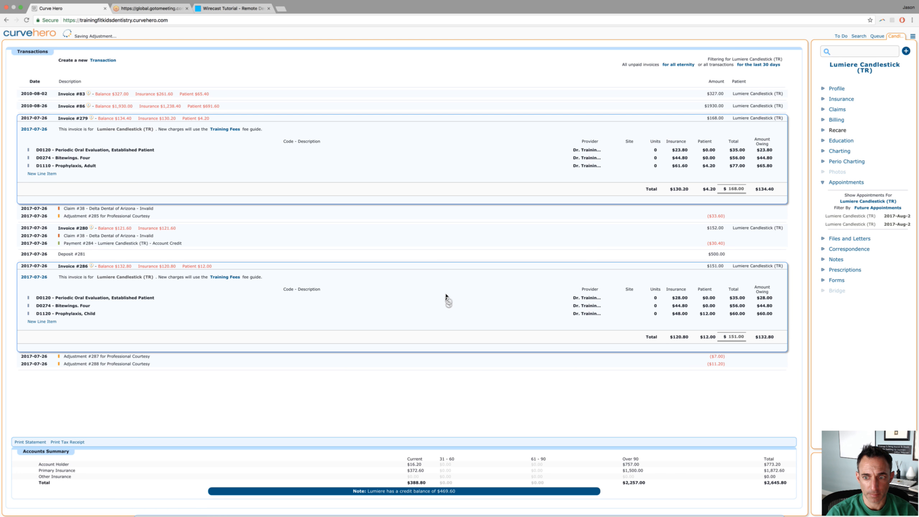
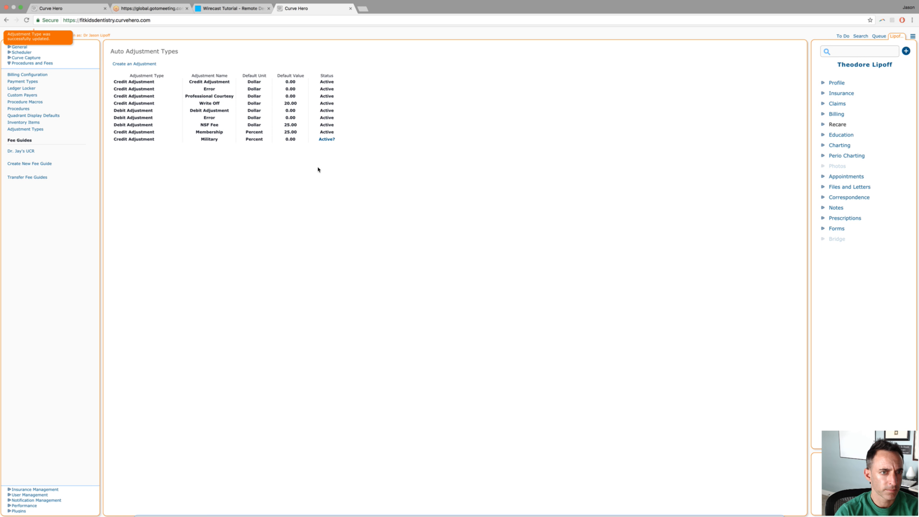
- Set the Military adjustment type's default value to 5.00 and its status to Active
{"action": "left_click", "coordinate": [292, 141]}
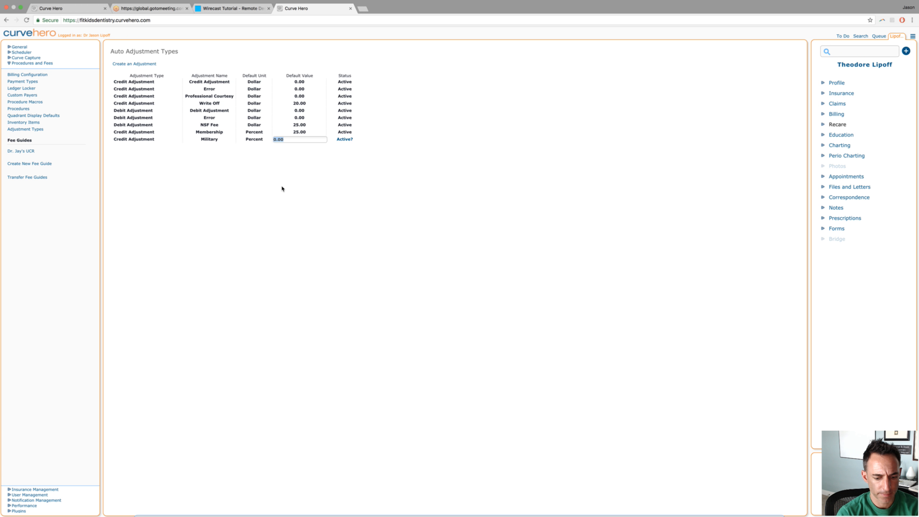
{"action": "type", "text": "5"}
{"action": "key", "text": "Return"}
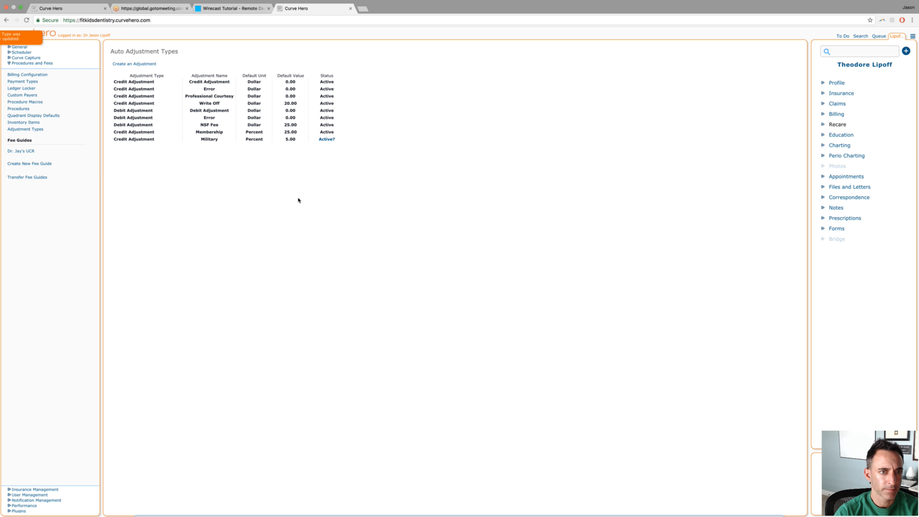
{"action": "left_click", "coordinate": [327, 139]}
{"action": "left_click", "coordinate": [330, 158]}
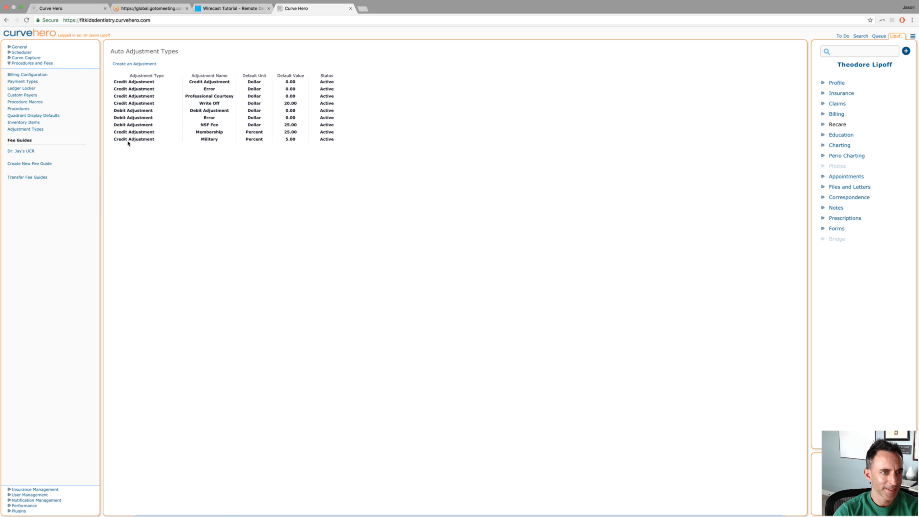
- Create a new Credit Adjustment type named Norton Commons Good Neighbor
{"action": "left_click", "coordinate": [145, 66]}
{"action": "left_click", "coordinate": [120, 147]}
{"action": "left_click", "coordinate": [120, 166]}
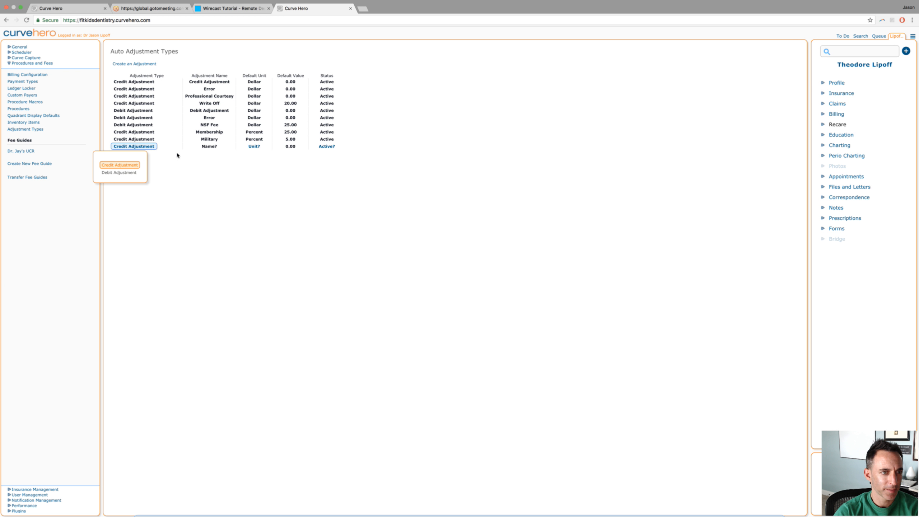
{"action": "left_click", "coordinate": [215, 146]}
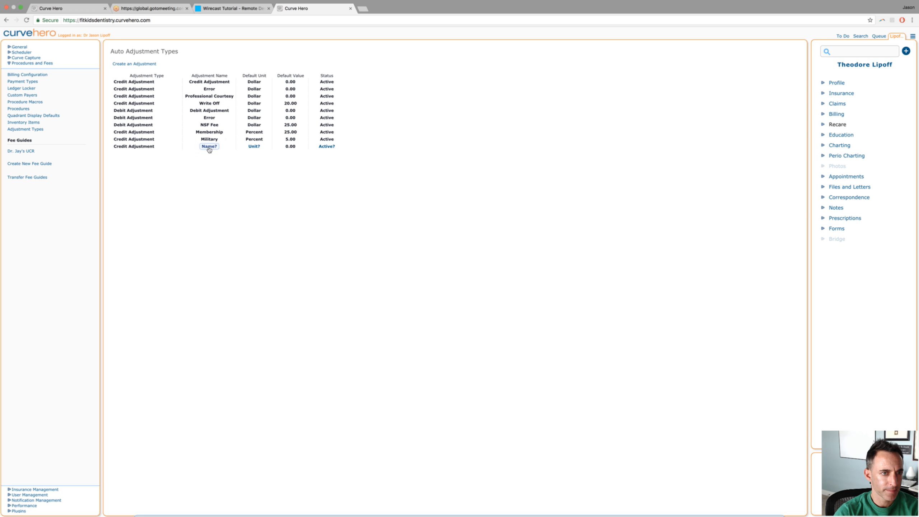
{"action": "type", "text": "Nor"}
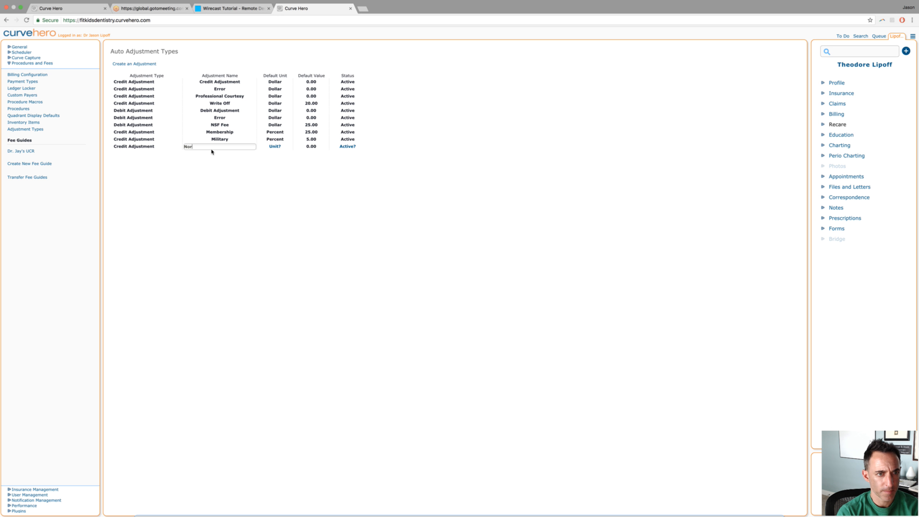
{"action": "type", "text": "ton Commons"}
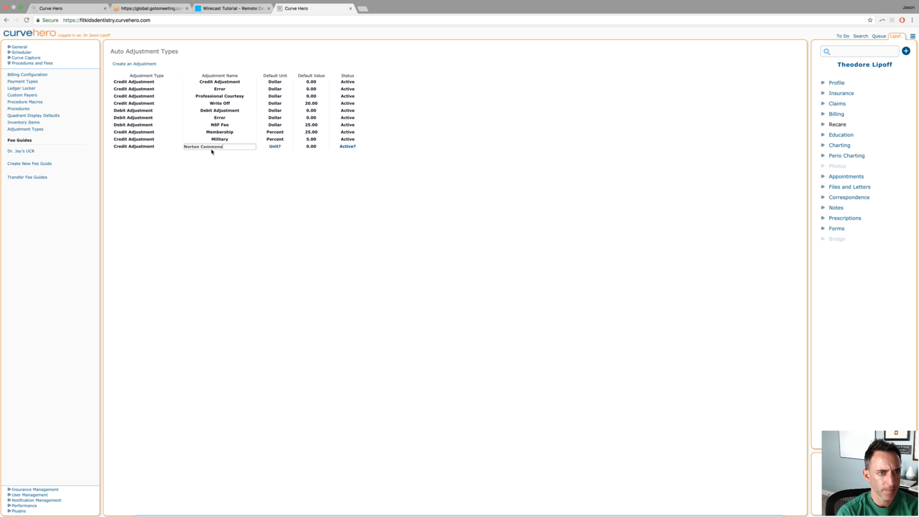
{"action": "type", "text": " Good N"}
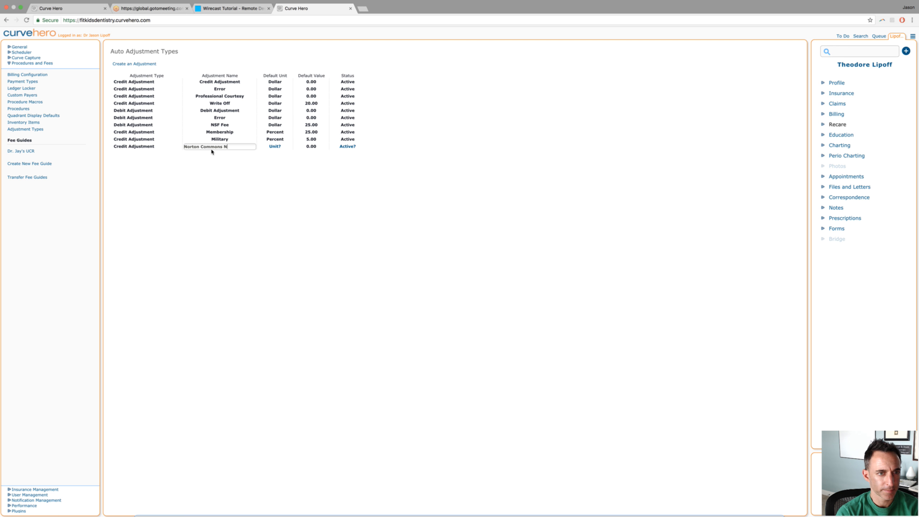
{"action": "type", "text": "ei"}
{"action": "key", "text": "BackSpace"}
{"action": "key", "text": "BackSpace"}
{"action": "key", "text": "BackSpace"}
{"action": "type", "text": "Go"}
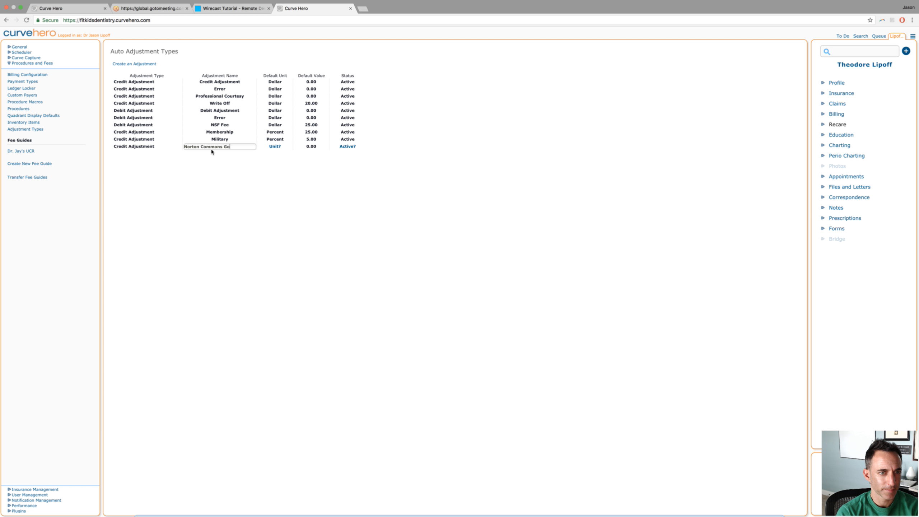
{"action": "type", "text": "od Neighbor"}
{"action": "key", "text": "Return"}
- Set the Norton Commons Good Neighbor adjustment's default unit to Percent, default value to 15.00 and status to Active
{"action": "left_click", "coordinate": [281, 147]}
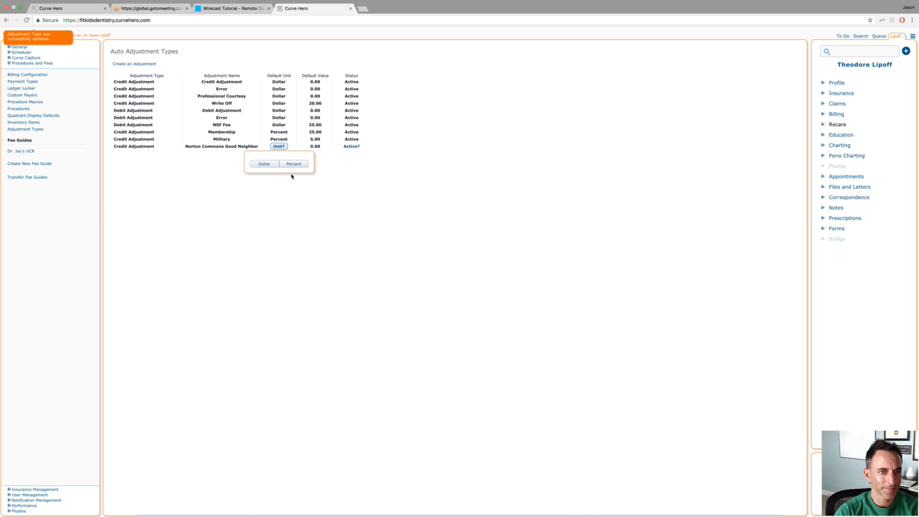
{"action": "left_click", "coordinate": [294, 164]}
{"action": "left_click", "coordinate": [315, 147]}
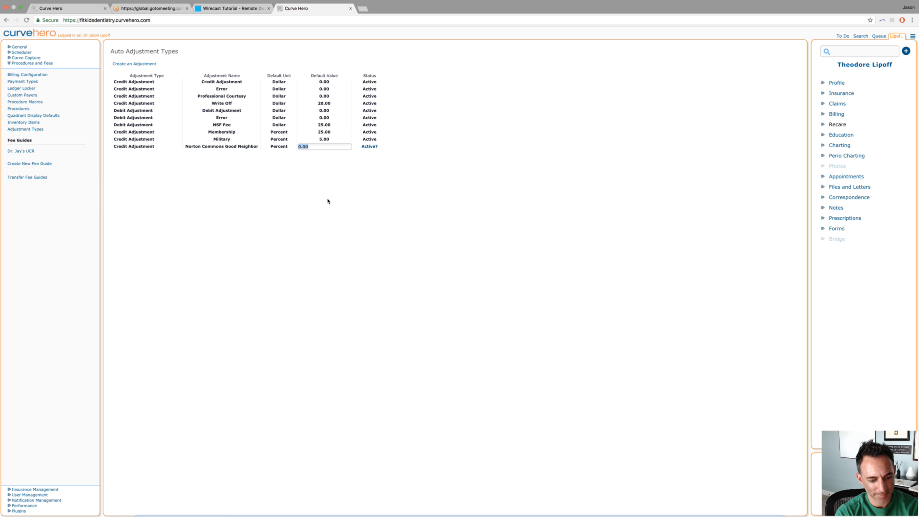
{"action": "type", "text": "15"}
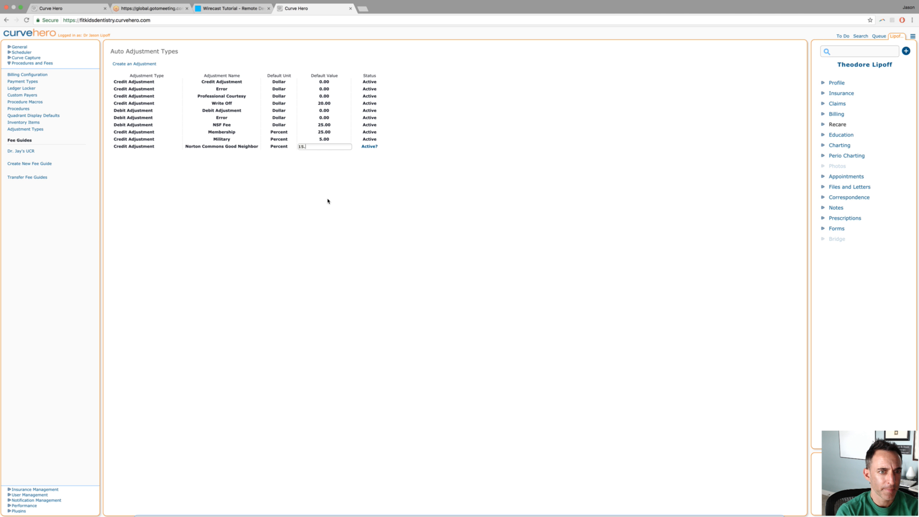
{"action": "key", "text": "Return"}
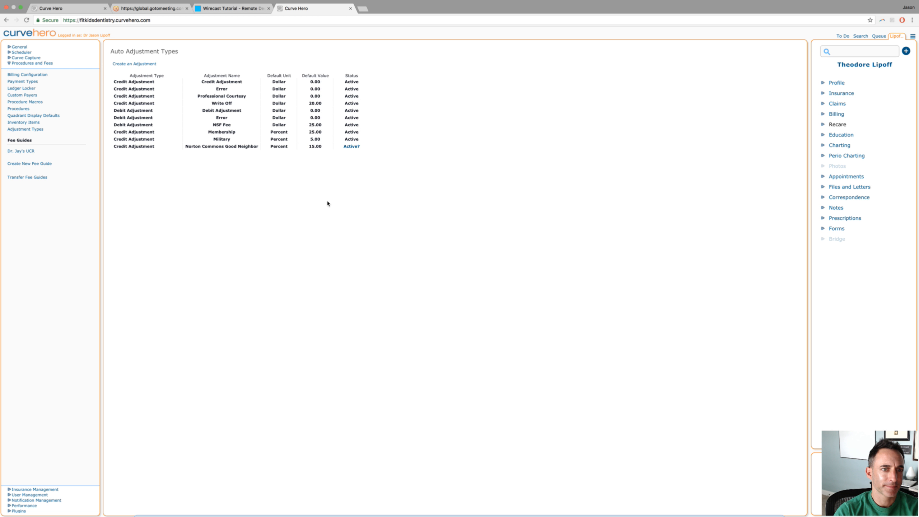
{"action": "left_click", "coordinate": [345, 147]}
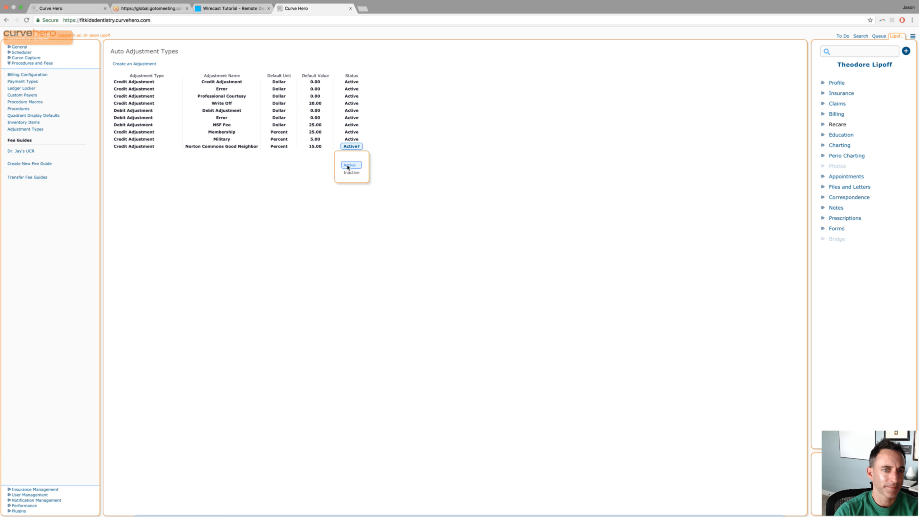
{"action": "left_click", "coordinate": [383, 200]}
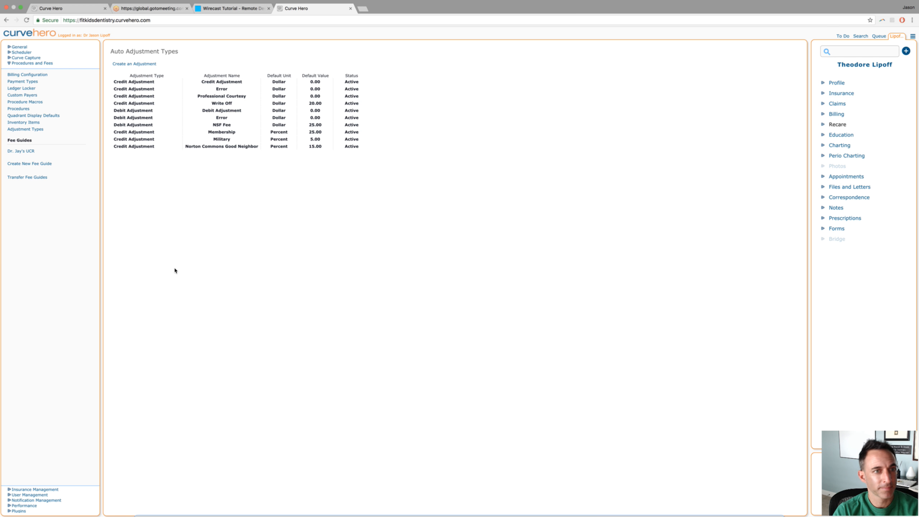
- Create another Credit Adjustment type named Cash Prepay
{"action": "left_click", "coordinate": [132, 63]}
{"action": "left_click", "coordinate": [114, 157]}
{"action": "left_click", "coordinate": [118, 173]}
{"action": "left_click", "coordinate": [221, 154]}
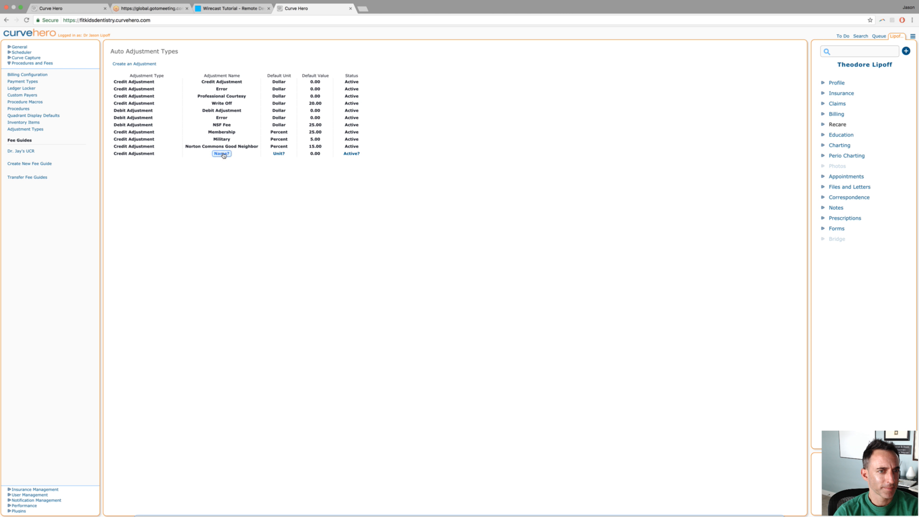
{"action": "type", "text": "Cash"}
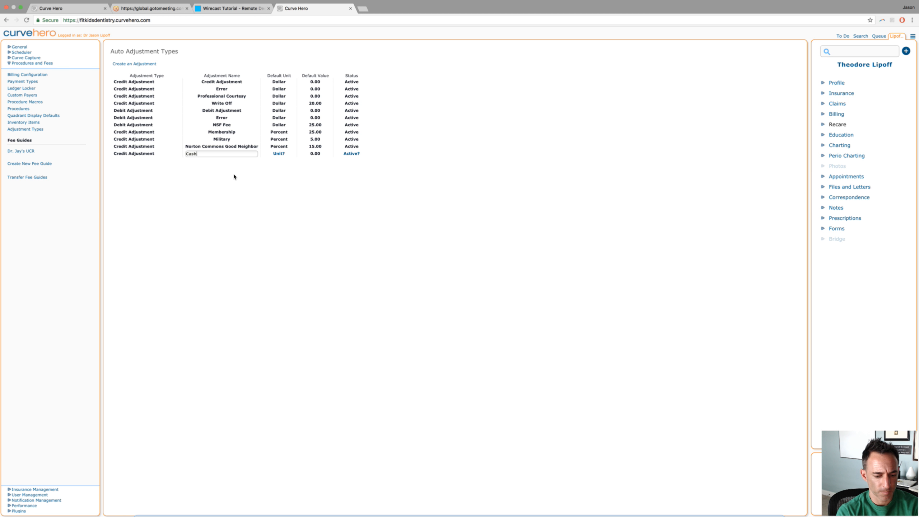
{"action": "type", "text": " Paying Patient P"}
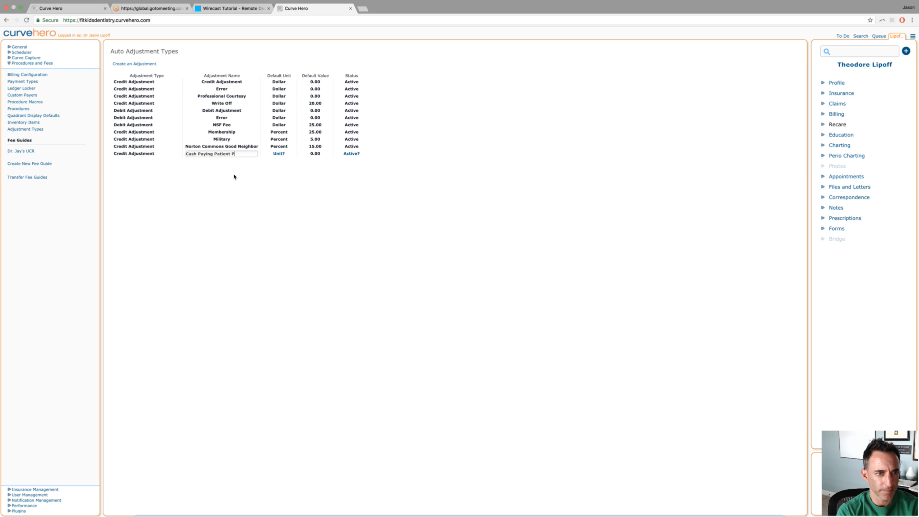
{"action": "key", "text": "BackSpace"}
{"action": "key", "text": "BackSpace"}
{"action": "key", "text": "BackSpace"}
{"action": "key", "text": "BackSpace"}
{"action": "key", "text": "BackSpace"}
{"action": "key", "text": "BackSpace"}
{"action": "key", "text": "BackSpace"}
{"action": "key", "text": "BackSpace"}
{"action": "key", "text": "BackSpace"}
{"action": "key", "text": "BackSpace"}
{"action": "key", "text": "BackSpace"}
{"action": "key", "text": "BackSpace"}
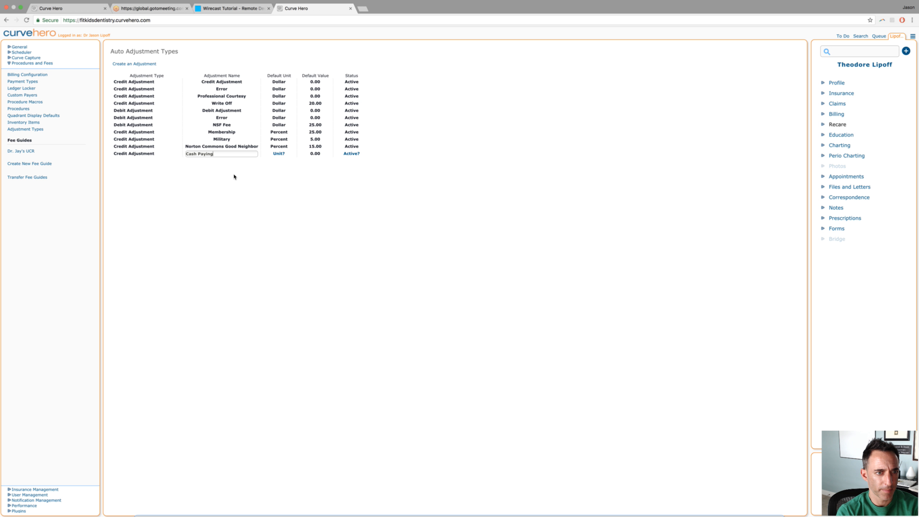
{"action": "type", "text": "h Prepay"}
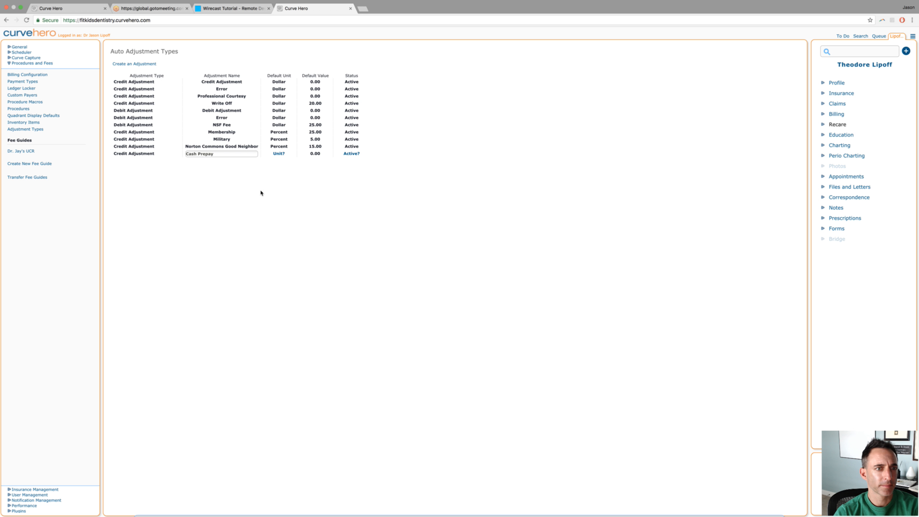
{"action": "key", "text": "Tab"}
- Set the Cash Prepay adjustment's default unit to Percent, default value to 5.00 and status to Active
{"action": "left_click", "coordinate": [280, 153]}
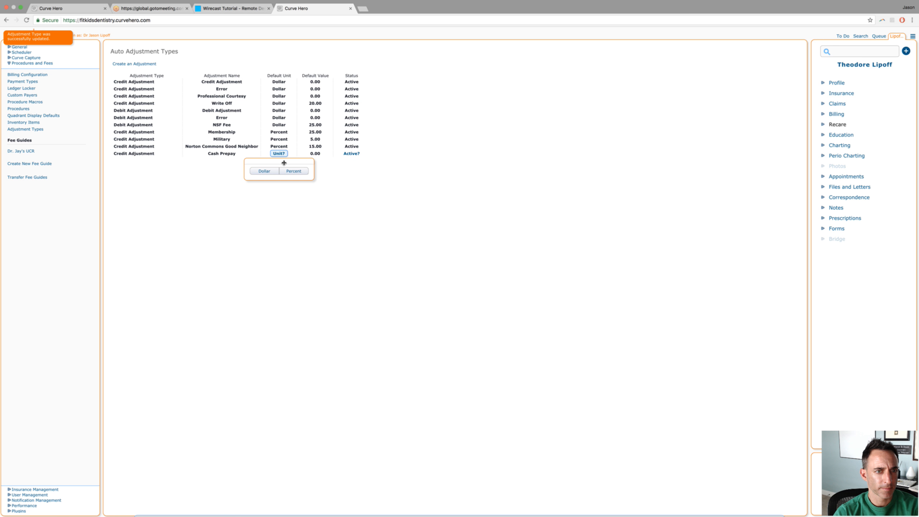
{"action": "left_click", "coordinate": [293, 171]}
{"action": "left_click", "coordinate": [306, 154]}
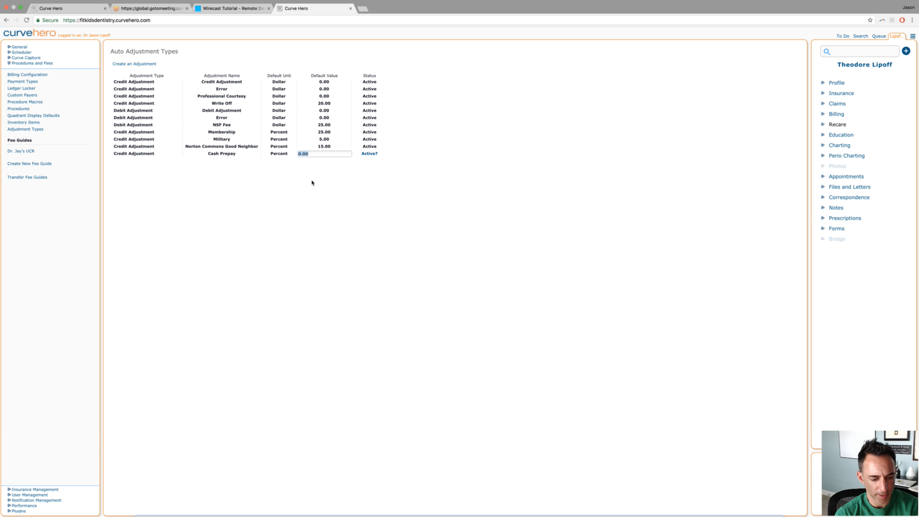
{"action": "type", "text": "1"}
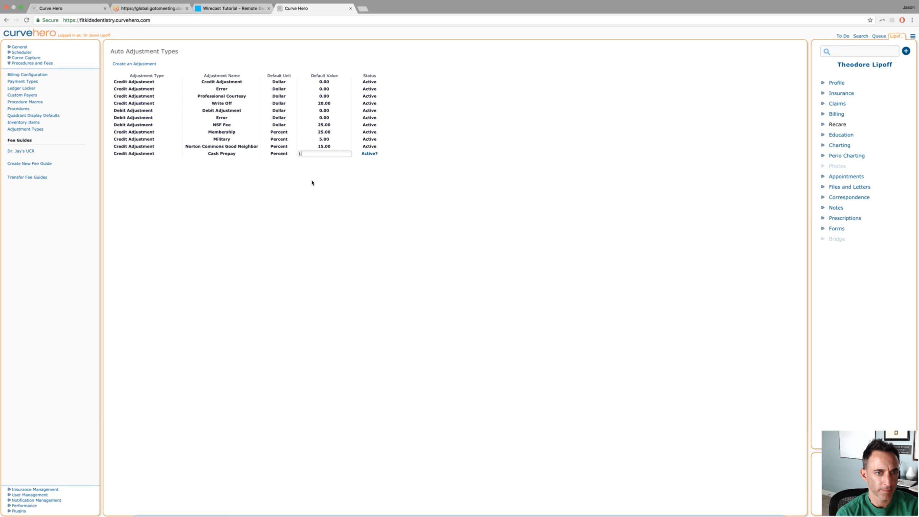
{"action": "type", "text": ".0"}
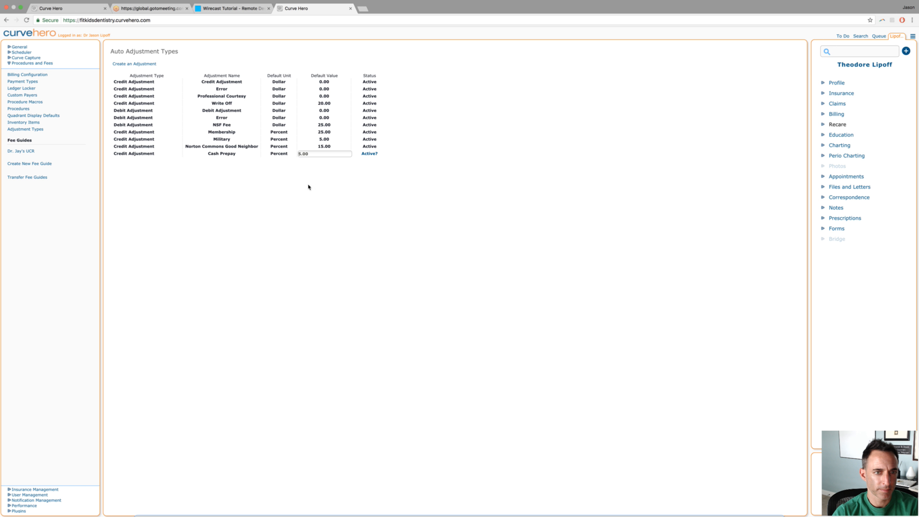
{"action": "key", "text": "Return"}
{"action": "left_click", "coordinate": [351, 155]}
{"action": "left_click", "coordinate": [351, 171]}
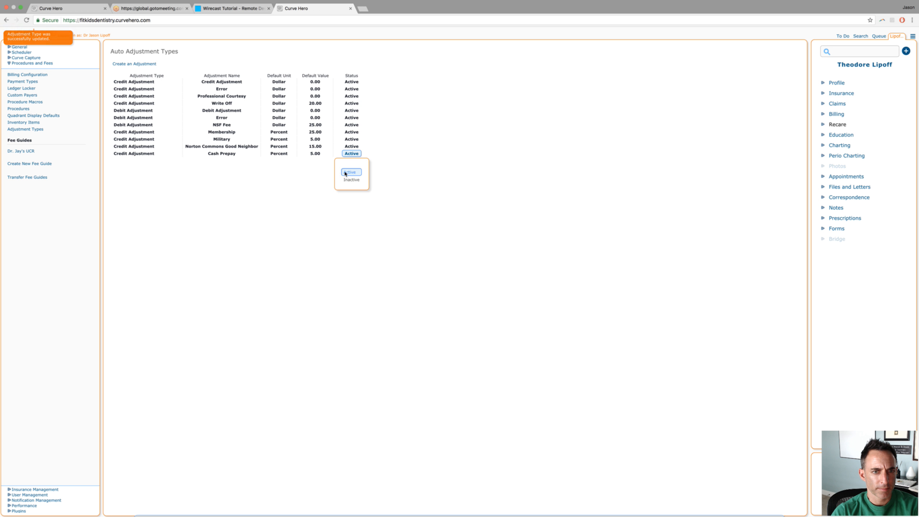
- Set the Norton Commons Good Neighbor adjustment's default value to 10.00
{"action": "left_click", "coordinate": [315, 147]}
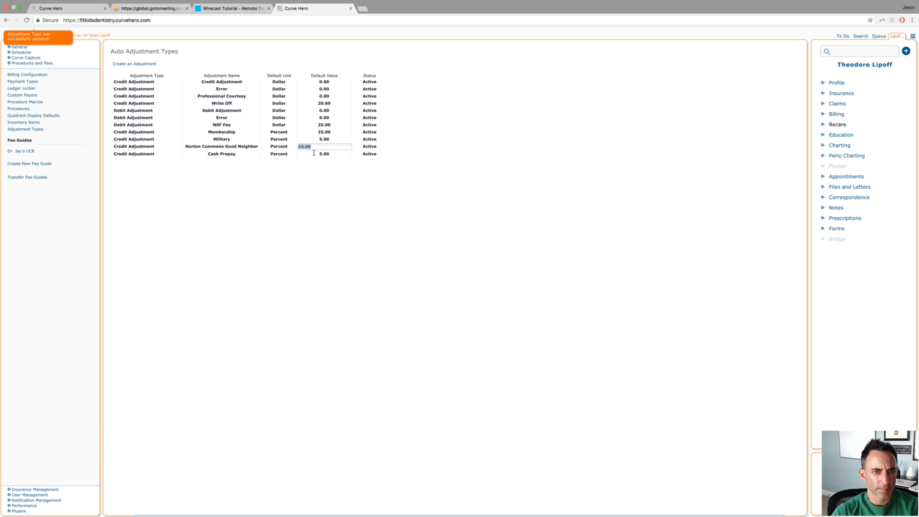
{"action": "left_click", "coordinate": [303, 149]}
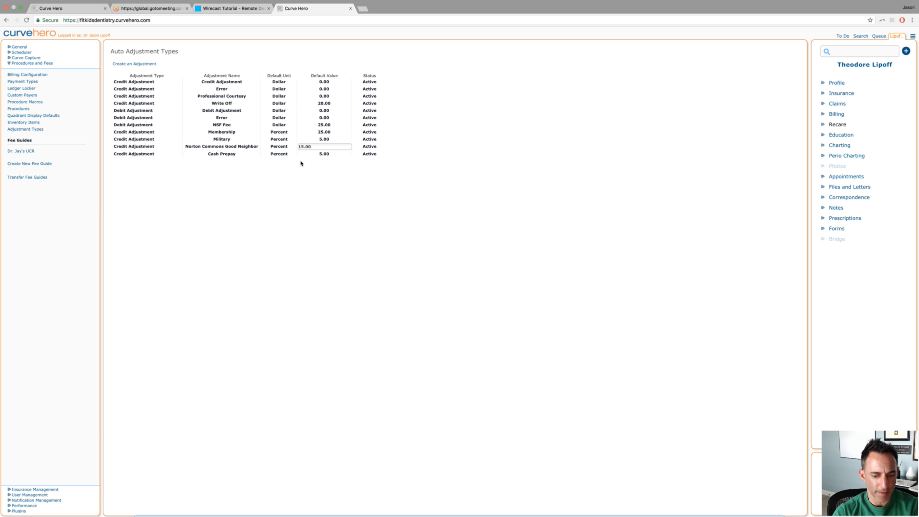
{"action": "key", "text": "BackSpace"}
{"action": "type", "text": "0"}
{"action": "key", "text": "Return"}
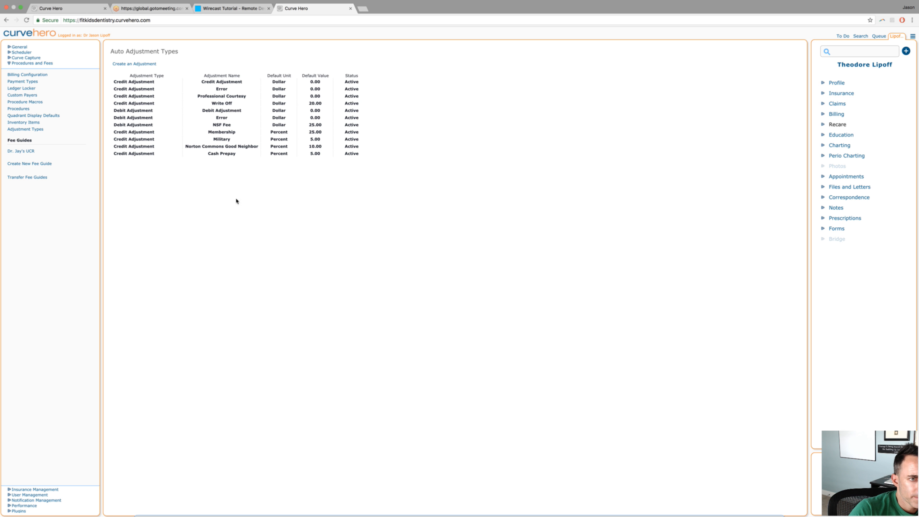
- Create a new Debit Adjustment type named Sales Tax
{"action": "left_click", "coordinate": [218, 114]}
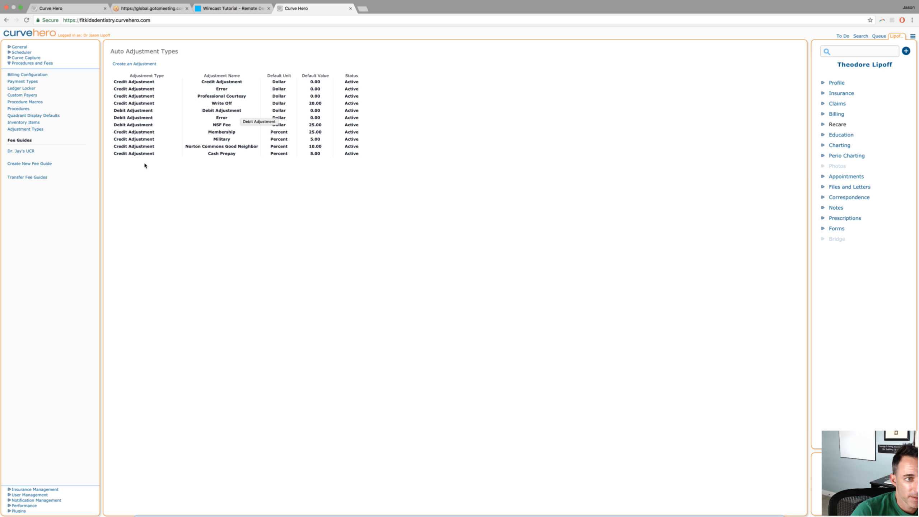
{"action": "left_click", "coordinate": [133, 64]}
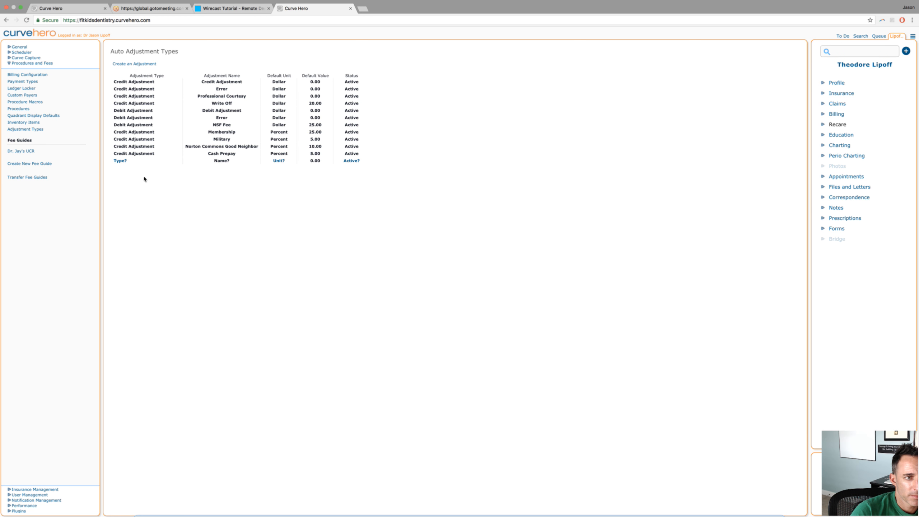
{"action": "left_click", "coordinate": [120, 161]}
{"action": "left_click", "coordinate": [118, 187]}
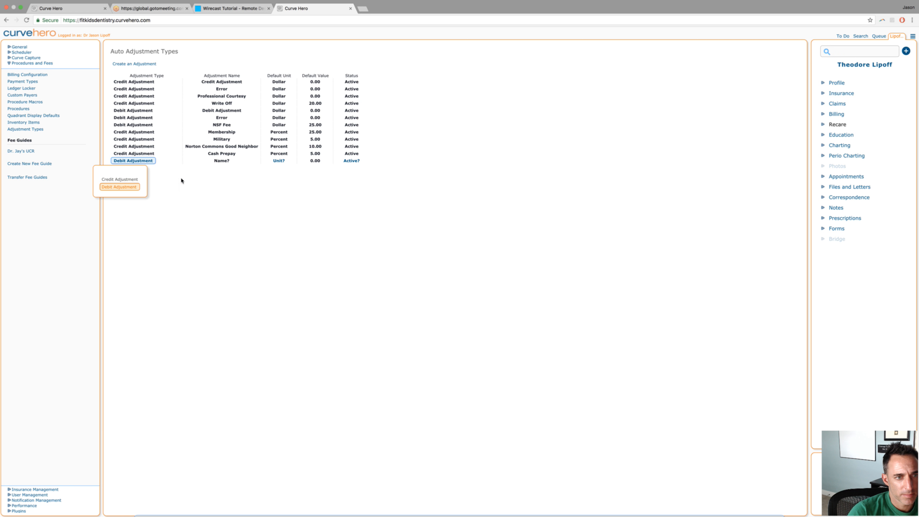
{"action": "left_click", "coordinate": [221, 162]}
{"action": "type", "text": "Sale"}
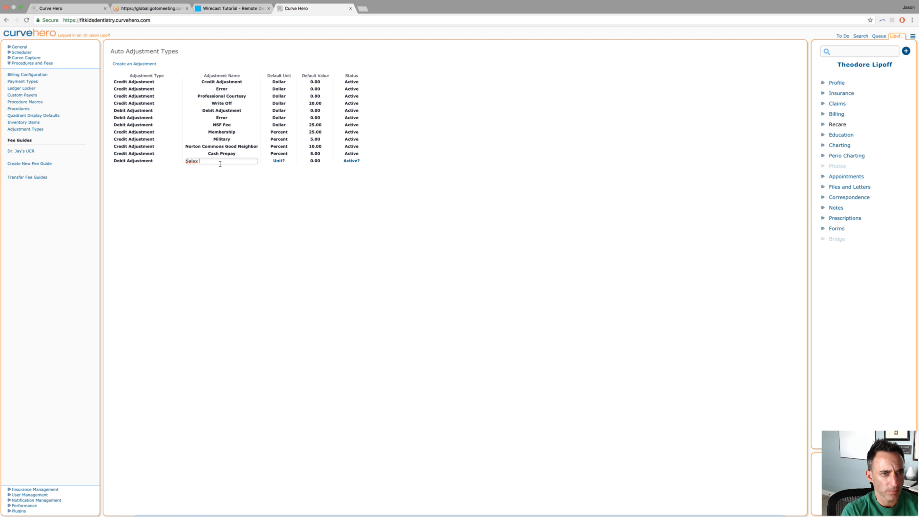
{"action": "type", "text": "s Ta"}
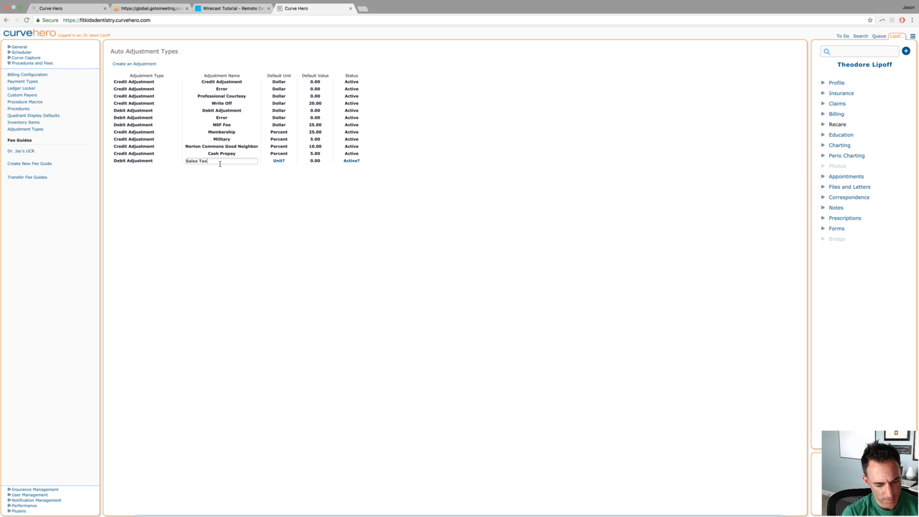
{"action": "left_click", "coordinate": [222, 176]}
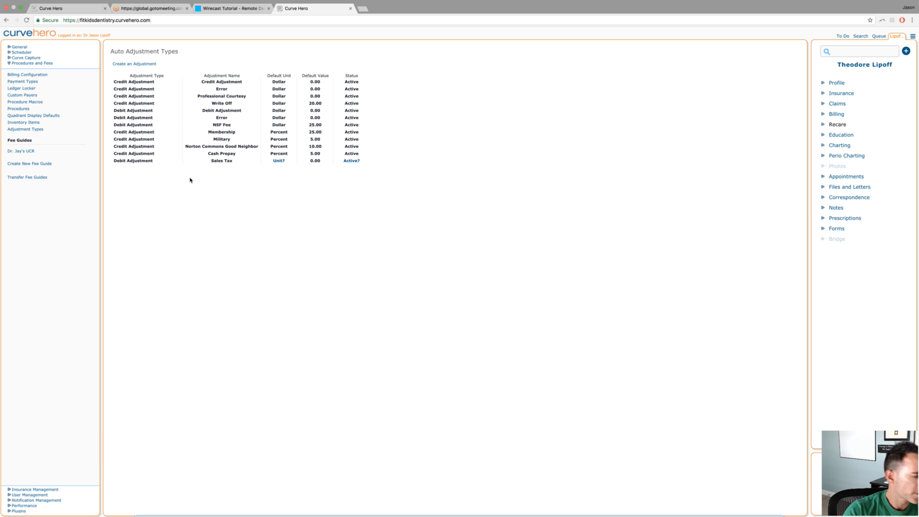
- Set the Sales Tax adjustment's default unit to Percent, default value to 6.00 and status to Active
{"action": "left_click", "coordinate": [279, 161]}
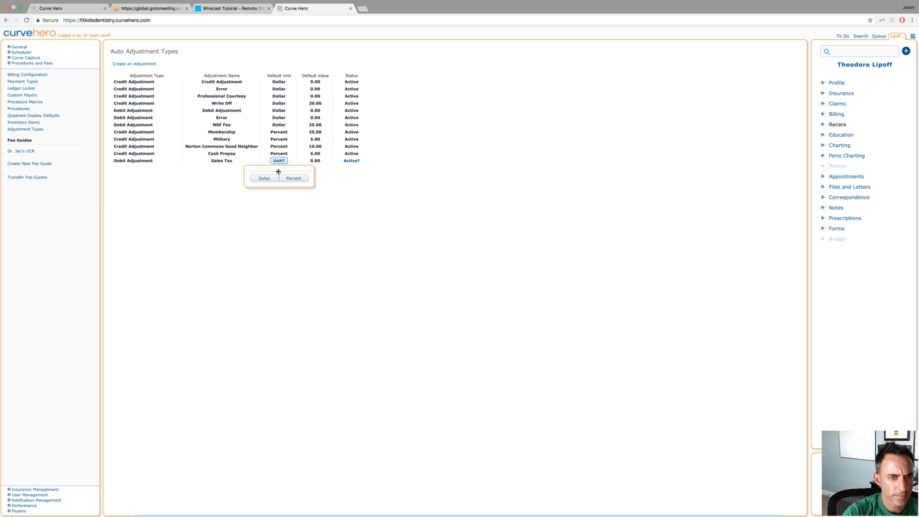
{"action": "left_click", "coordinate": [298, 179]}
{"action": "left_click", "coordinate": [312, 162]}
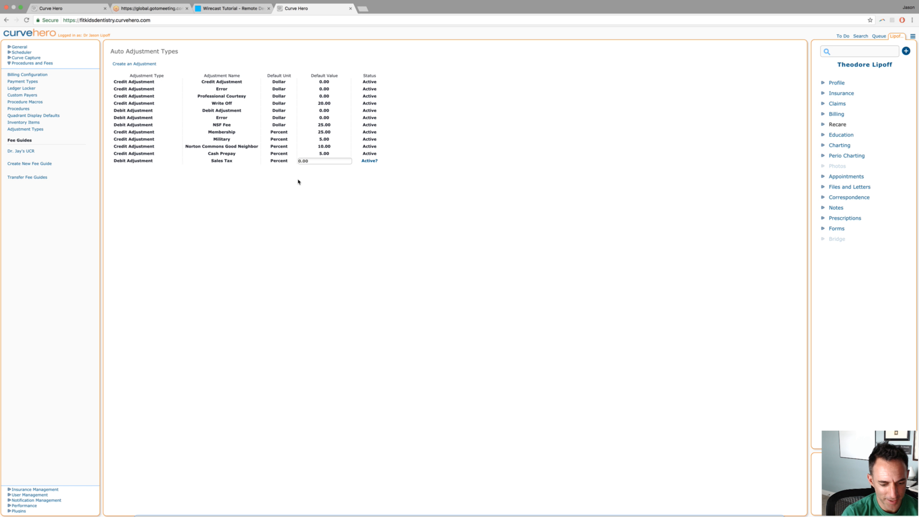
{"action": "type", "text": "6"}
{"action": "left_click", "coordinate": [310, 206]}
{"action": "left_click", "coordinate": [351, 162]}
{"action": "left_click", "coordinate": [345, 179]}
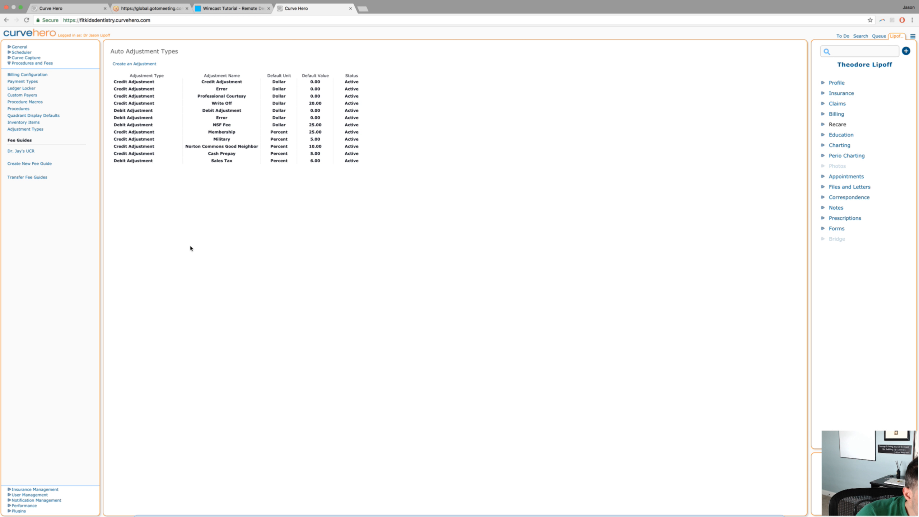
- Create another Debit Adjustment type named Missed Appointment Fee
{"action": "left_click", "coordinate": [125, 64]}
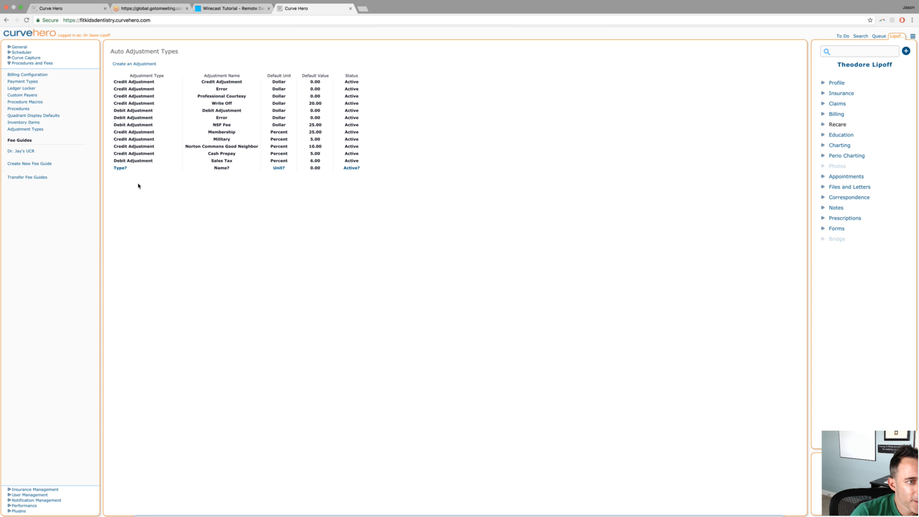
{"action": "left_click", "coordinate": [120, 168]}
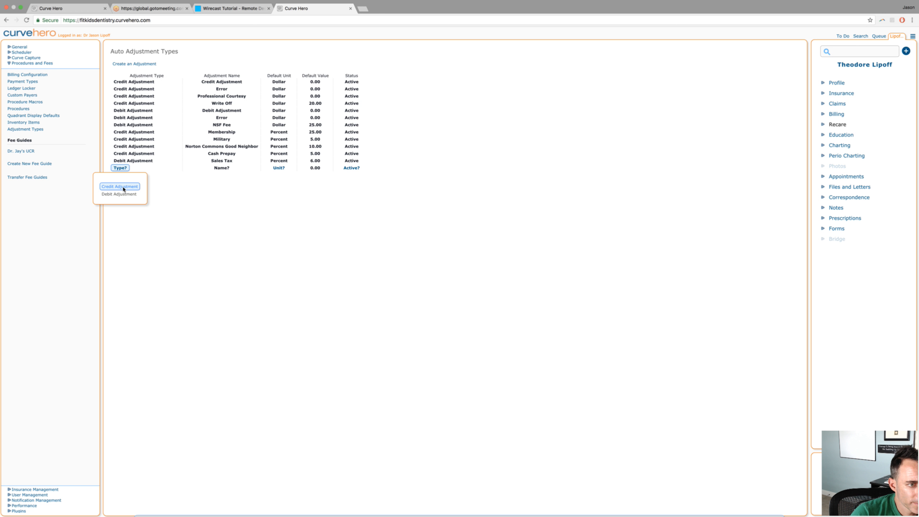
{"action": "left_click", "coordinate": [119, 194]}
{"action": "left_click", "coordinate": [221, 168]}
{"action": "key", "text": "super+a"}
{"action": "type", "text": "Missed Appointmen"}
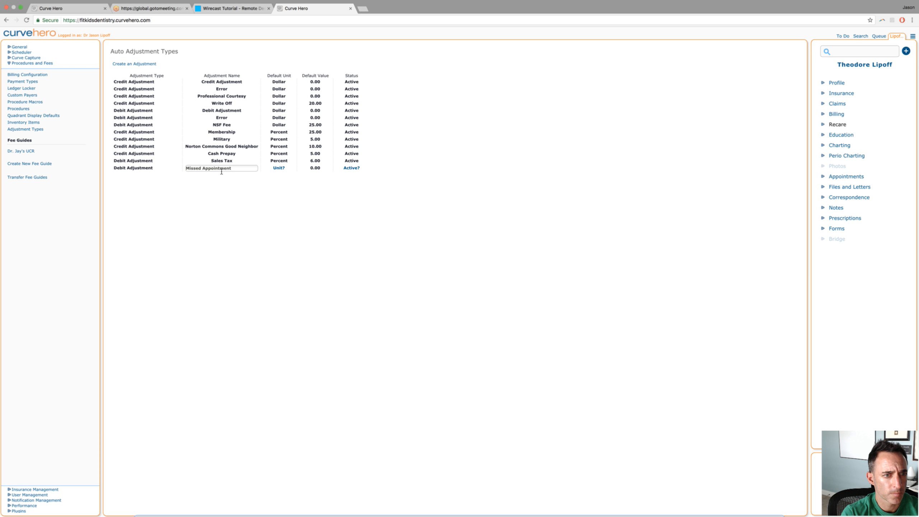
{"action": "type", "text": "t FEE"}
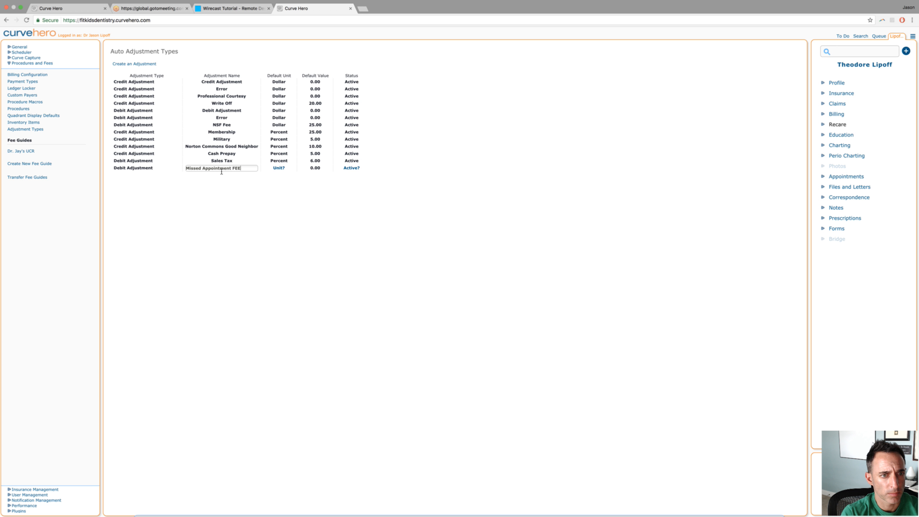
{"action": "key", "text": "Return"}
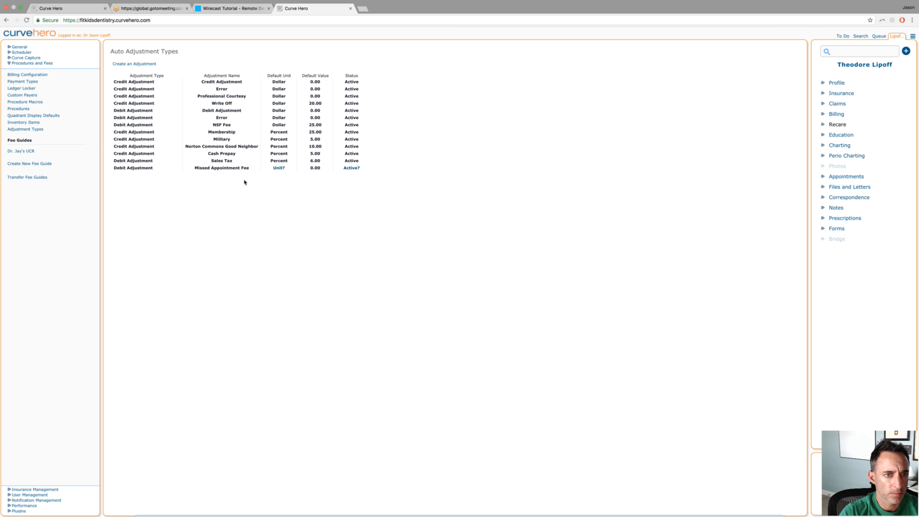
- Set the Missed Appointment Fee's default unit to Dollar, default value to 50.00 and status to Active
{"action": "left_click", "coordinate": [278, 168]}
{"action": "left_click", "coordinate": [264, 186]}
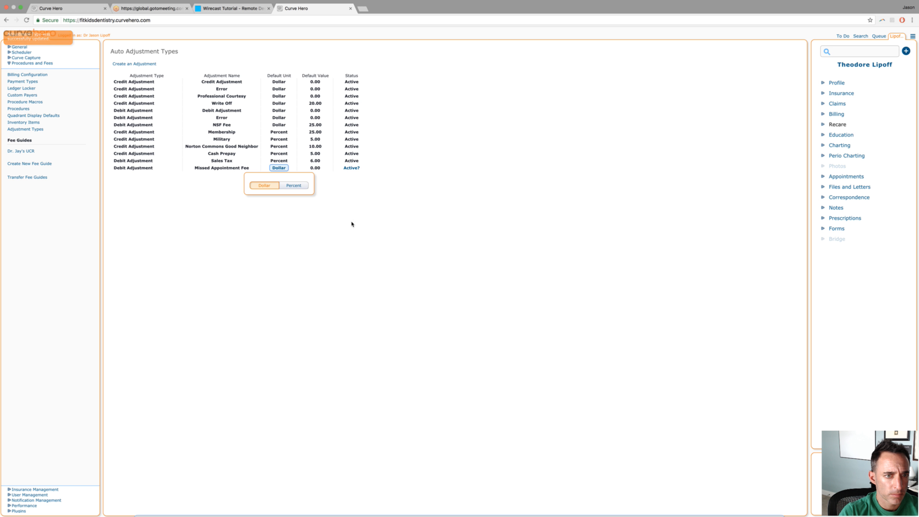
{"action": "left_click", "coordinate": [315, 168]}
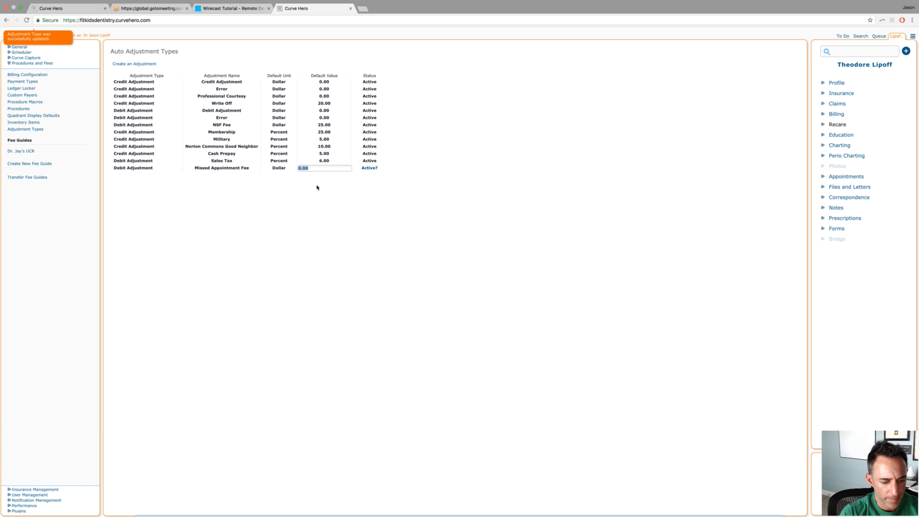
{"action": "type", "text": "50.000"}
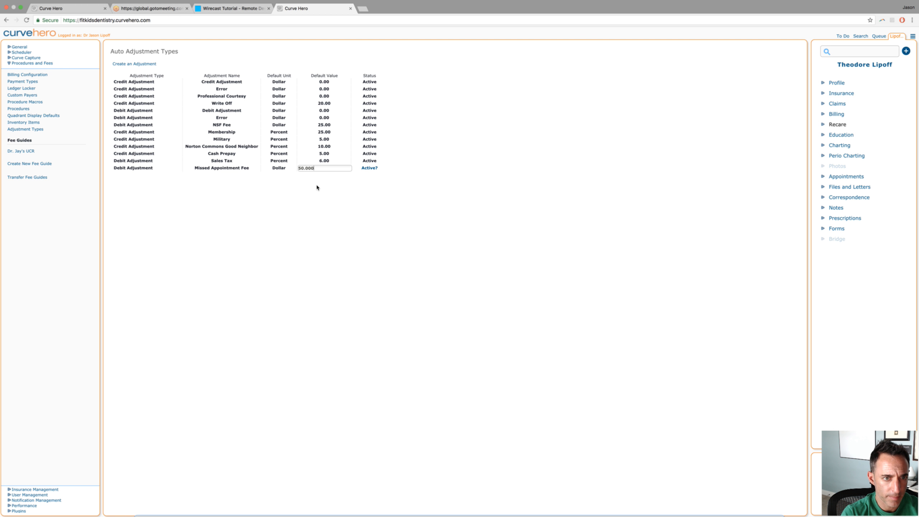
{"action": "left_click", "coordinate": [370, 167]}
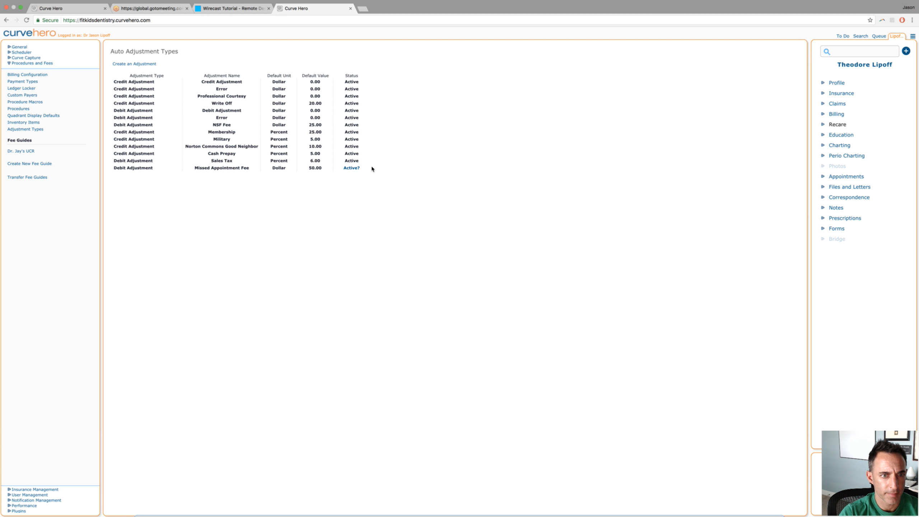
{"action": "left_click", "coordinate": [351, 168]}
{"action": "left_click", "coordinate": [348, 187]}
{"action": "left_click", "coordinate": [269, 234]}
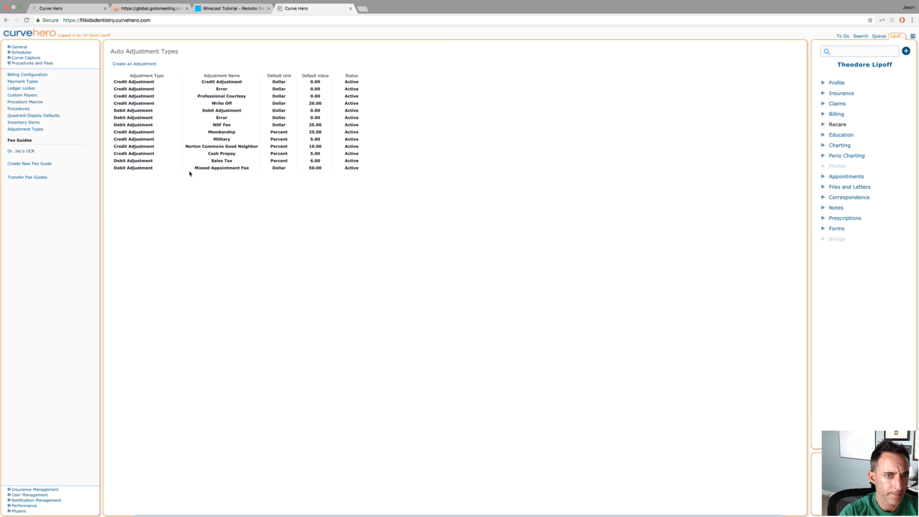
- Create a new Credit Adjustment type named Medicaid Write-off
{"action": "left_click", "coordinate": [123, 66]}
{"action": "left_click", "coordinate": [121, 176]}
{"action": "left_click", "coordinate": [121, 194]}
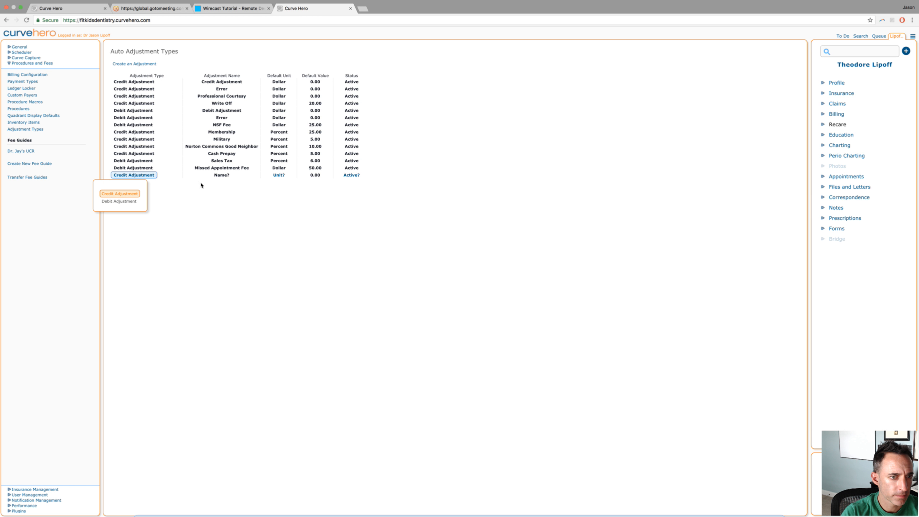
{"action": "left_click", "coordinate": [221, 175]}
{"action": "type", "text": "Medicaid Write-off"}
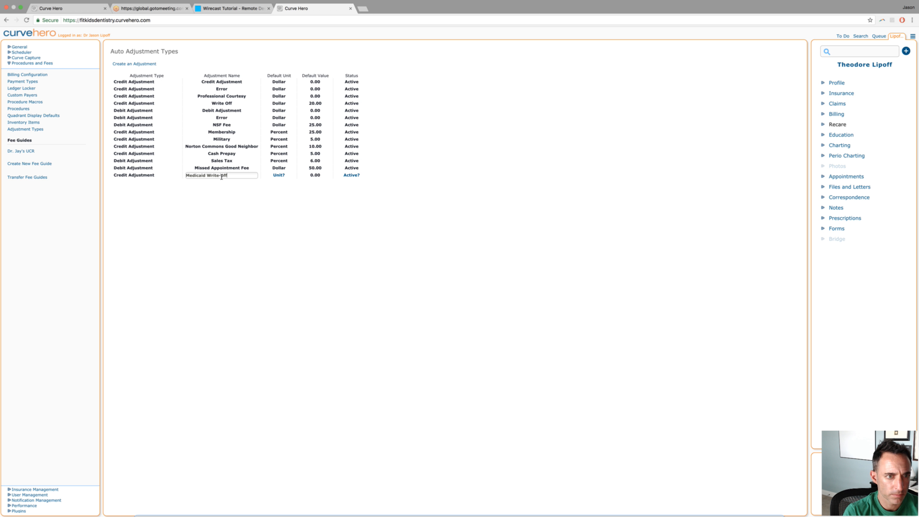
- Set the Medicaid Write-off adjustment's default unit to Dollar and its status to Active
{"action": "left_click", "coordinate": [279, 176]}
{"action": "left_click", "coordinate": [267, 194]}
{"action": "left_click", "coordinate": [351, 176]}
{"action": "left_click", "coordinate": [350, 194]}
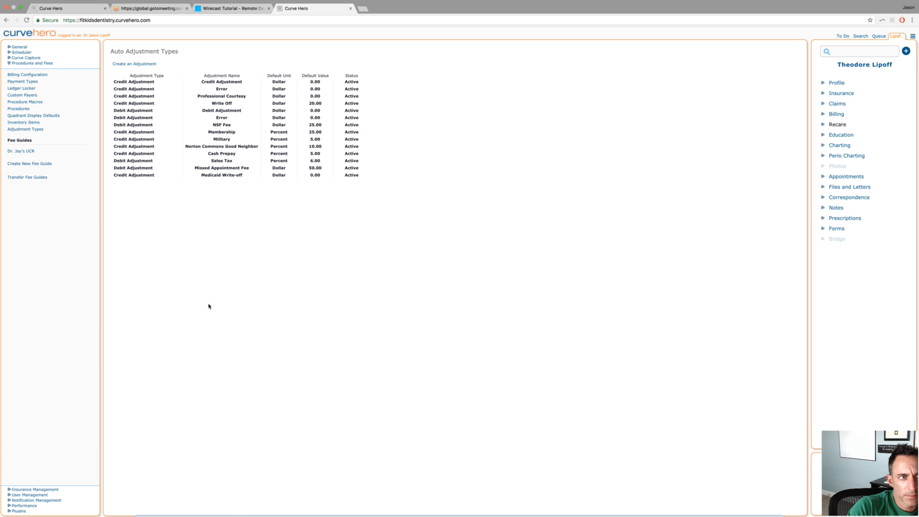
- Add a new inventory item for the practice and name it Catalyn Chewable
{"action": "left_click", "coordinate": [23, 122]}
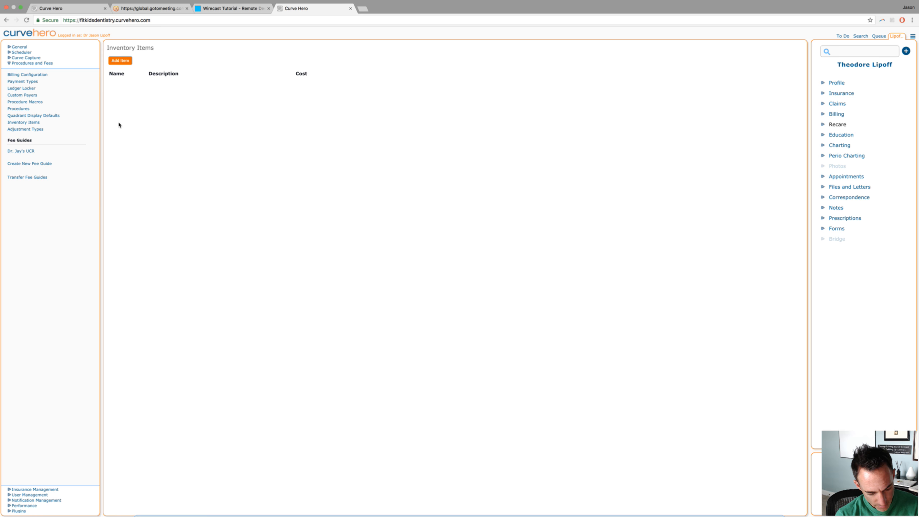
{"action": "left_click", "coordinate": [120, 60]}
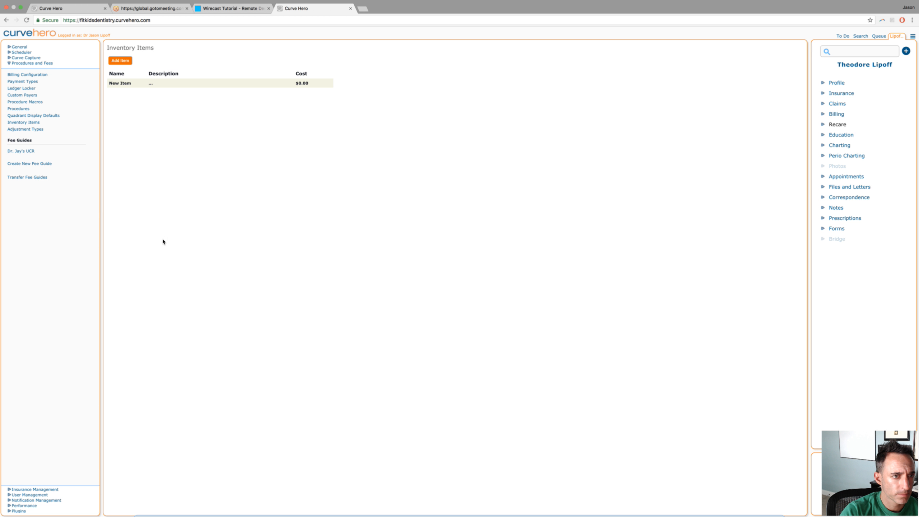
{"action": "left_click", "coordinate": [118, 85]}
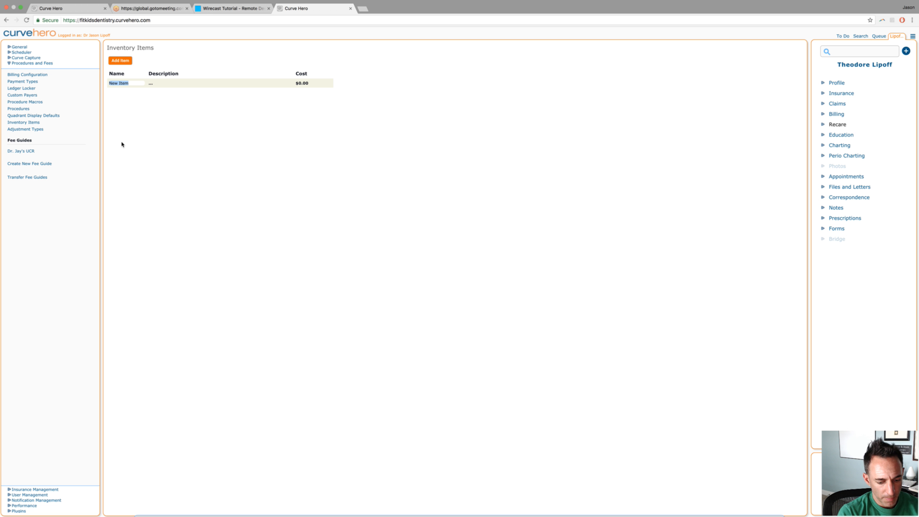
{"action": "type", "text": "Phil"}
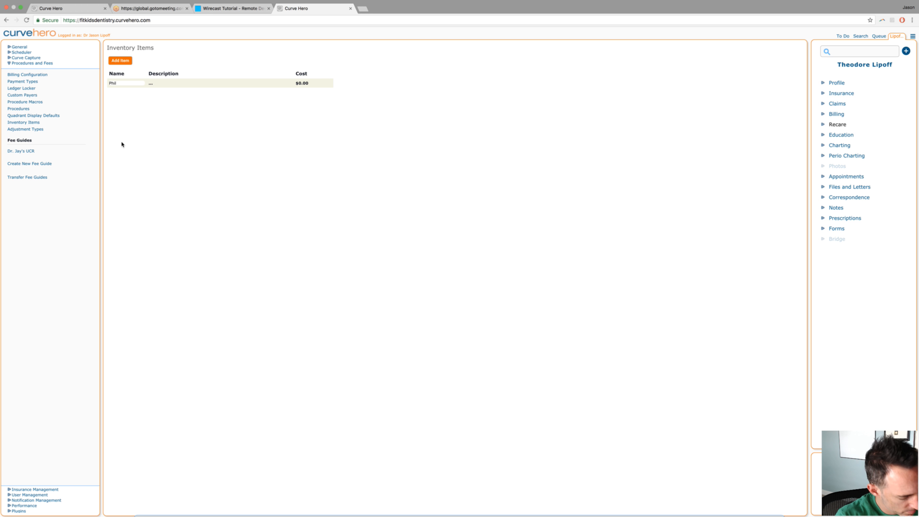
{"action": "key", "text": "BackSpace"}
{"action": "key", "text": "BackSpace"}
{"action": "key", "text": "BackSpace"}
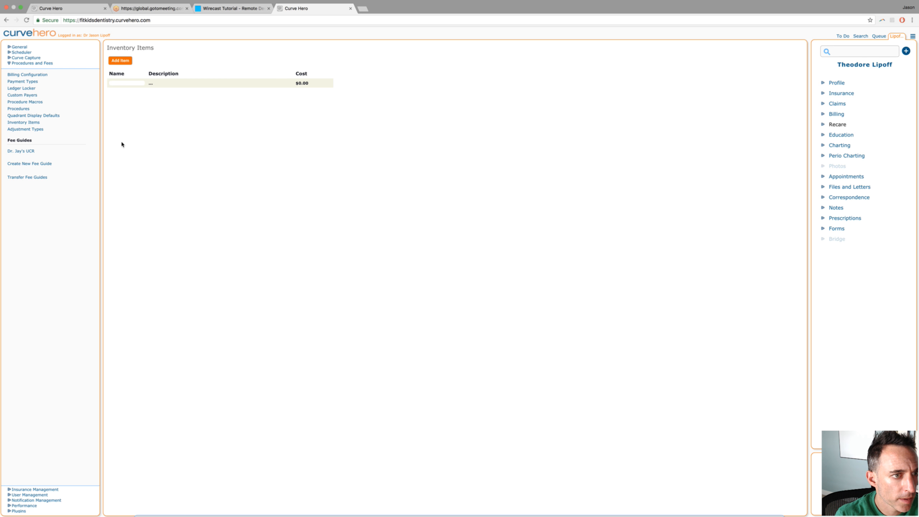
{"action": "type", "text": "Catalyn Che"}
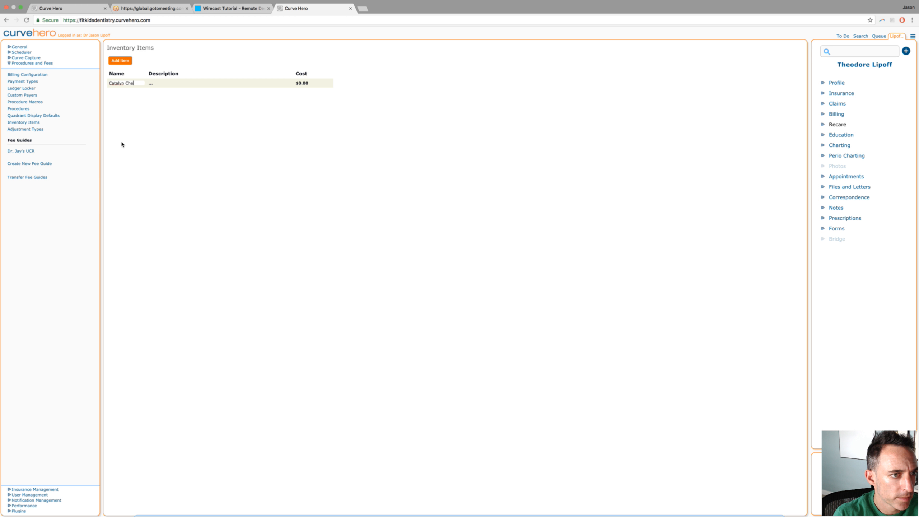
{"action": "type", "text": "wable"}
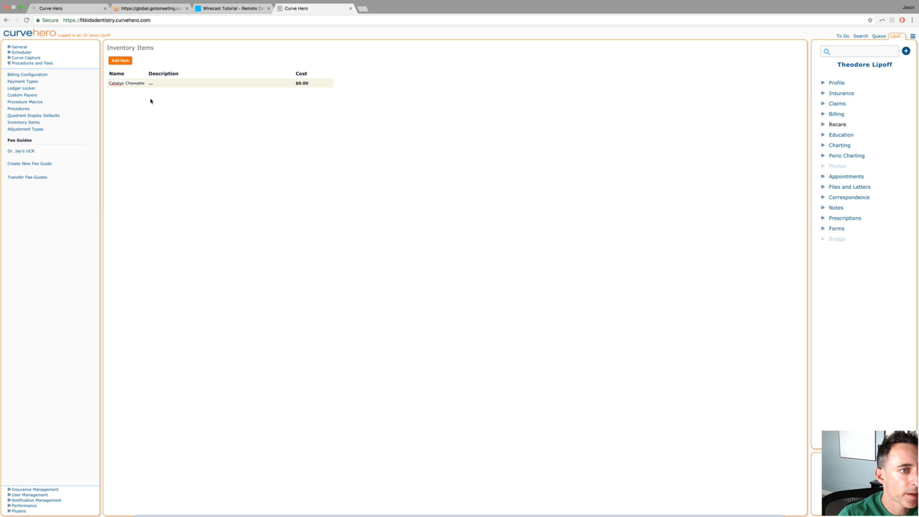
- Enter "#2165 Multi-vitamin chewable (Standard Process)" as the Catalyn Chewable item's description
{"action": "left_click", "coordinate": [155, 84]}
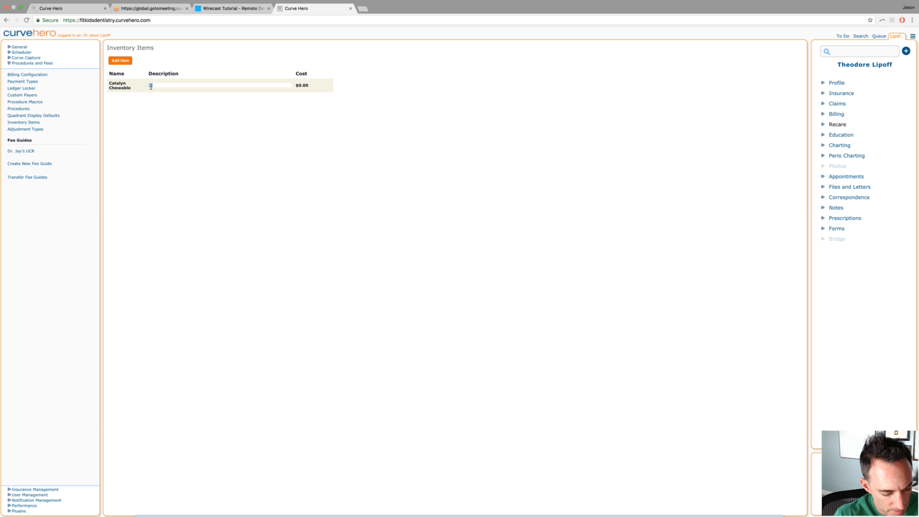
{"action": "type", "text": "65"}
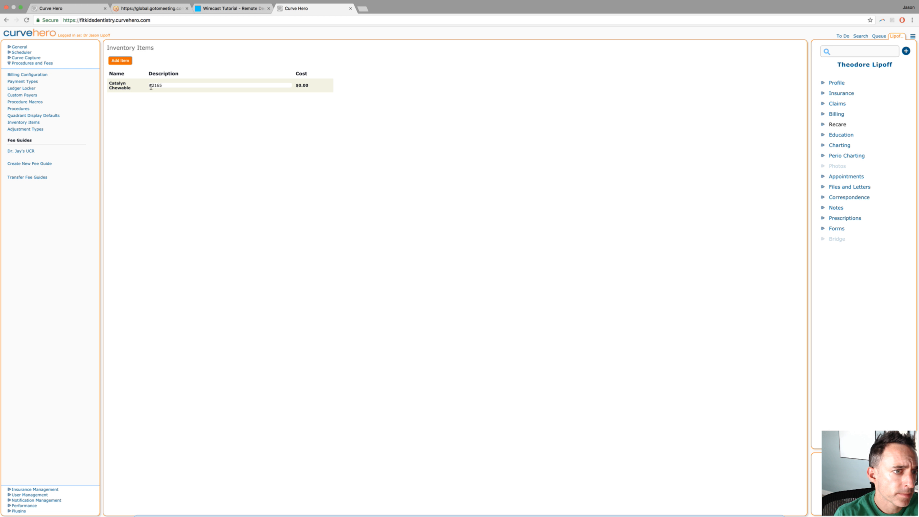
{"action": "type", "text": " C"}
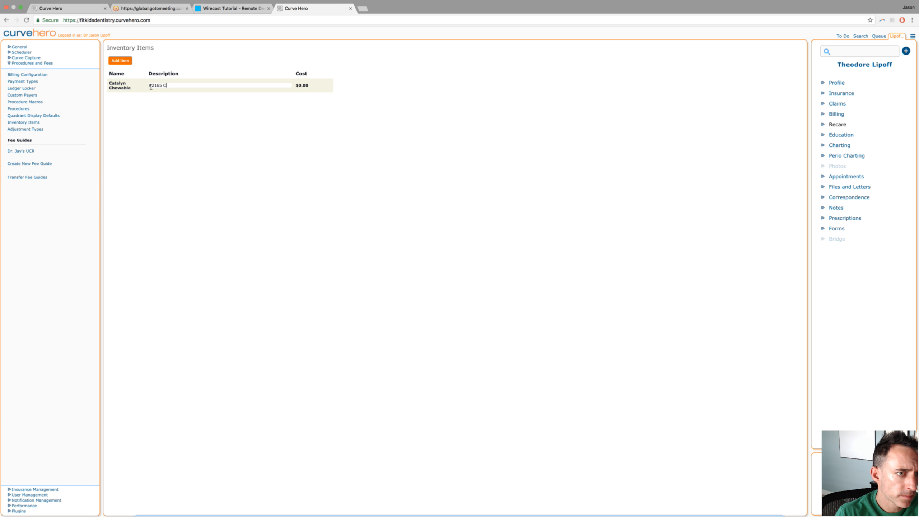
{"action": "type", "text": "hMulti"}
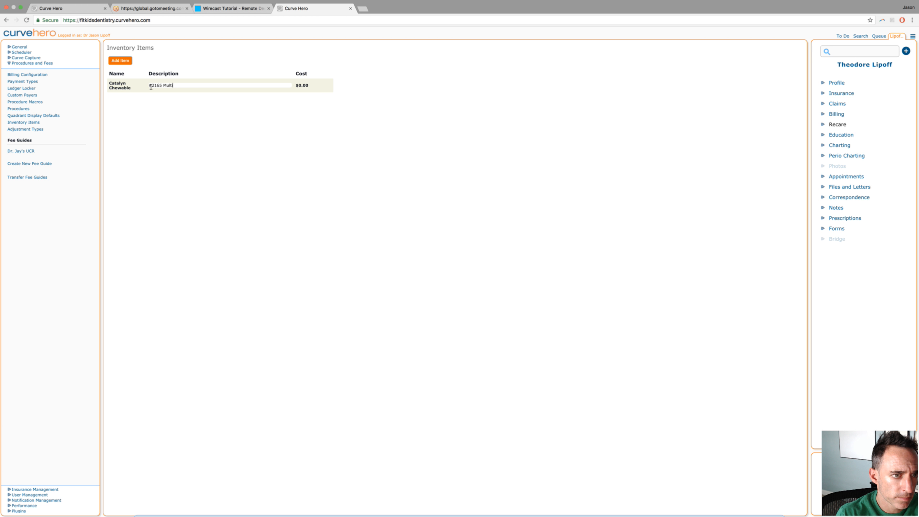
{"action": "type", "text": "-vim"}
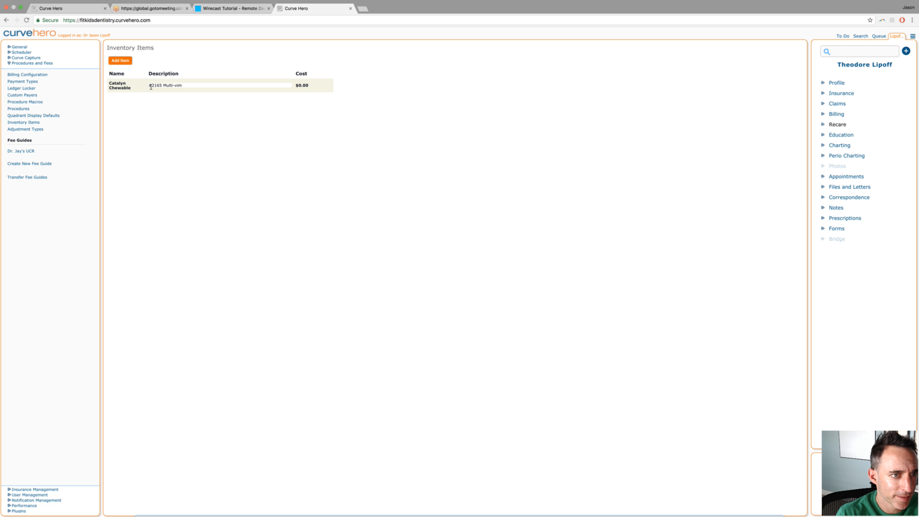
{"action": "key", "text": "BackSpace"}
{"action": "type", "text": "tamin fo"}
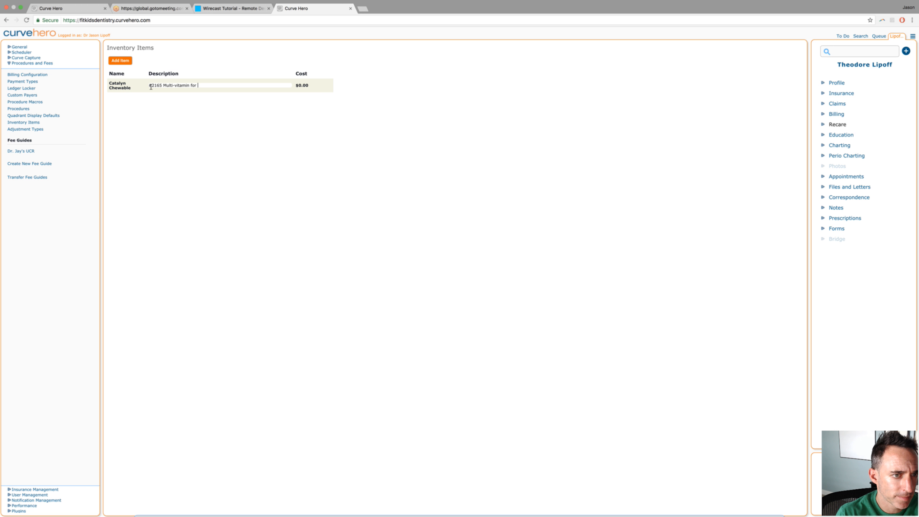
{"action": "type", "text": "r"}
{"action": "key", "text": "BackSpace"}
{"action": "key", "text": "BackSpace"}
{"action": "key", "text": "BackSpace"}
{"action": "type", "text": "chewable"}
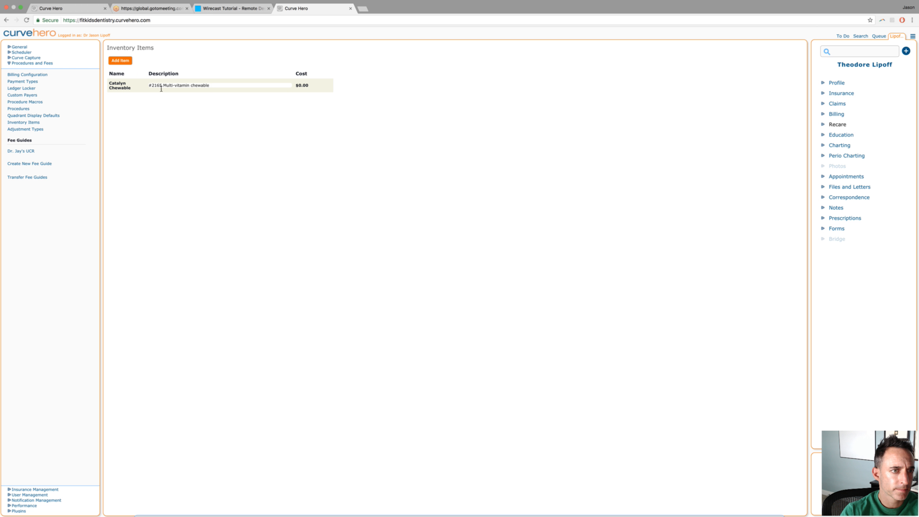
{"action": "left_click_drag", "start_coordinate": [162, 88], "coordinate": [141, 86]}
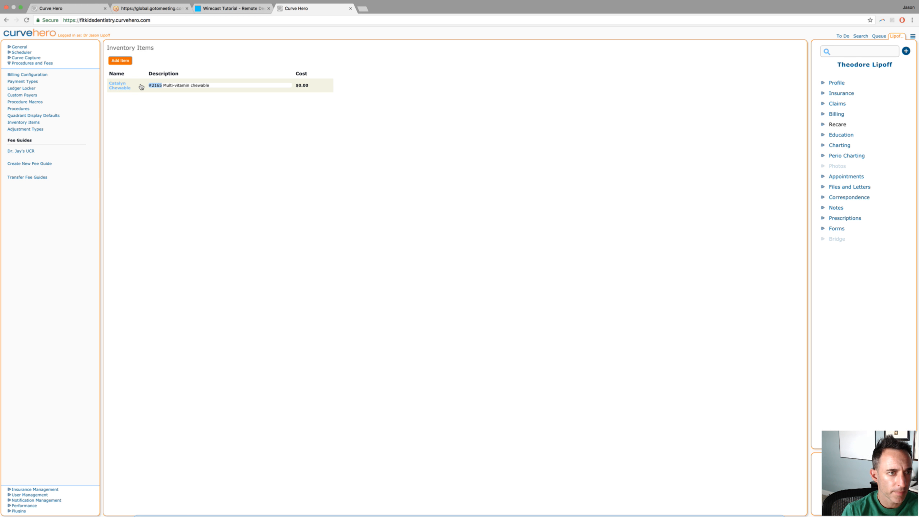
{"action": "left_click", "coordinate": [157, 87]}
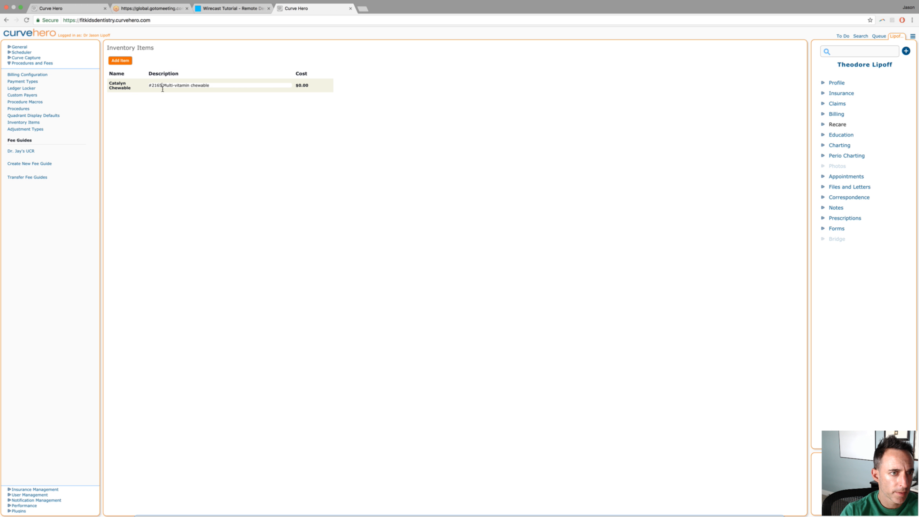
{"action": "type", "text": "(Standard"}
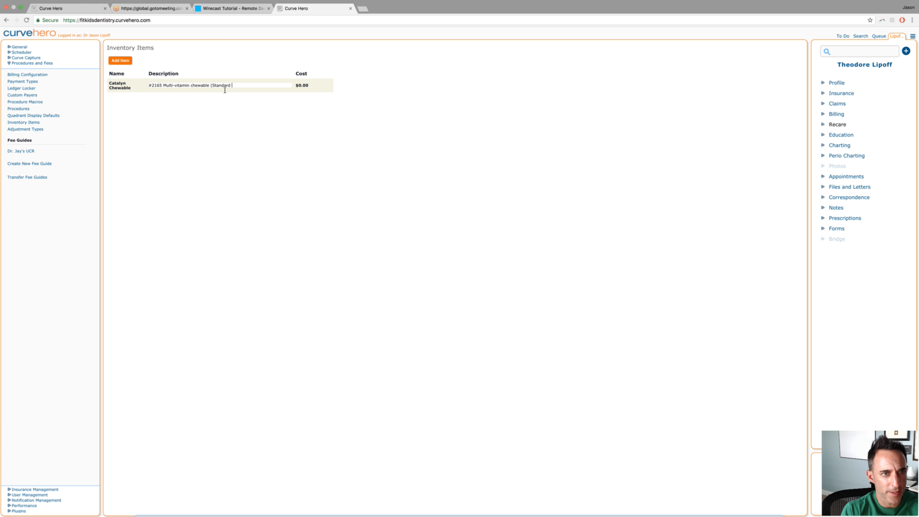
{"action": "type", "text": "ocess)"}
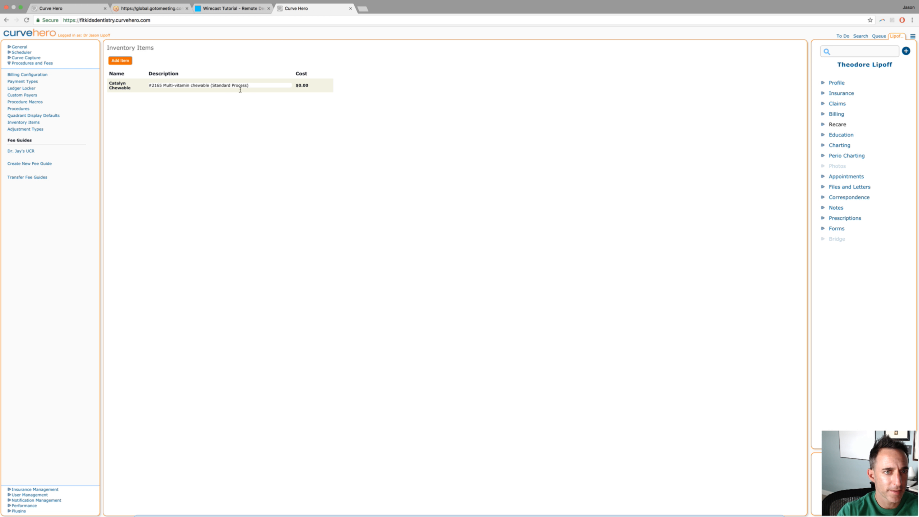
- Set the Catalyn Chewable's cost to 16.00 and append 90T to the end of its description
{"action": "left_click", "coordinate": [303, 87]}
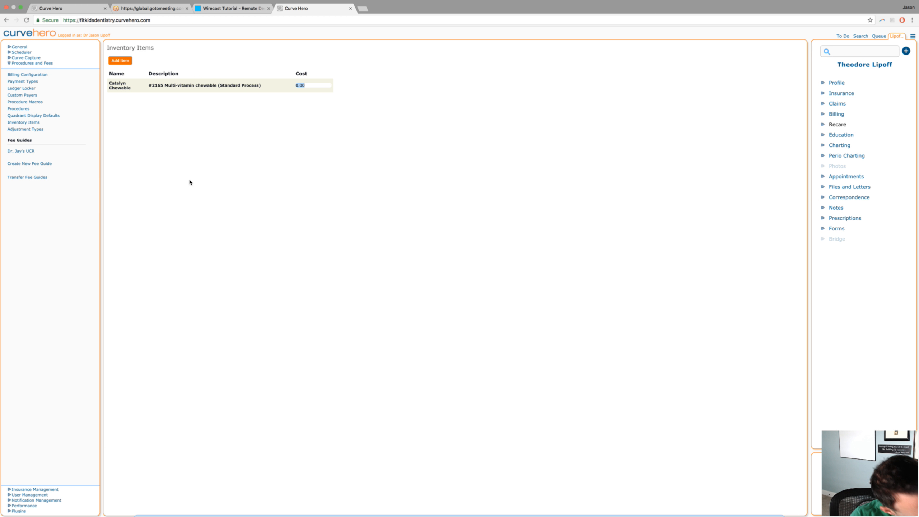
{"action": "type", "text": "16.00"}
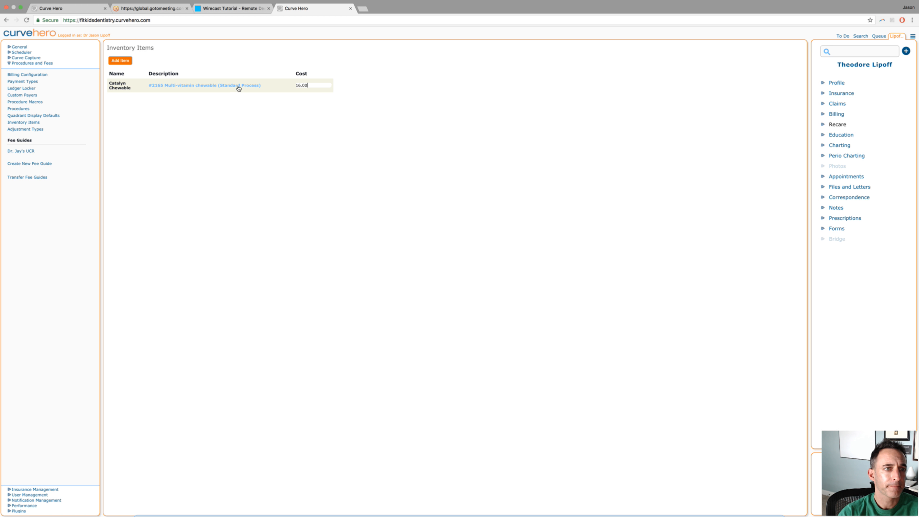
{"action": "left_click", "coordinate": [258, 87]}
{"action": "left_click", "coordinate": [257, 89]}
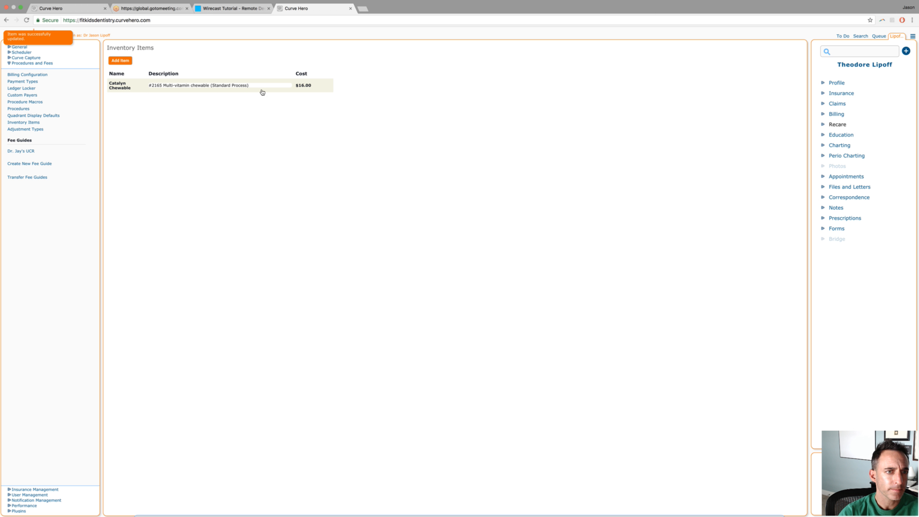
{"action": "type", "text": "90T"}
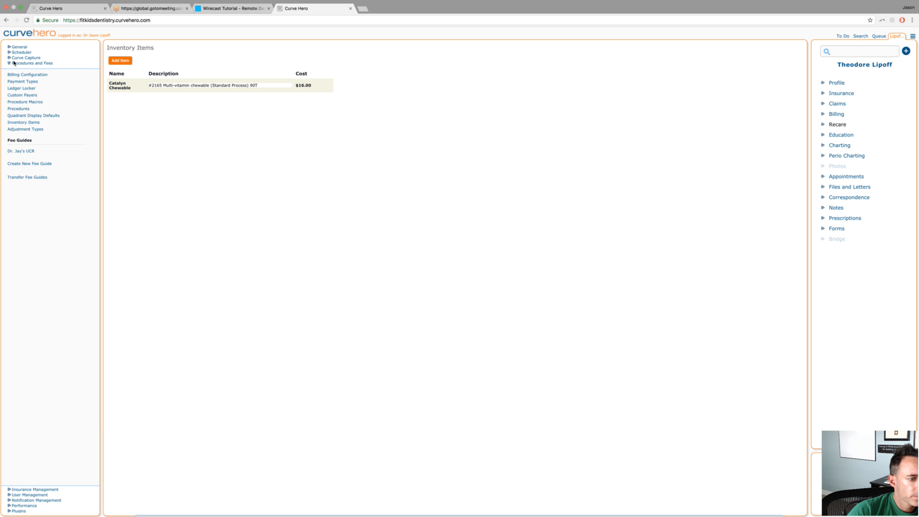
- Set the Discover payment type's status to Inactive in the practice's payment types
{"action": "left_click", "coordinate": [16, 82]}
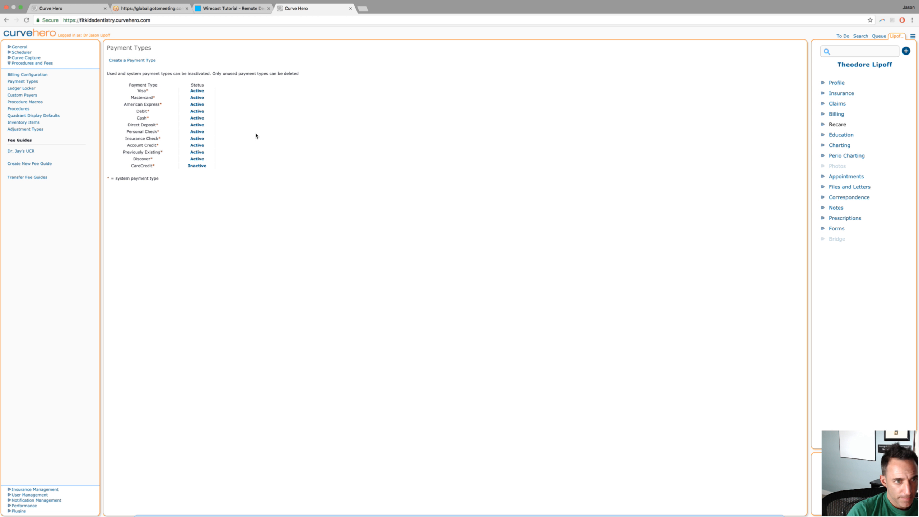
{"action": "left_click", "coordinate": [198, 160]}
{"action": "left_click", "coordinate": [198, 159]}
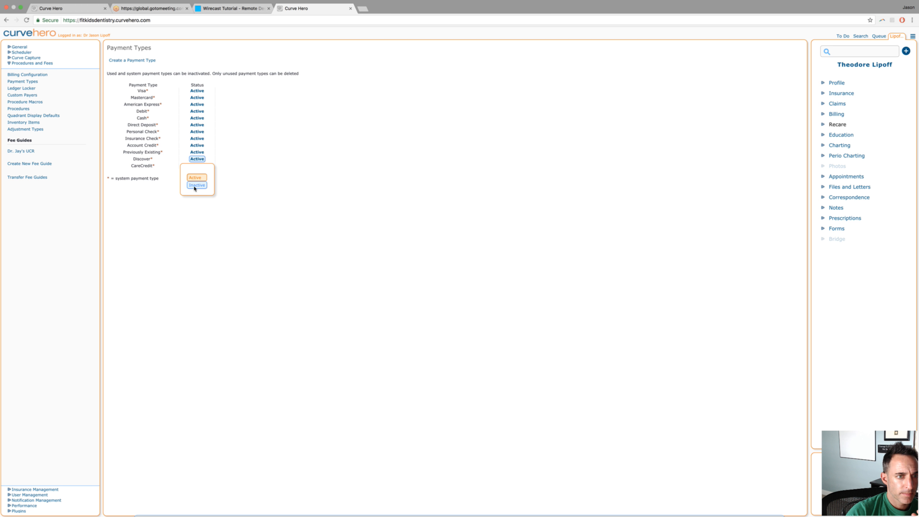
{"action": "left_click", "coordinate": [196, 185]}
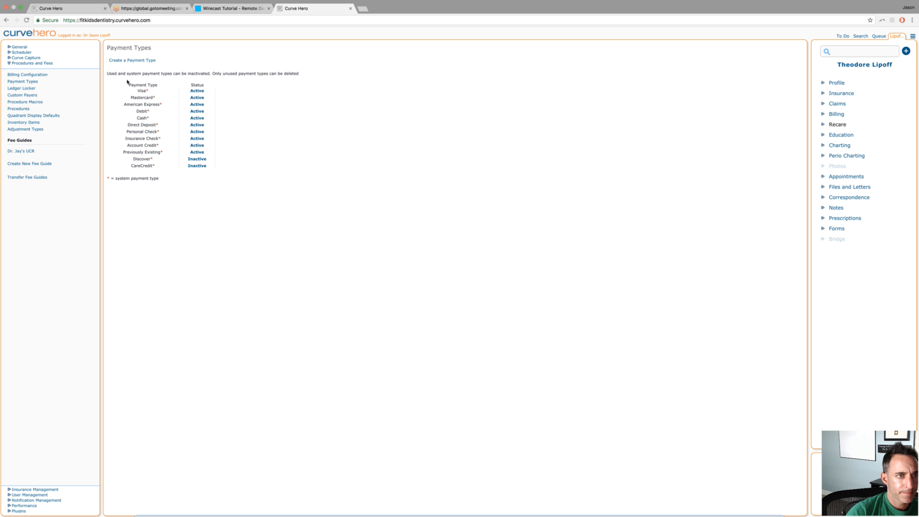
- Create a new payment type named Insurance Direct Deposit
{"action": "left_click", "coordinate": [130, 61]}
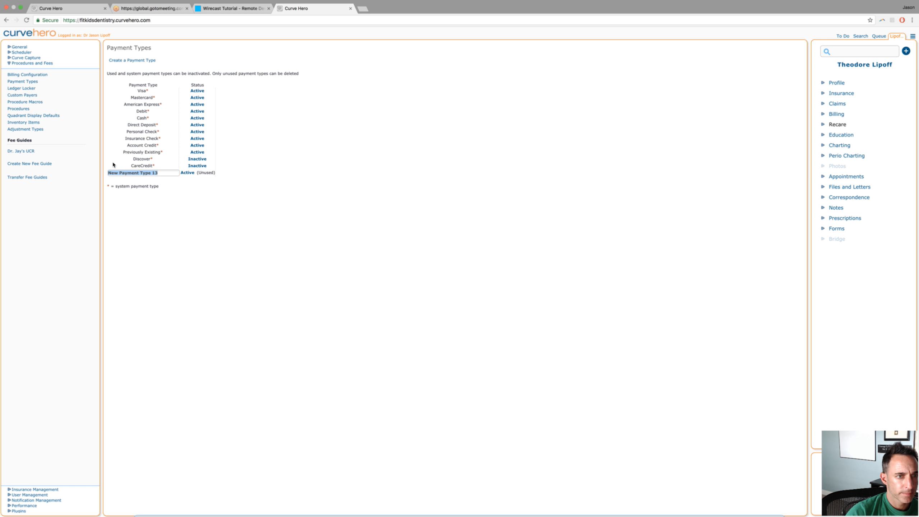
{"action": "type", "text": "Insurance De"}
{"action": "type", "text": "re"}
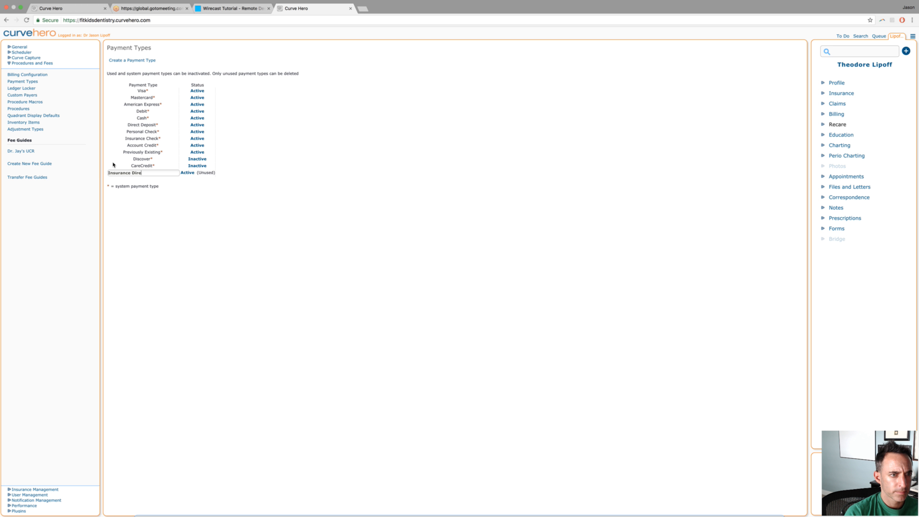
{"action": "type", "text": "ct Depotit"}
{"action": "key", "text": "Return"}
{"action": "left_click", "coordinate": [198, 175]}
{"action": "left_click", "coordinate": [150, 199]}
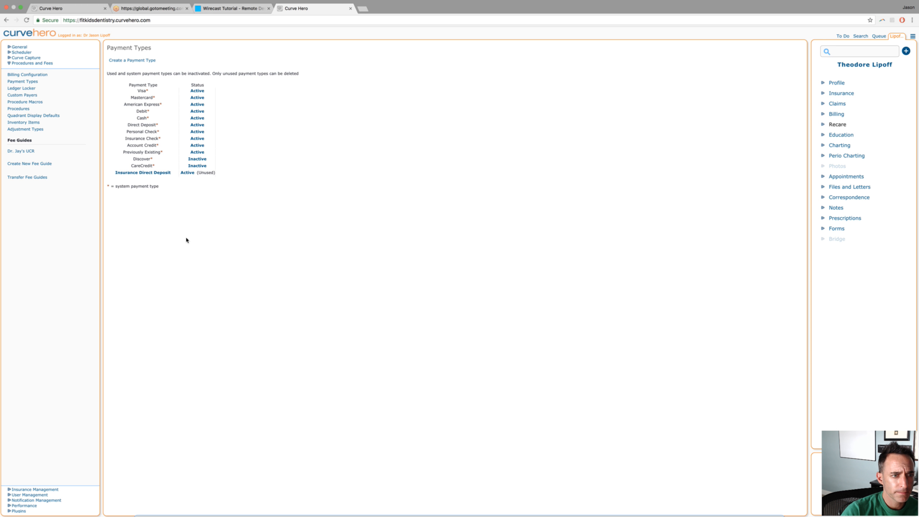
- Switch to the training practice's Curve Hero session and view the open patient's billing transactions
{"action": "key", "text": "ctrl+Tab"}
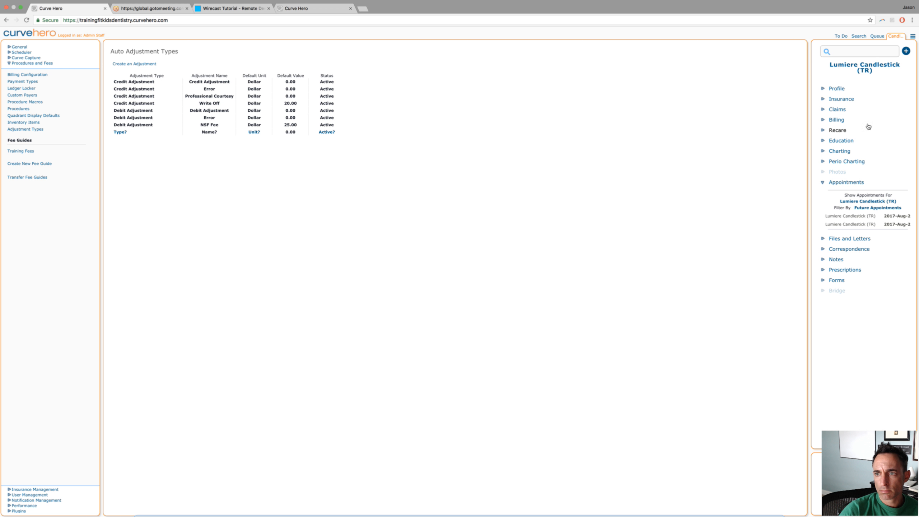
{"action": "left_click", "coordinate": [839, 121]}
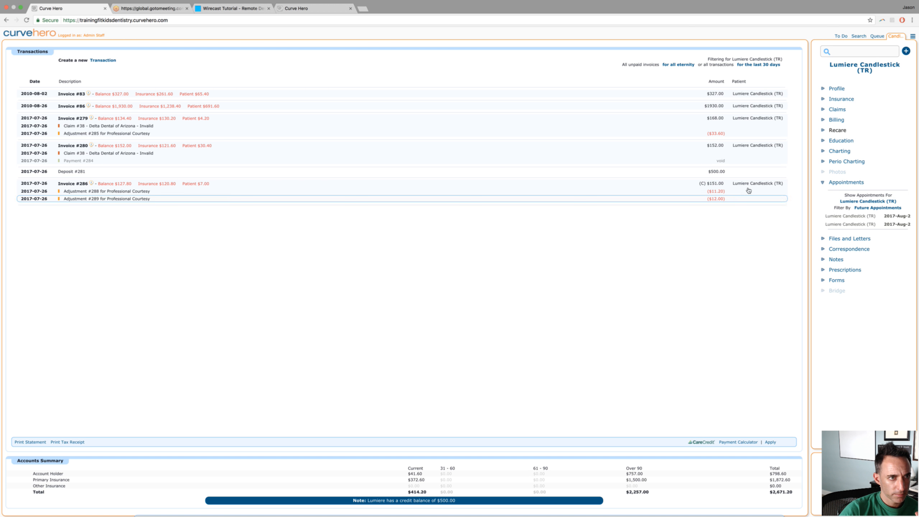
- Open the adjustment types settings in the training practice's administration area
{"action": "left_click", "coordinate": [913, 36]}
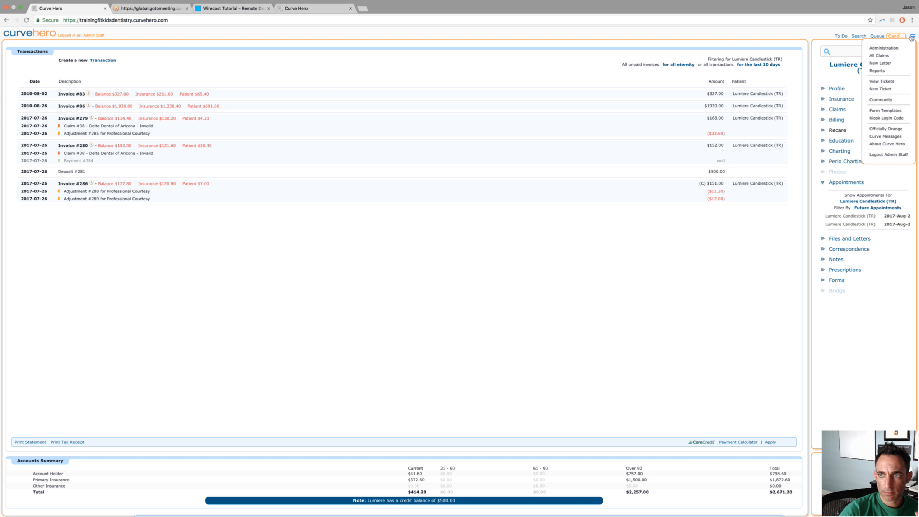
{"action": "left_click", "coordinate": [885, 48]}
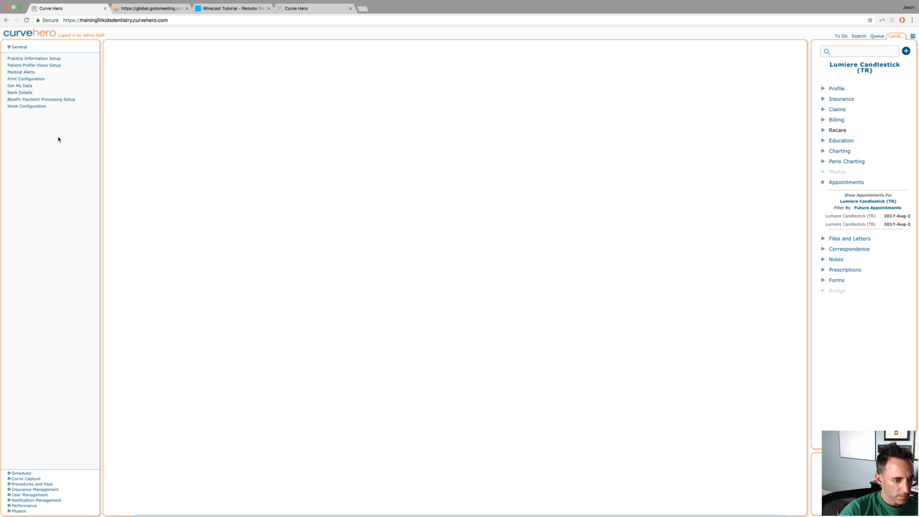
{"action": "left_click", "coordinate": [20, 485]}
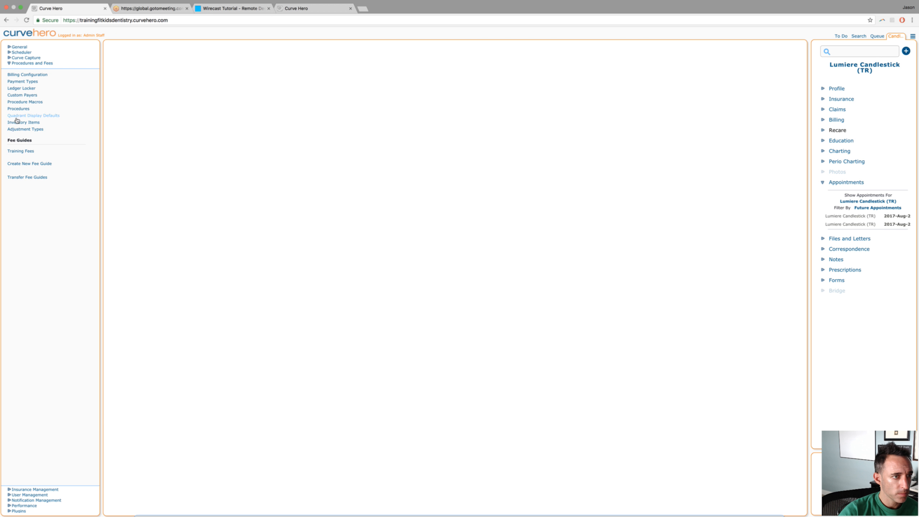
{"action": "left_click", "coordinate": [15, 131]}
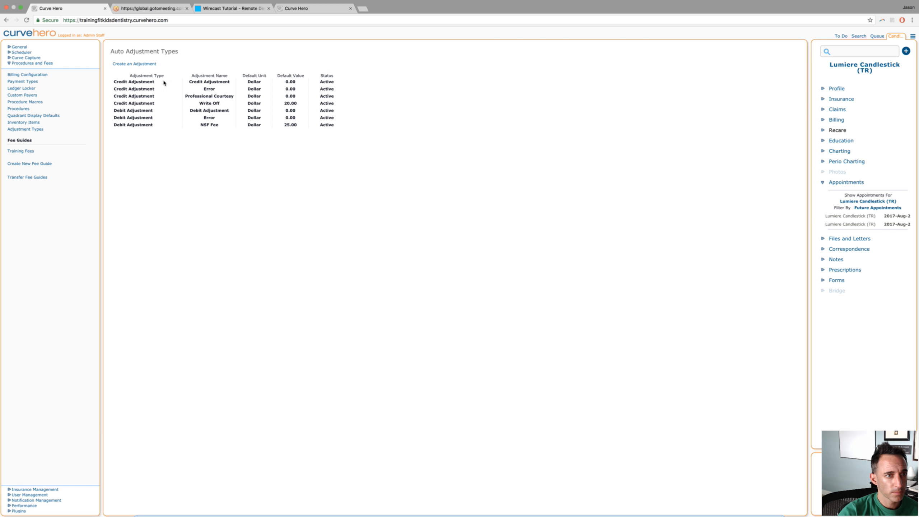
- Create a new auto adjustment of type Credit Adjustment named Medicaid Write Off
{"action": "left_click", "coordinate": [140, 64]}
{"action": "left_click", "coordinate": [123, 133]}
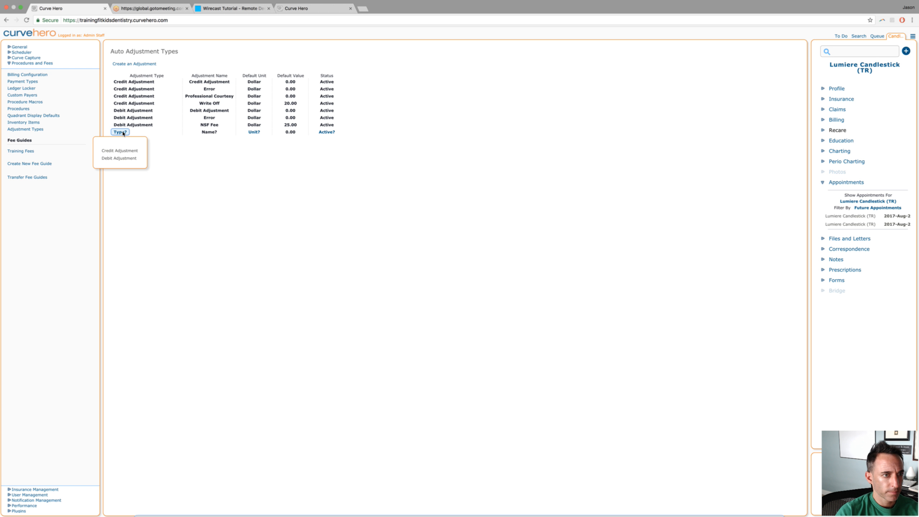
{"action": "left_click", "coordinate": [120, 150]}
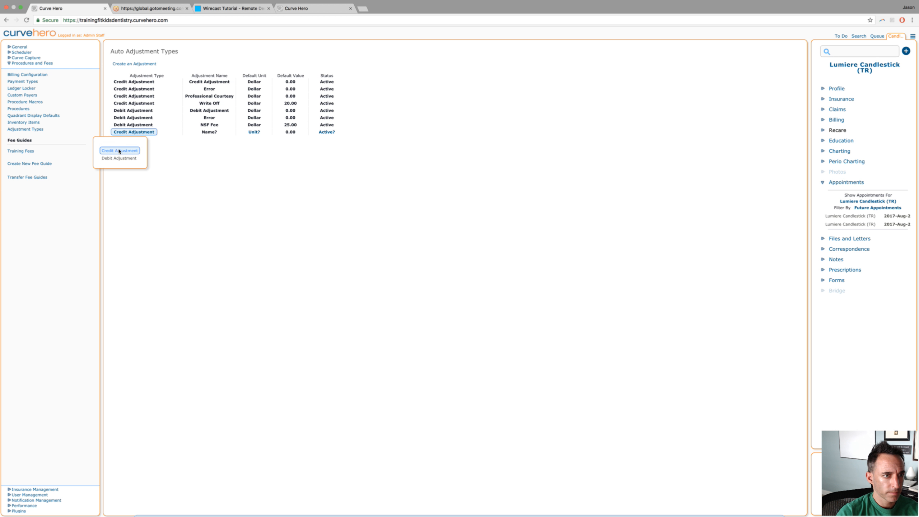
{"action": "left_click", "coordinate": [208, 133]}
{"action": "type", "text": "Medic"}
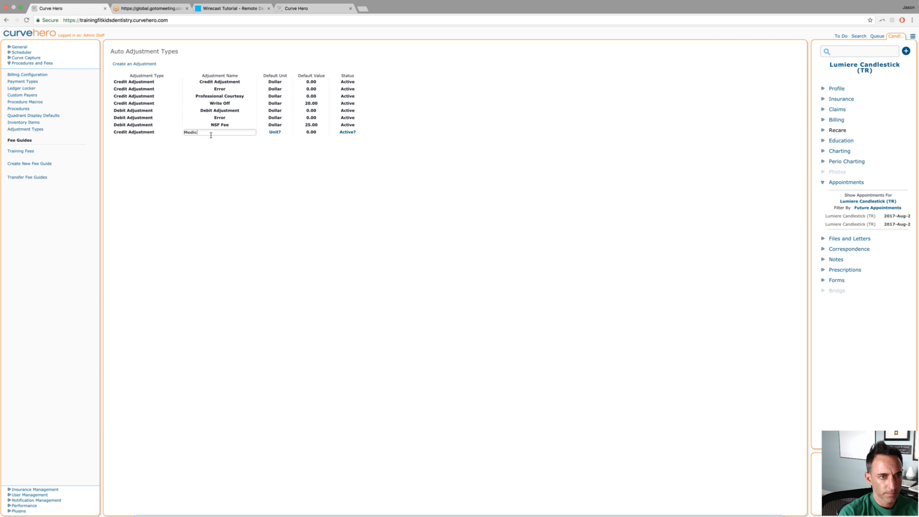
{"action": "type", "text": "aid A"}
{"action": "type", "text": "d"}
{"action": "key", "text": "BackSpace"}
{"action": "key", "text": "BackSpace"}
{"action": "key", "text": "BackSpace"}
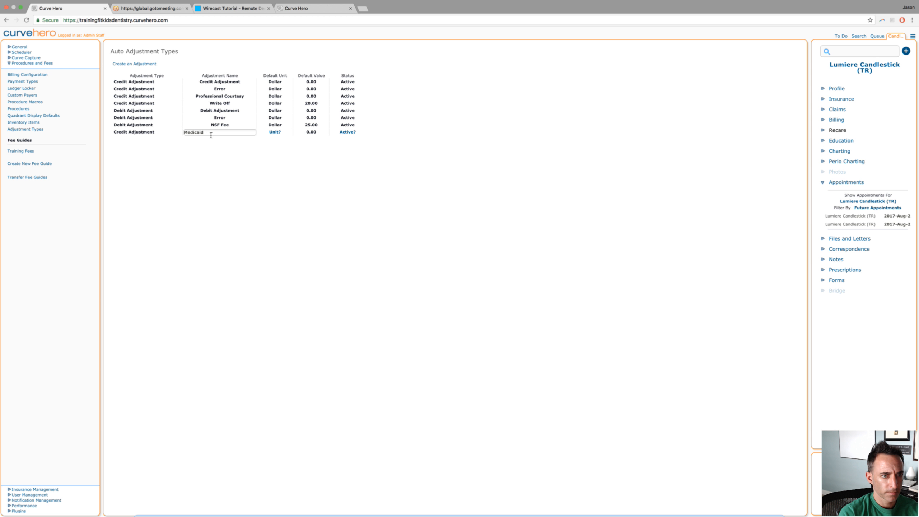
{"action": "type", "text": "Write Off"}
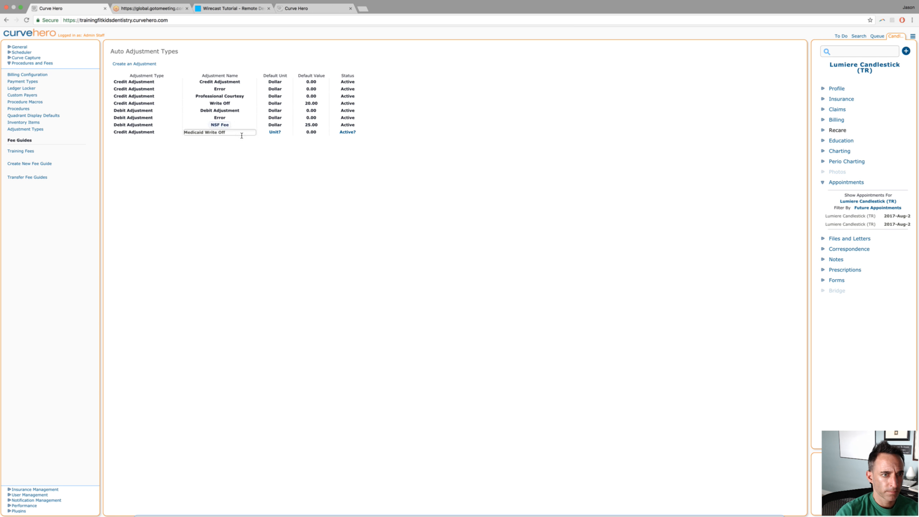
{"action": "key", "text": "Return"}
- Set the Medicaid Write Off adjustment's default unit to Dollar and its status to Active
{"action": "left_click", "coordinate": [254, 132]}
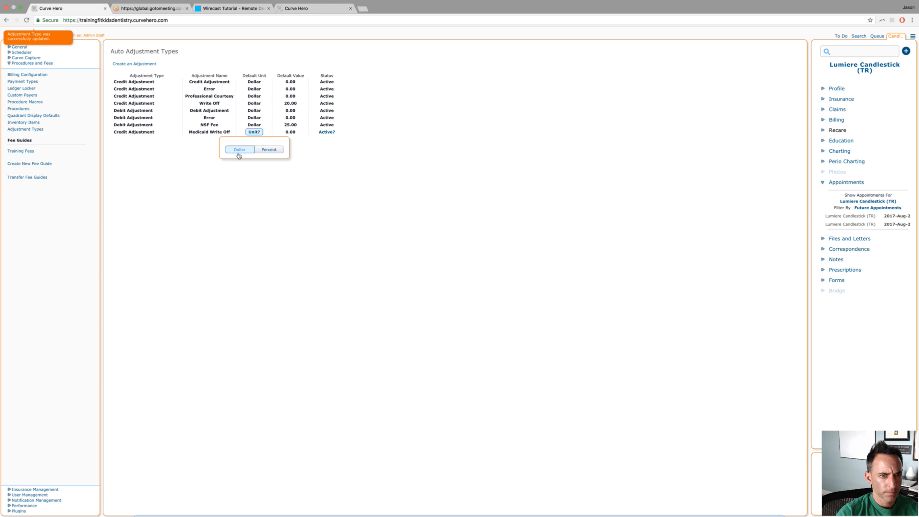
{"action": "left_click", "coordinate": [240, 149]}
{"action": "left_click", "coordinate": [327, 132]}
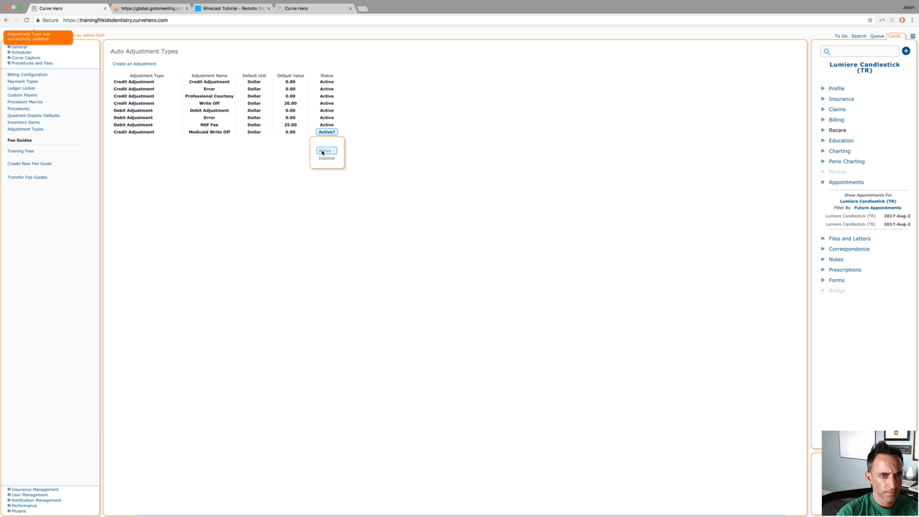
{"action": "left_click", "coordinate": [261, 180]}
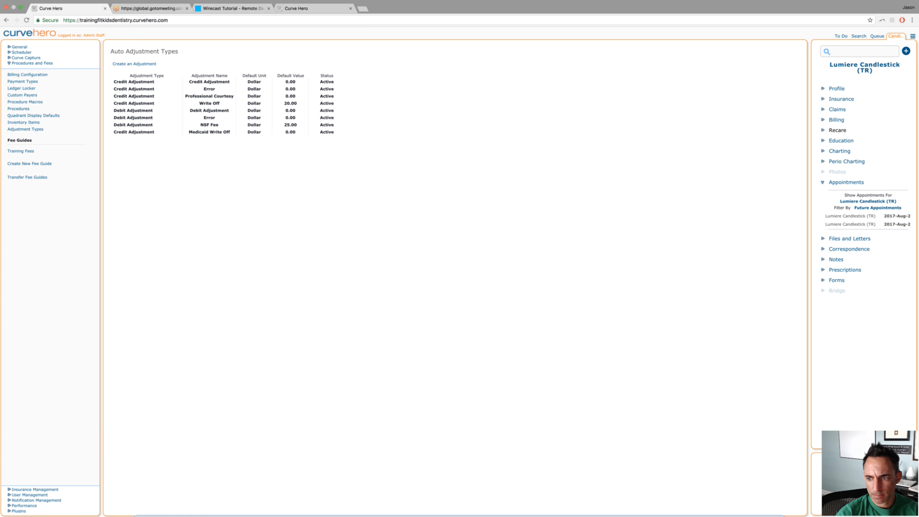
- Return to the day schedule, search for the patient by first name and open the matching record
{"action": "left_click", "coordinate": [297, 505]}
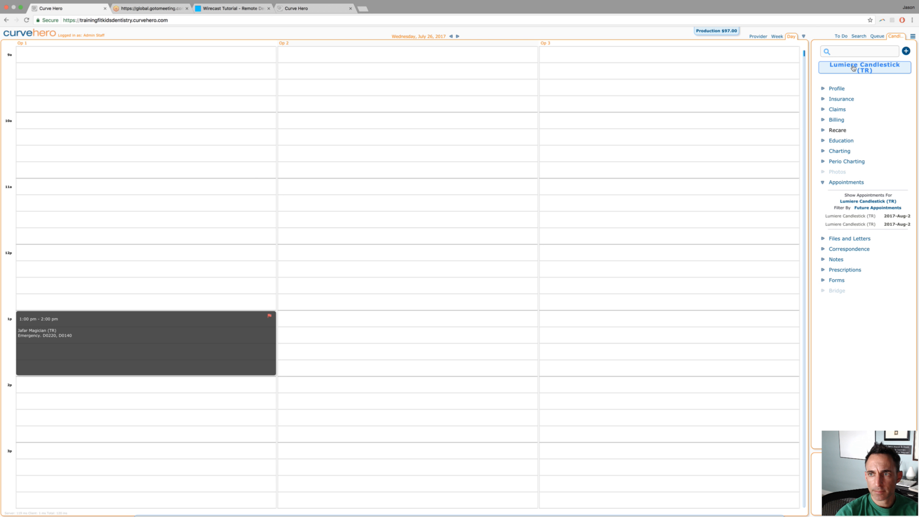
{"action": "left_click", "coordinate": [845, 52]}
{"action": "type", "text": "brax"}
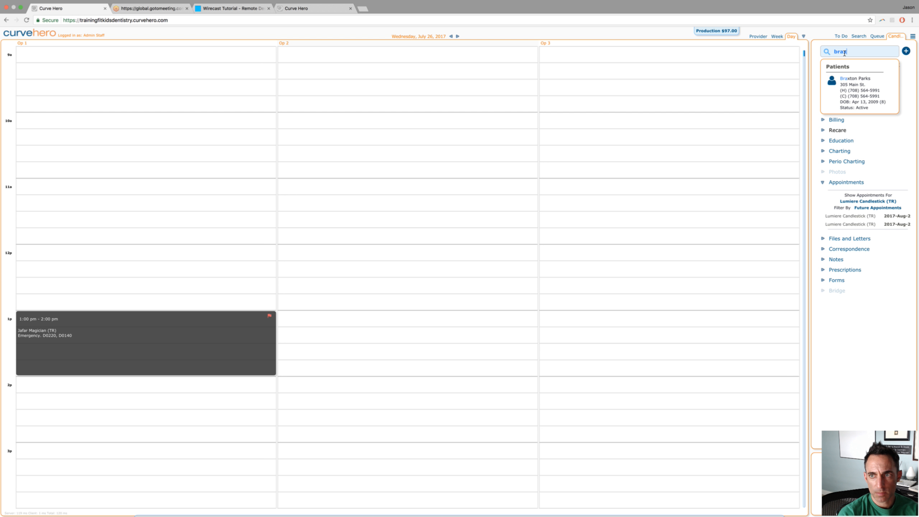
{"action": "left_click", "coordinate": [870, 96]}
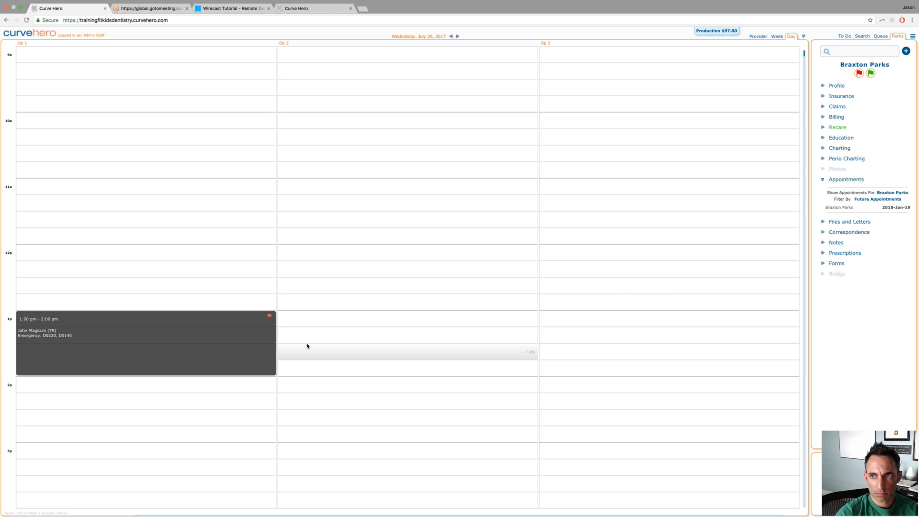
- Create a 10:00 to 10:30 appointment in Op 1 for the open patient, described as "Pulp/SSC #T, resin comp # A mo #B do with N2/O2"
{"action": "left_click_drag", "start_coordinate": [58, 121], "coordinate": [55, 145]}
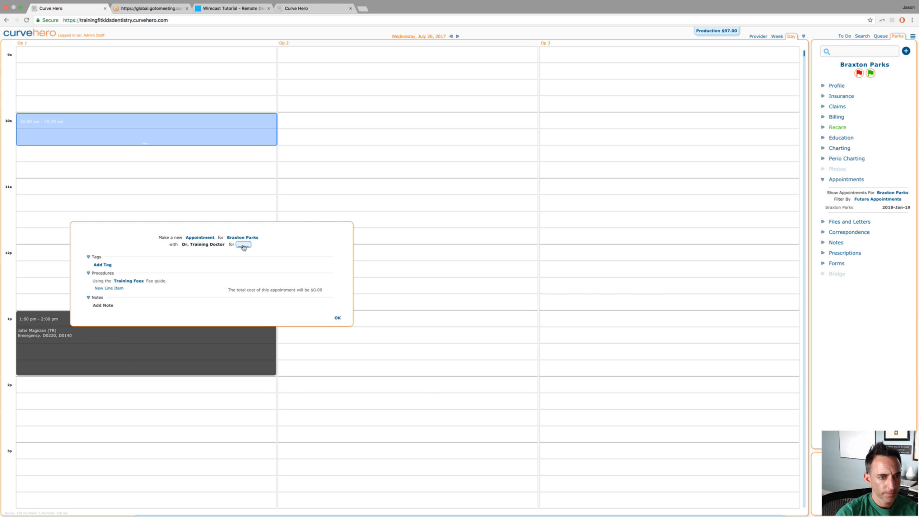
{"action": "left_click", "coordinate": [244, 247]}
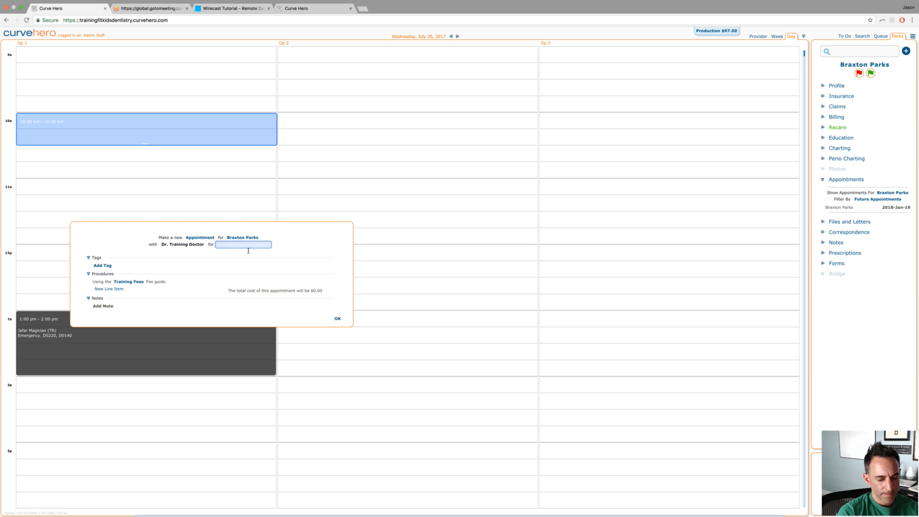
{"action": "type", "text": "SSC"}
{"action": "key", "text": "BackSpace"}
{"action": "type", "text": "Pulp/SSC #T,"}
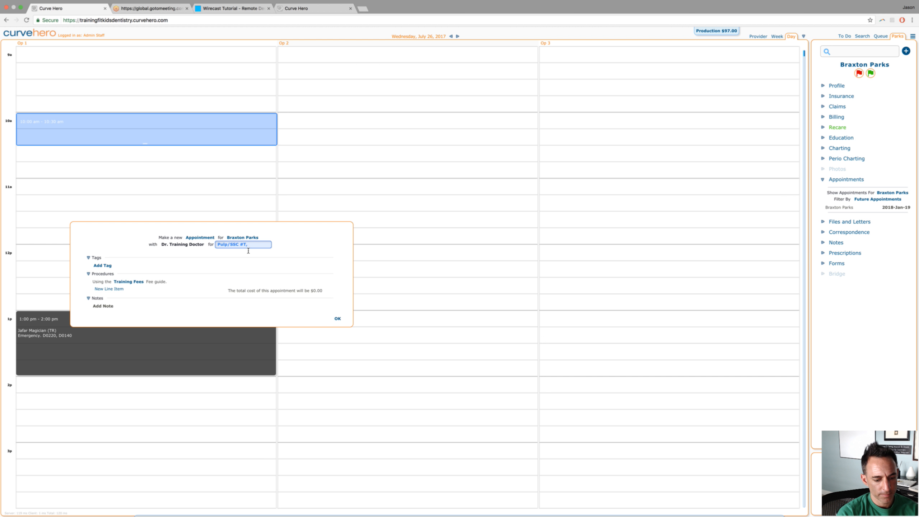
{"action": "type", "text": "resin com"}
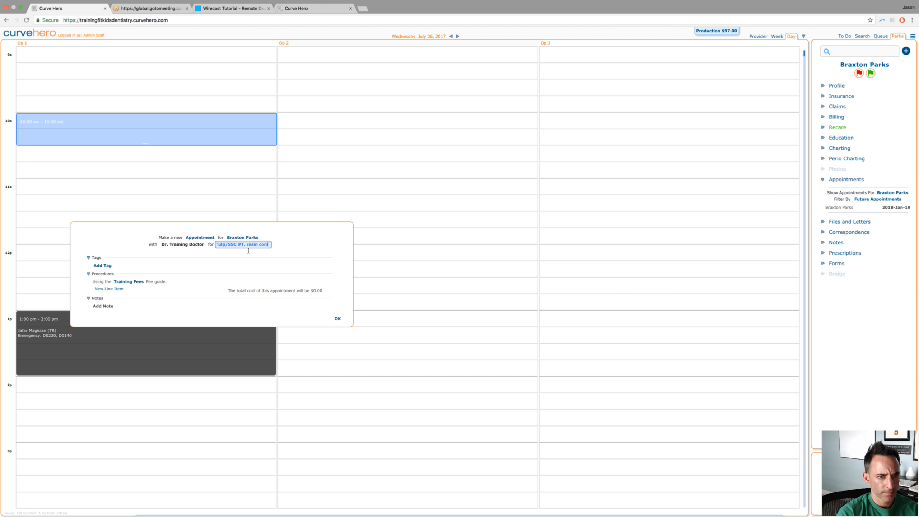
{"action": "type", "text": "p # A mo #"}
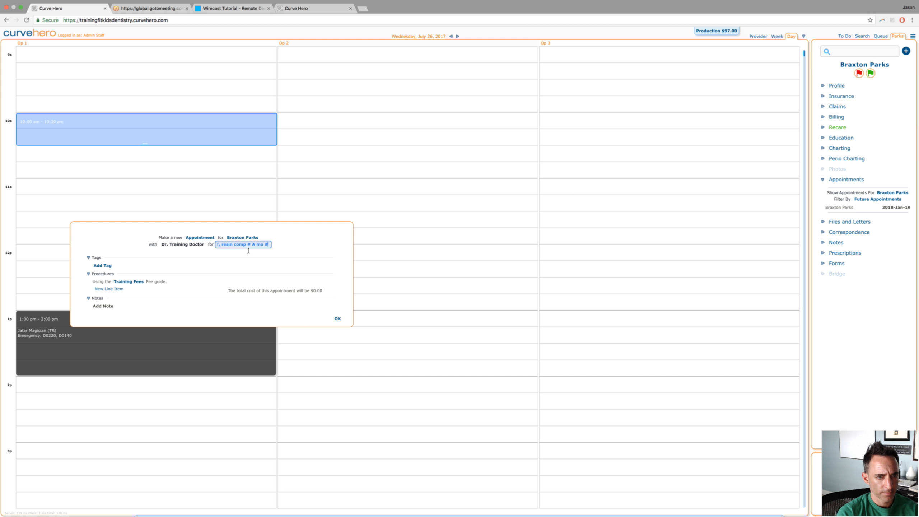
{"action": "type", "text": "B do with N"}
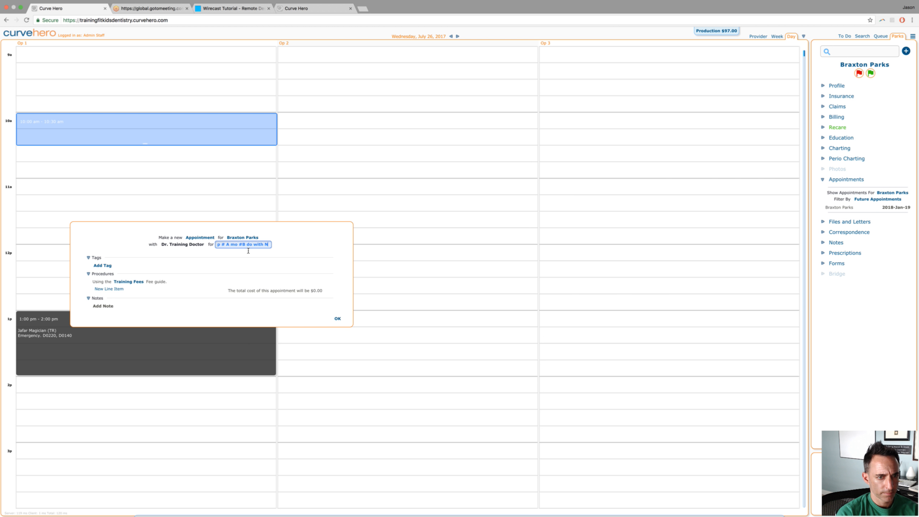
{"action": "type", "text": "2/O2"}
{"action": "key", "text": "Return"}
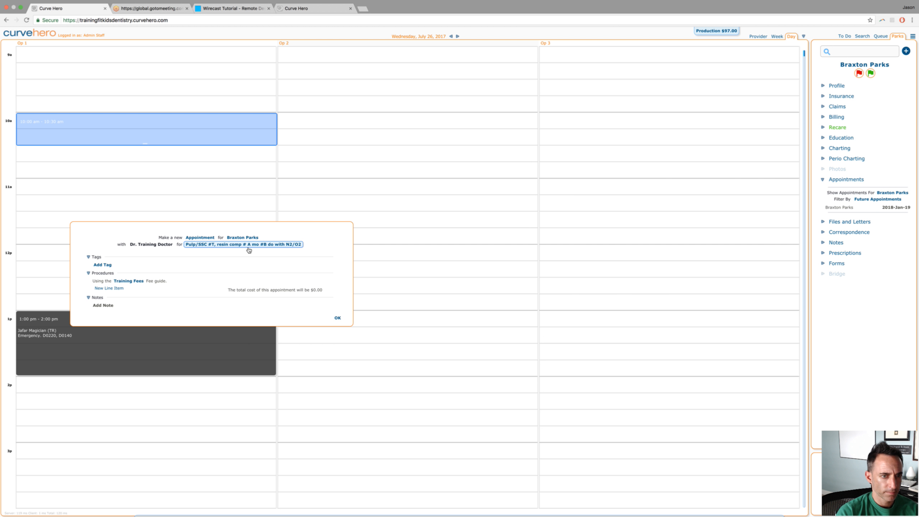
- Add procedure D9230 (nitrous) to the new appointment
{"action": "left_click", "coordinate": [120, 290]}
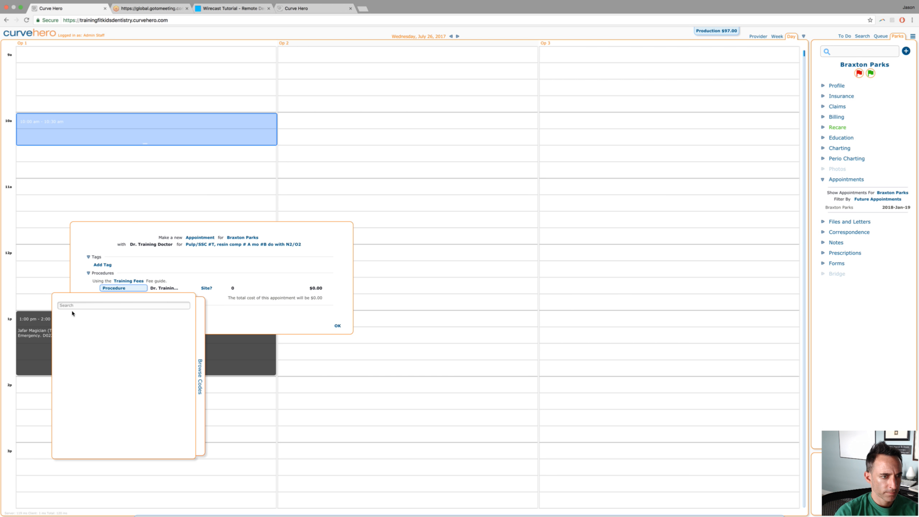
{"action": "type", "text": "D9230"}
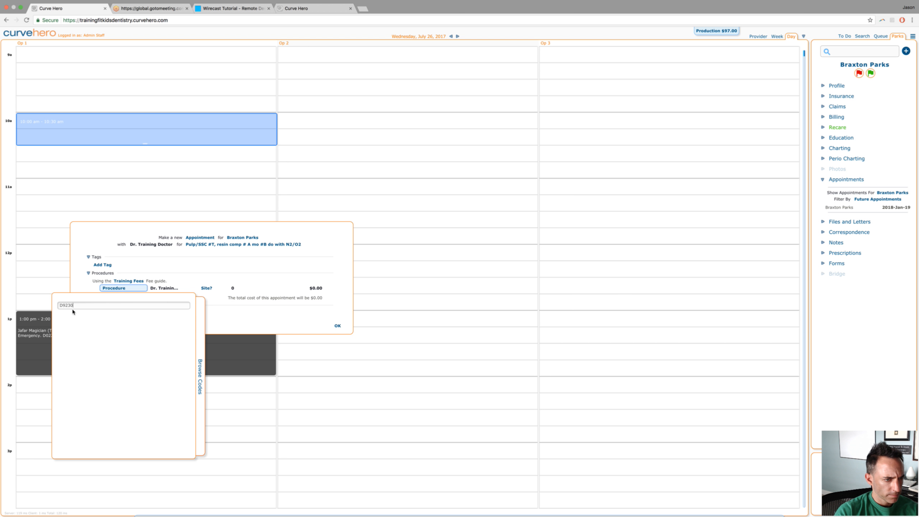
{"action": "left_click", "coordinate": [73, 319]}
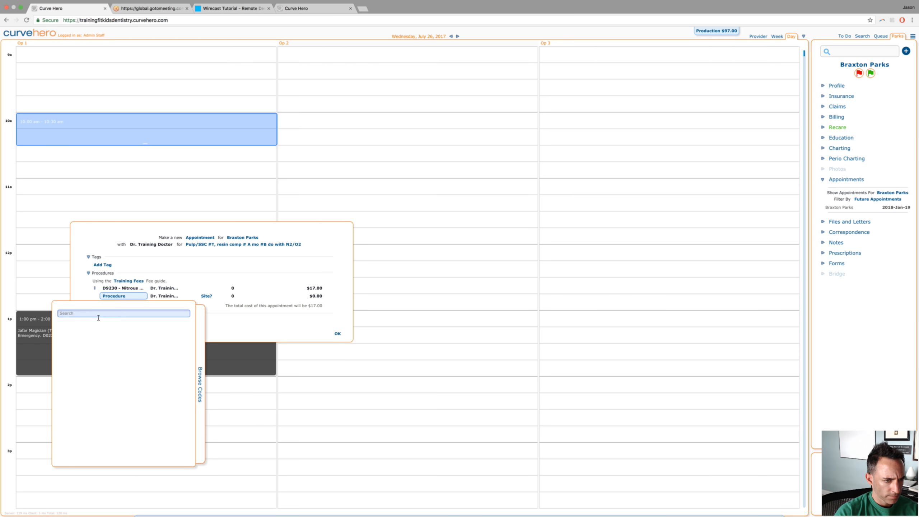
- Add procedure D2392 to the appointment for tooth A with surfaces M and O
{"action": "type", "text": "D2392"}
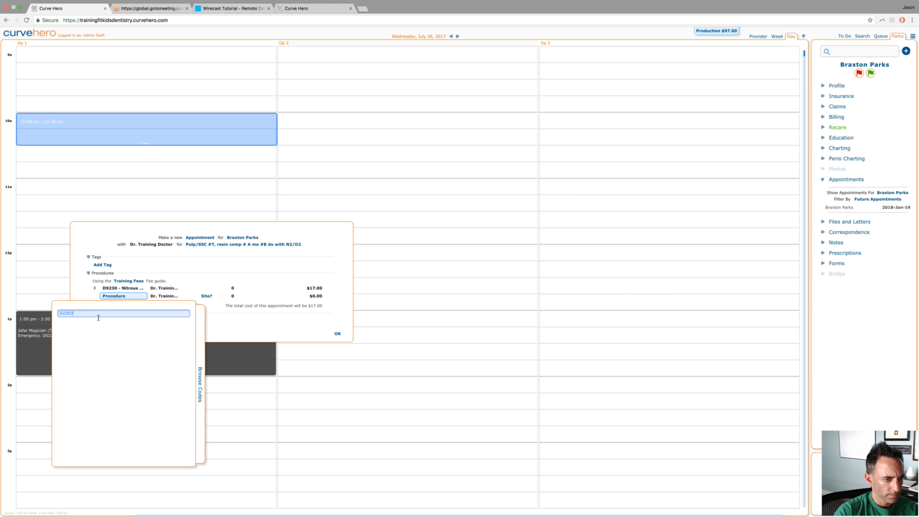
{"action": "left_click", "coordinate": [105, 326]}
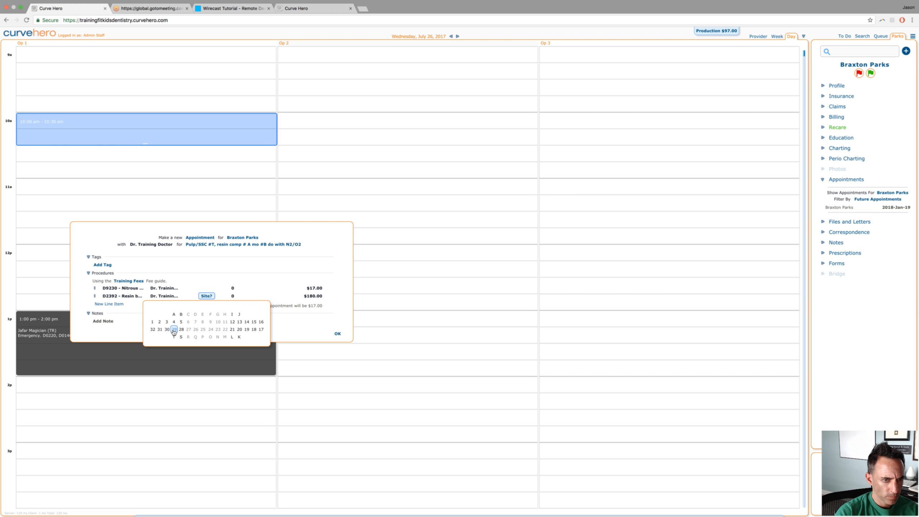
{"action": "left_click", "coordinate": [174, 314]}
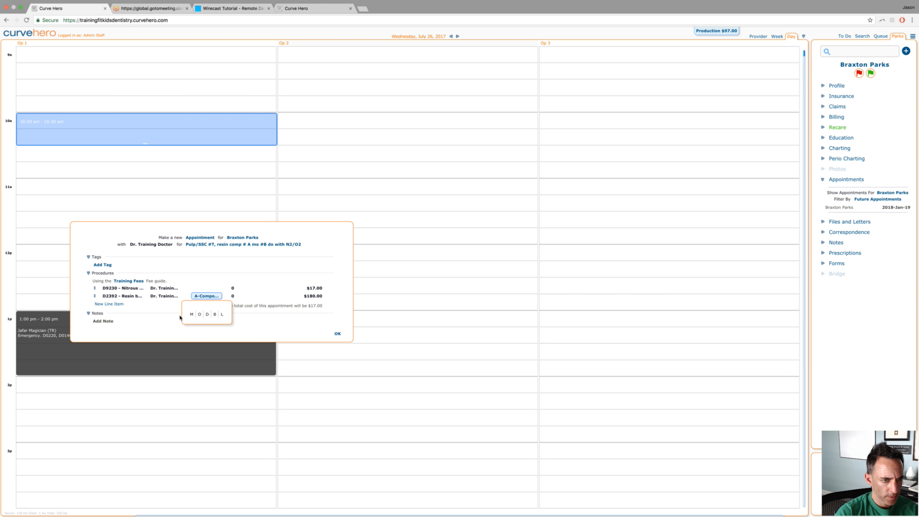
{"action": "left_click", "coordinate": [192, 315]}
{"action": "left_click", "coordinate": [200, 314]}
- Add a second D2392 resin composite procedure for tooth B with surfaces O and D
{"action": "left_click", "coordinate": [109, 304]}
{"action": "left_click", "coordinate": [93, 322]}
{"action": "type", "text": "D2392"}
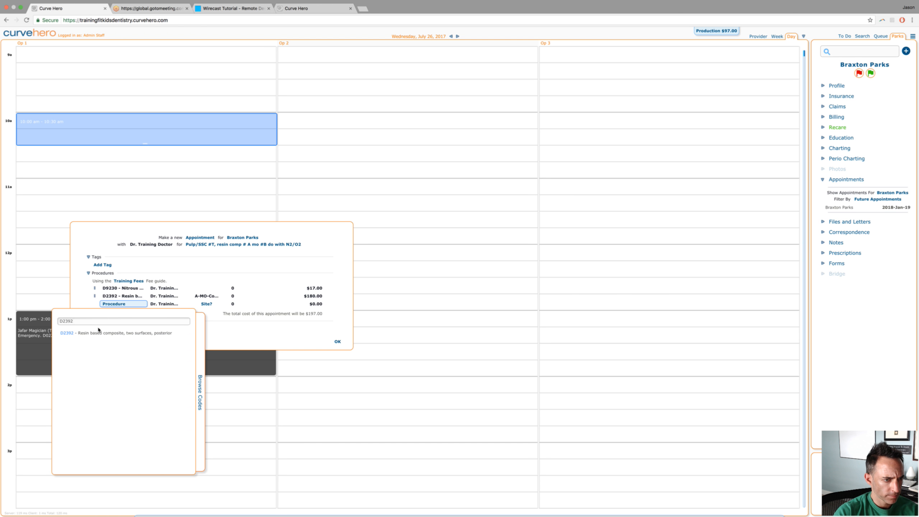
{"action": "left_click", "coordinate": [92, 334]}
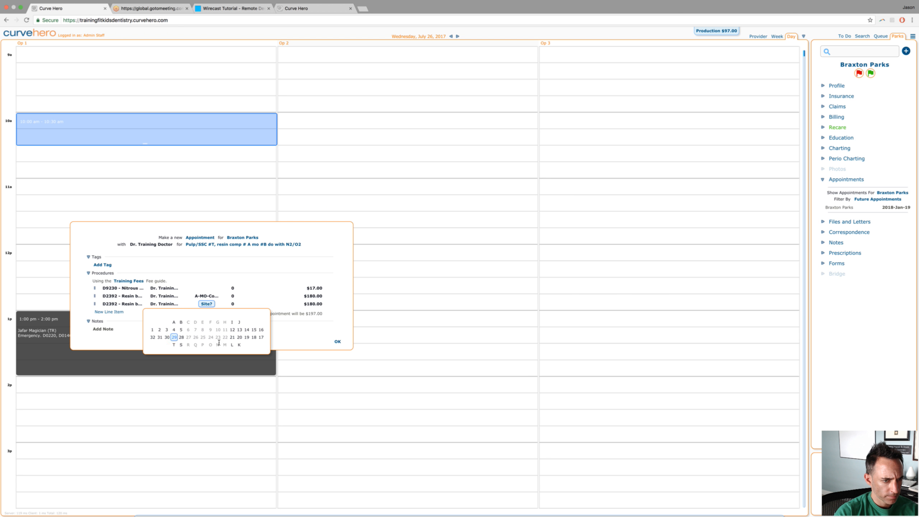
{"action": "left_click", "coordinate": [181, 322]}
{"action": "left_click", "coordinate": [199, 323]}
{"action": "left_click", "coordinate": [207, 323]}
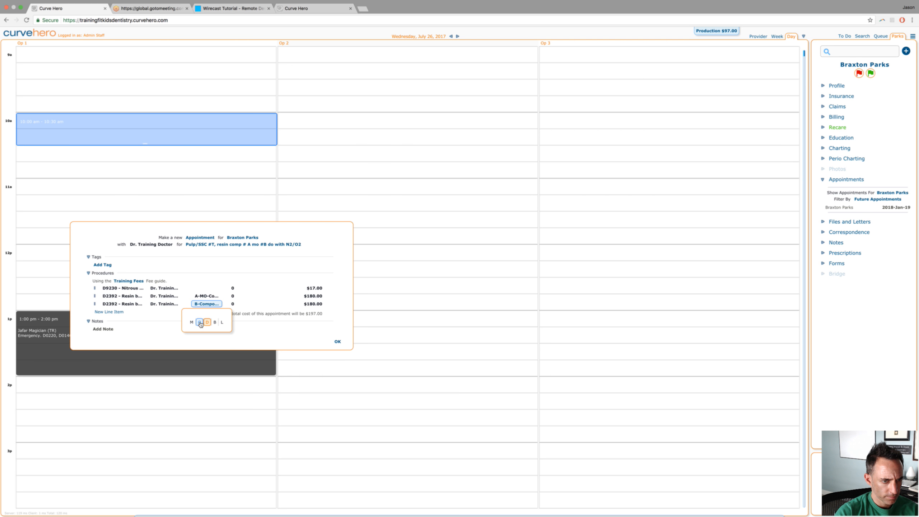
- Add procedure D3220 (Therapeutic Pulpotomy) to the appointment for tooth T
{"action": "left_click", "coordinate": [108, 312]}
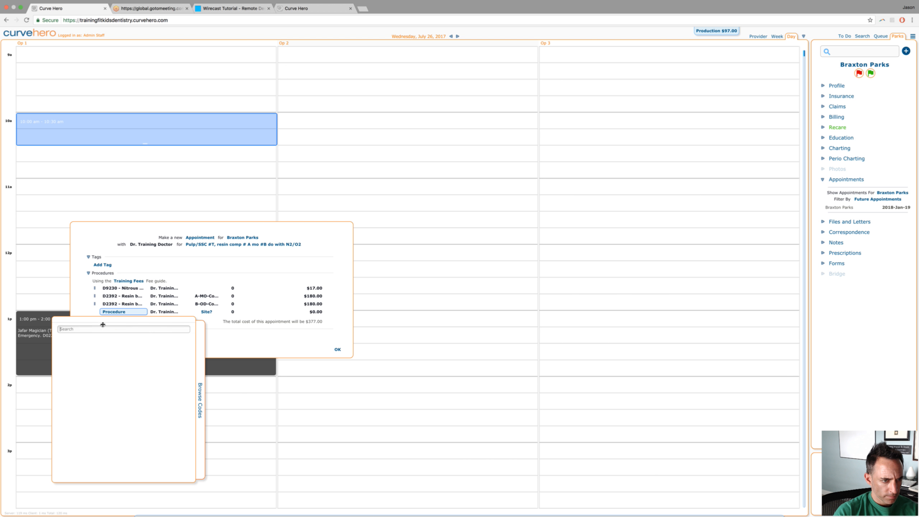
{"action": "type", "text": "D3220"}
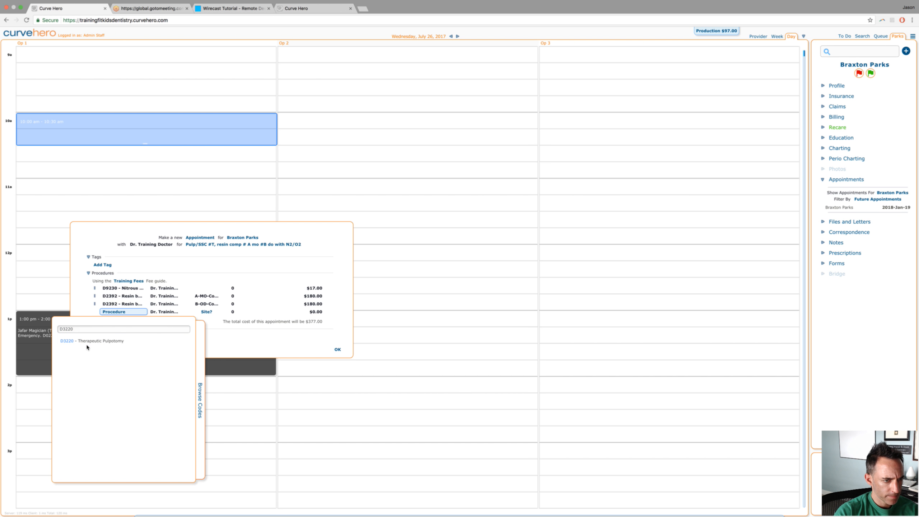
{"action": "left_click", "coordinate": [86, 343]}
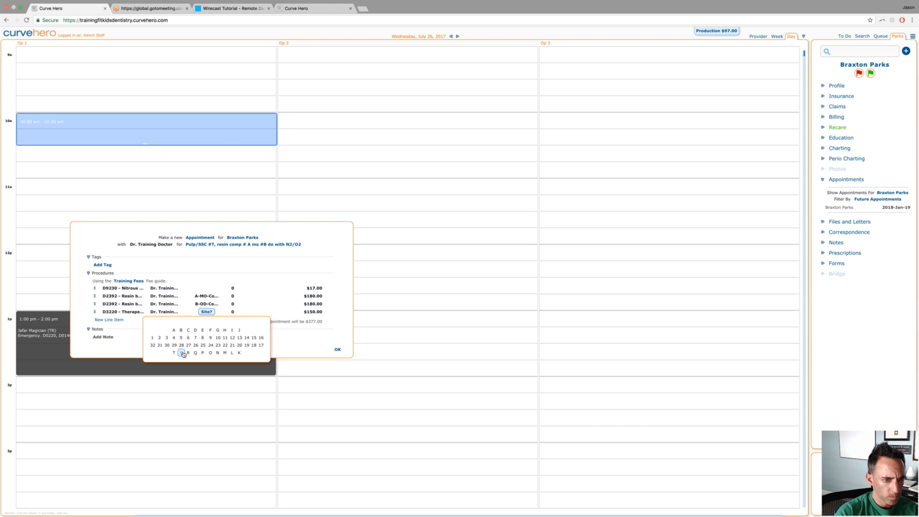
{"action": "left_click", "coordinate": [174, 352]}
- Add procedure D2930 for tooth T with Stainless Steel as the material, and save the appointment
{"action": "left_click", "coordinate": [104, 340]}
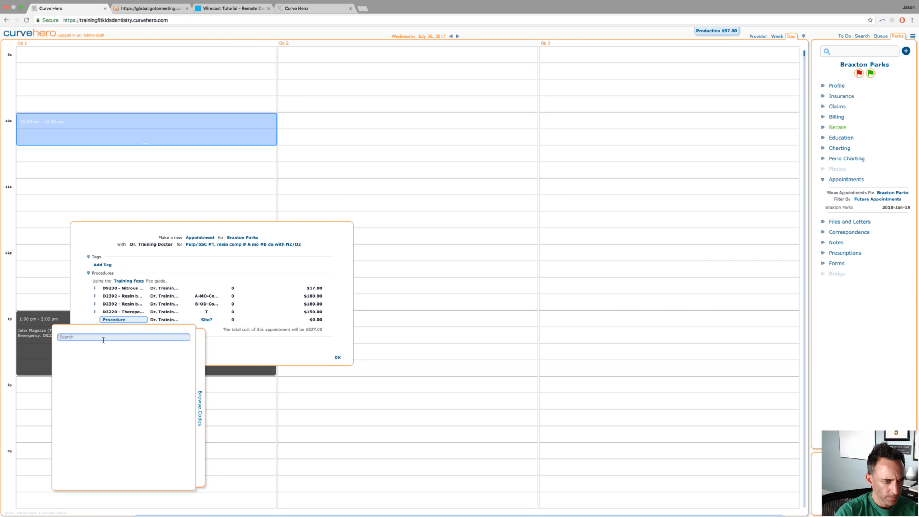
{"action": "type", "text": "D2930"}
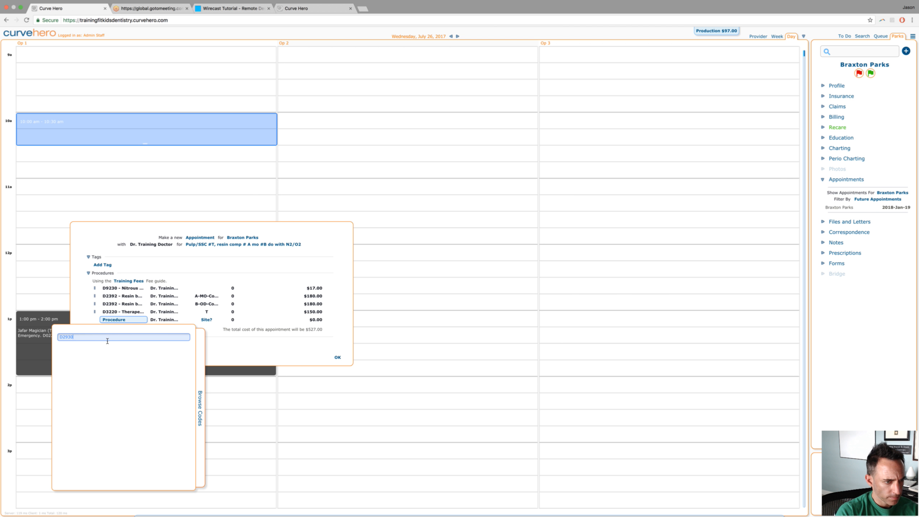
{"action": "left_click", "coordinate": [109, 349]}
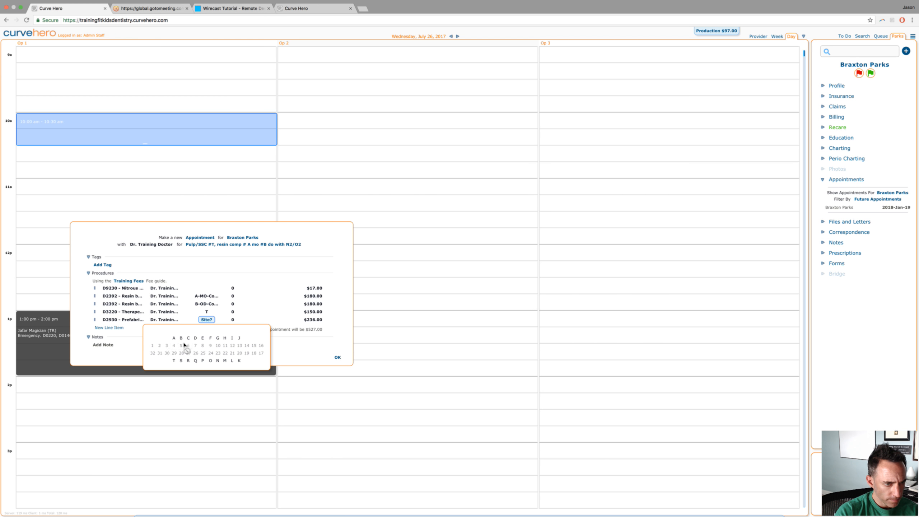
{"action": "left_click", "coordinate": [173, 361]}
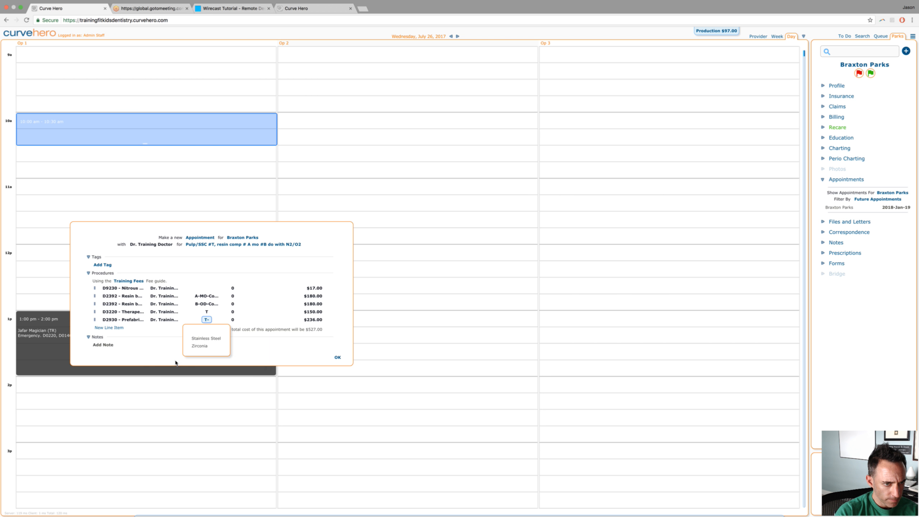
{"action": "left_click", "coordinate": [196, 340]}
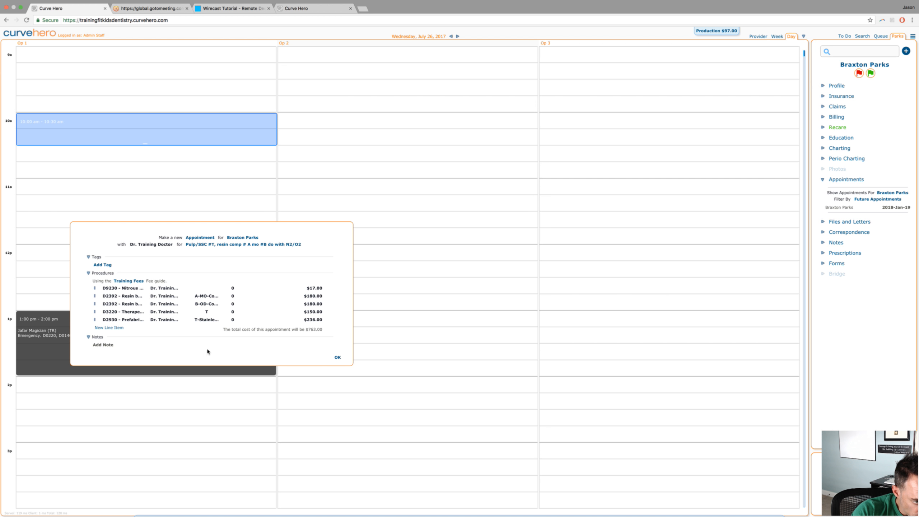
{"action": "left_click", "coordinate": [337, 357]}
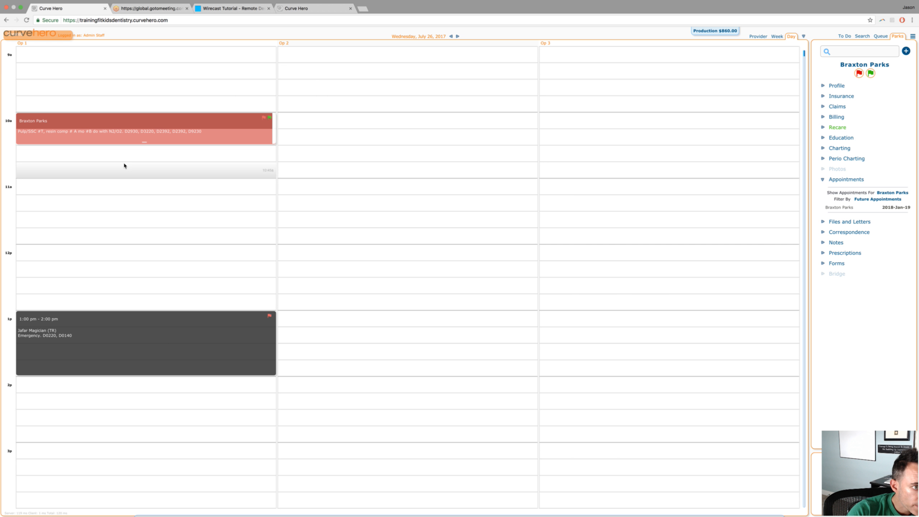
- Check in the patient's 10 am restorative appointment and check it out to its invoice
{"action": "mouse_move", "coordinate": [111, 135]}
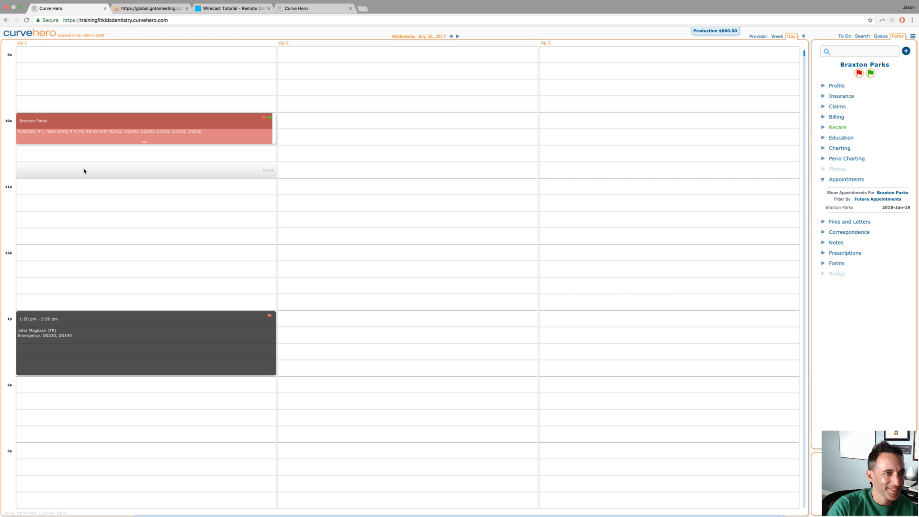
{"action": "left_click", "coordinate": [74, 128]}
{"action": "right_click", "coordinate": [76, 126]}
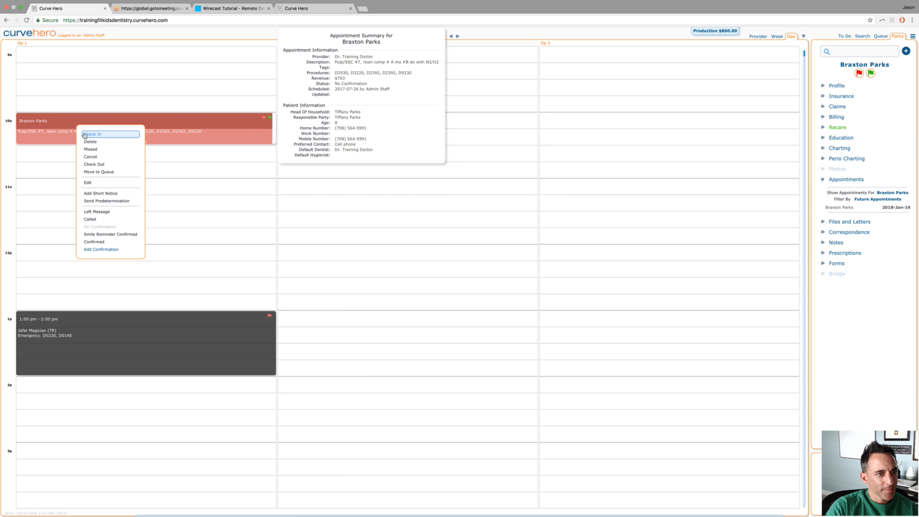
{"action": "left_click", "coordinate": [120, 161]}
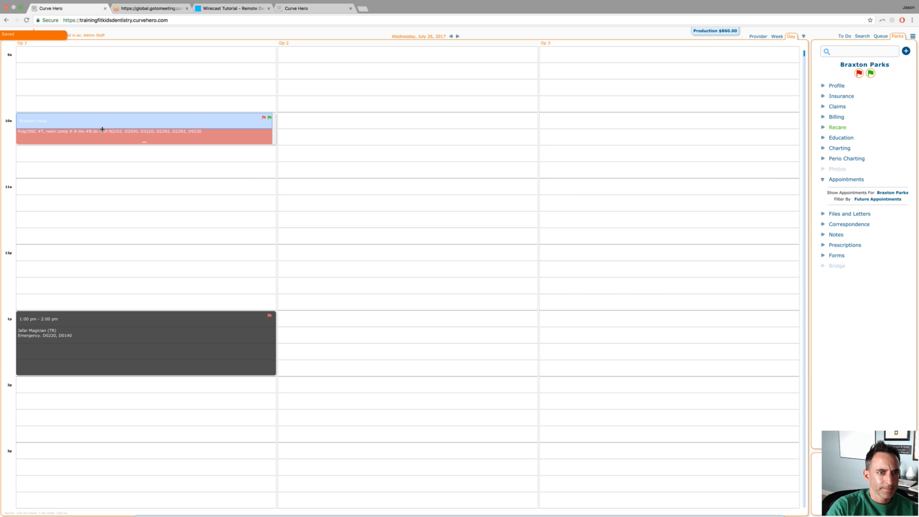
{"action": "right_click", "coordinate": [91, 129]}
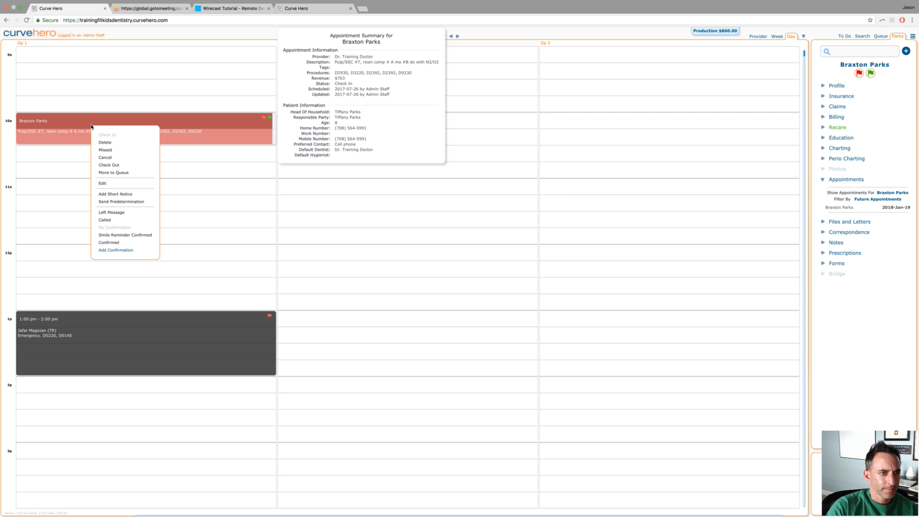
{"action": "left_click", "coordinate": [102, 164]}
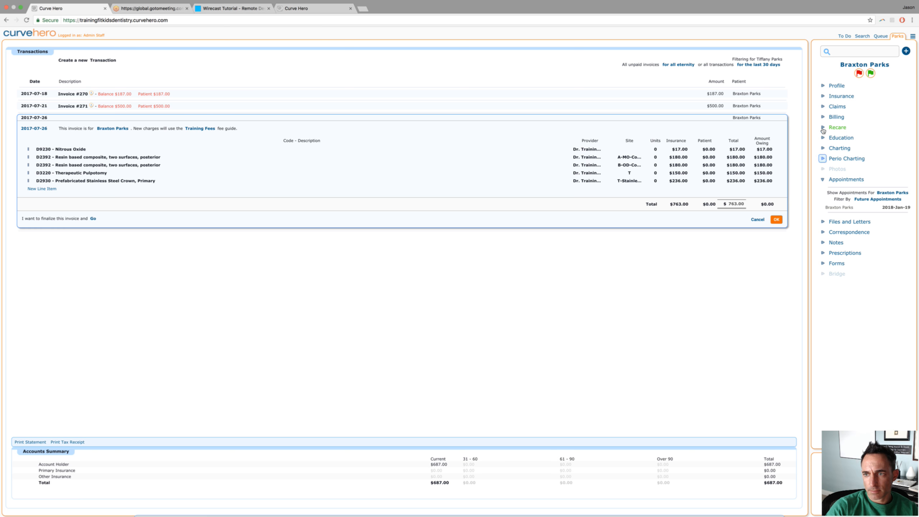
- Open the patient's primary HHW policy and examine its insurance plan details and coverage table
{"action": "left_click", "coordinate": [837, 97]}
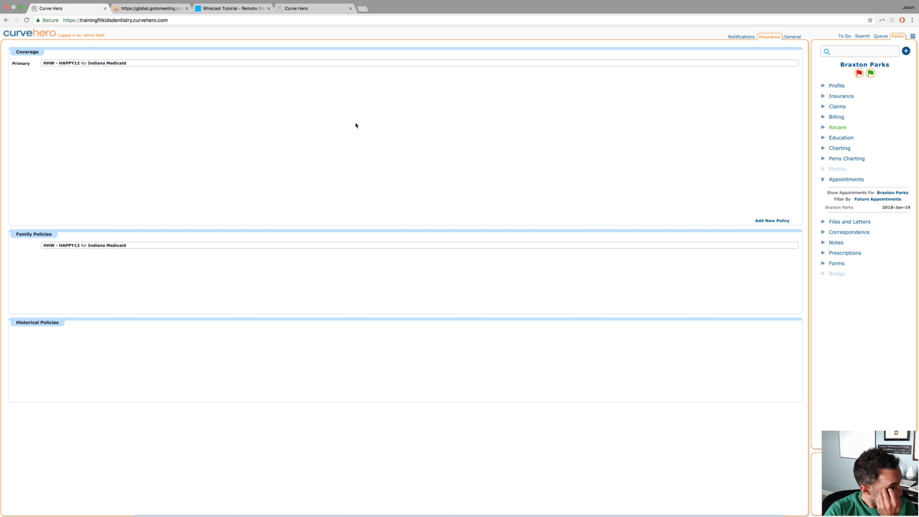
{"action": "left_click", "coordinate": [89, 65]}
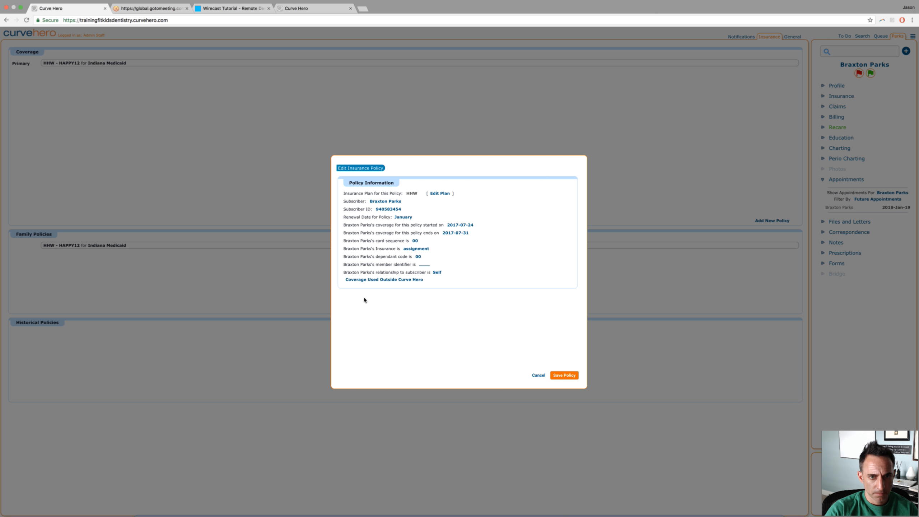
{"action": "left_click", "coordinate": [440, 194]}
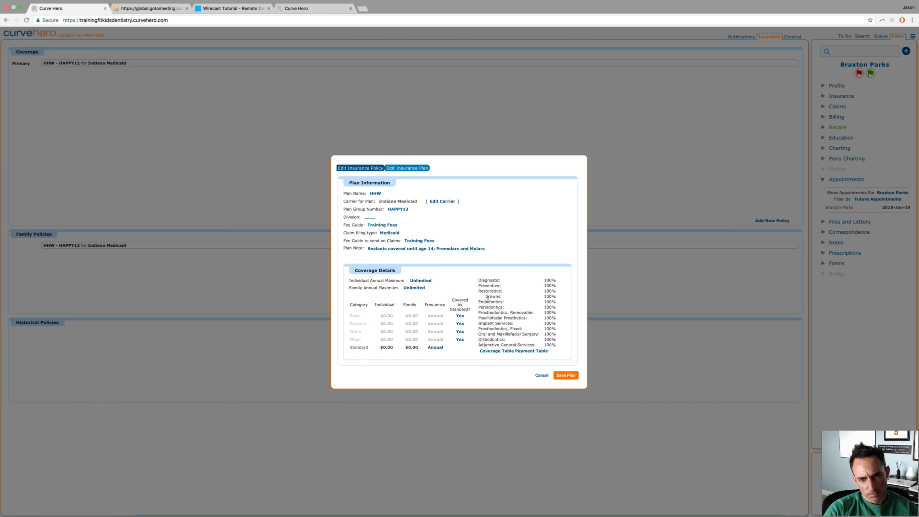
{"action": "left_click", "coordinate": [496, 352]}
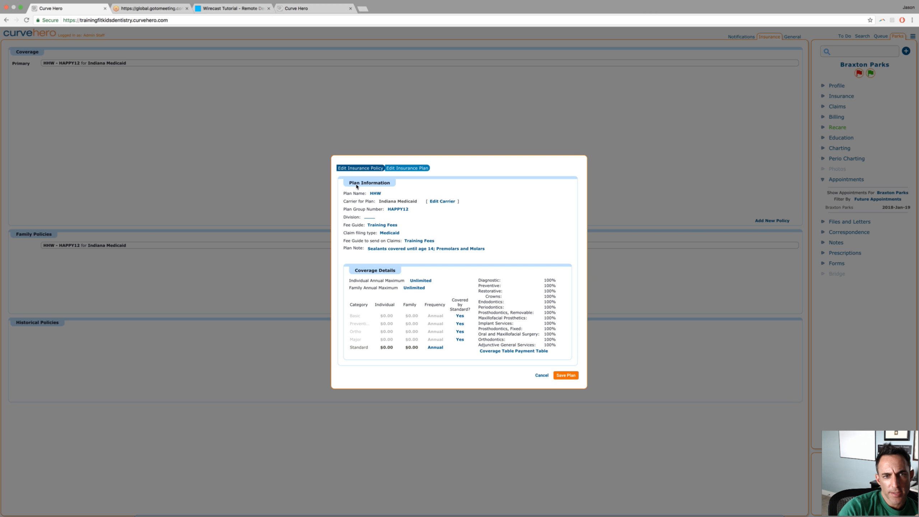
- Examine the HHW plan's fee guide, claims fee guide and claim filing type choices, and leave the plan and policy without saving
{"action": "left_click", "coordinate": [413, 241]}
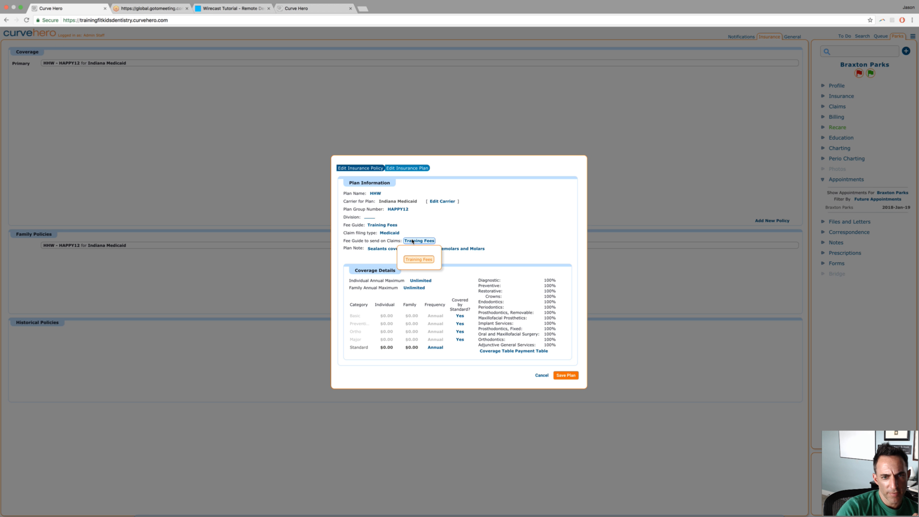
{"action": "left_click", "coordinate": [470, 231]}
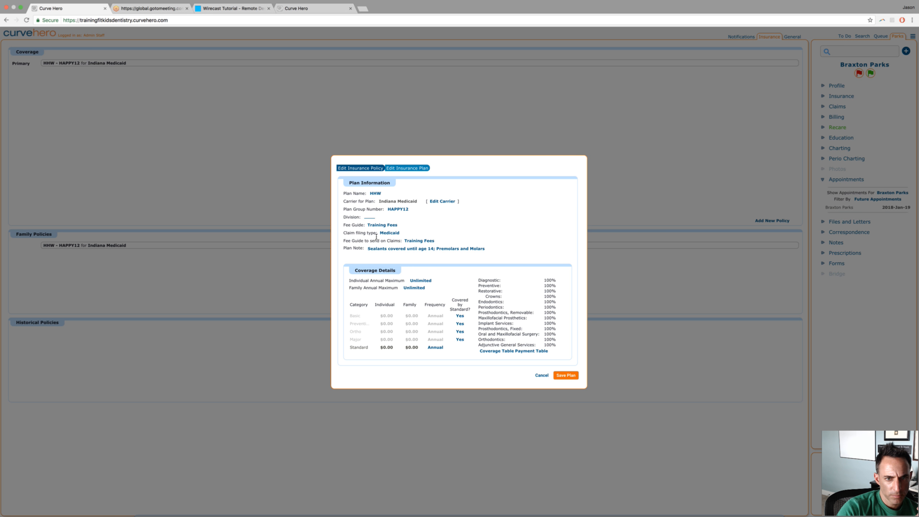
{"action": "left_click", "coordinate": [382, 225]}
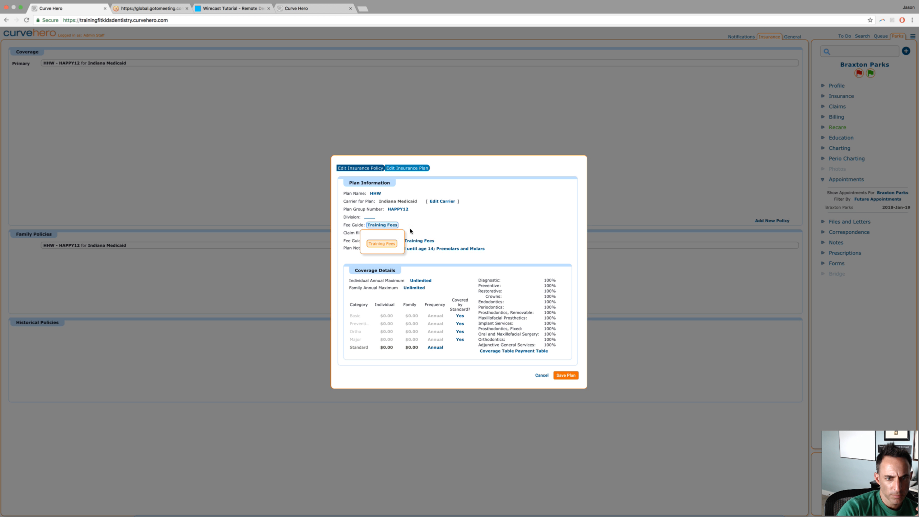
{"action": "left_click", "coordinate": [433, 224]}
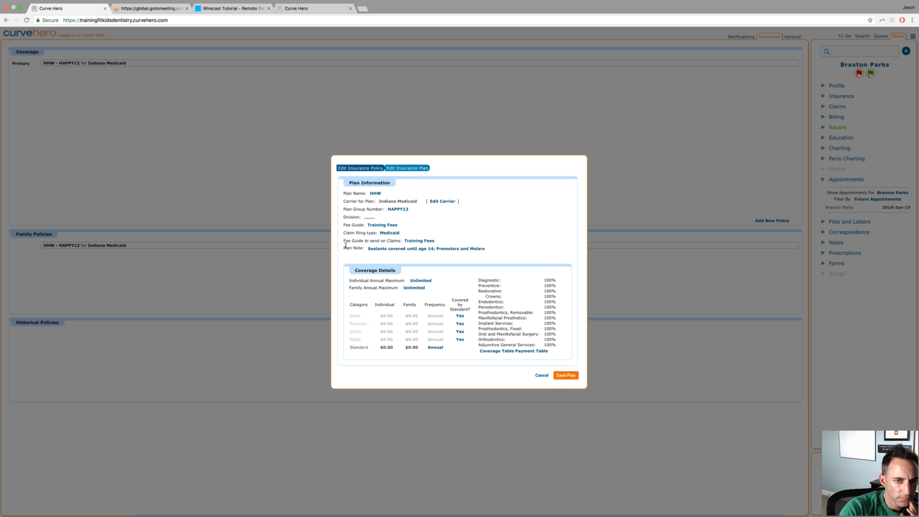
{"action": "left_click", "coordinate": [385, 233]}
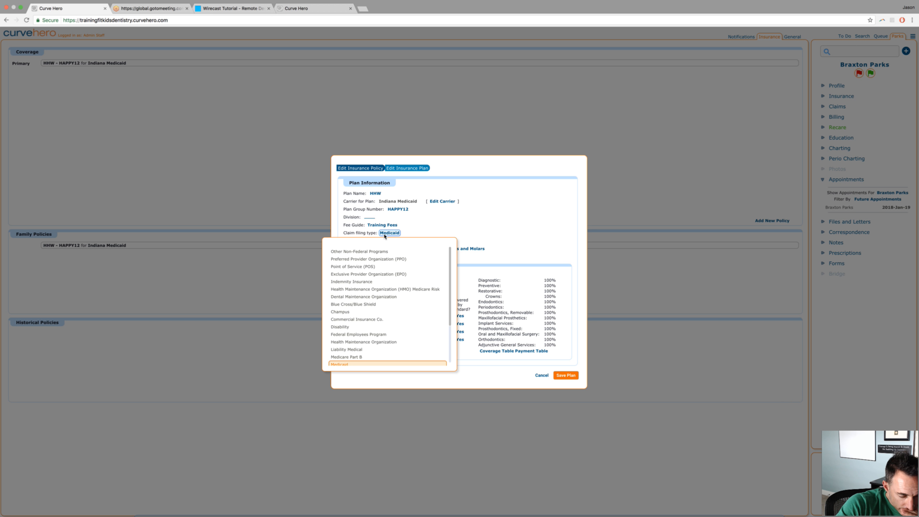
{"action": "left_click", "coordinate": [361, 235]}
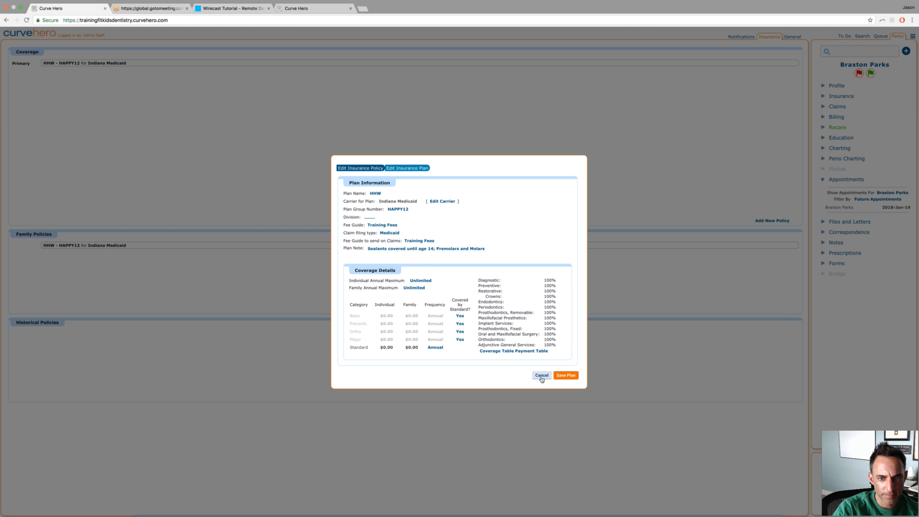
{"action": "left_click", "coordinate": [542, 376]}
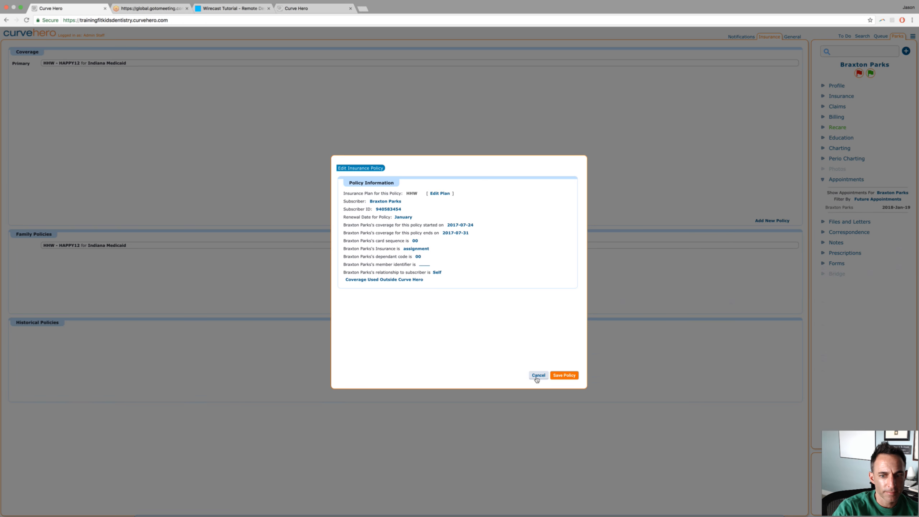
{"action": "left_click", "coordinate": [538, 376]}
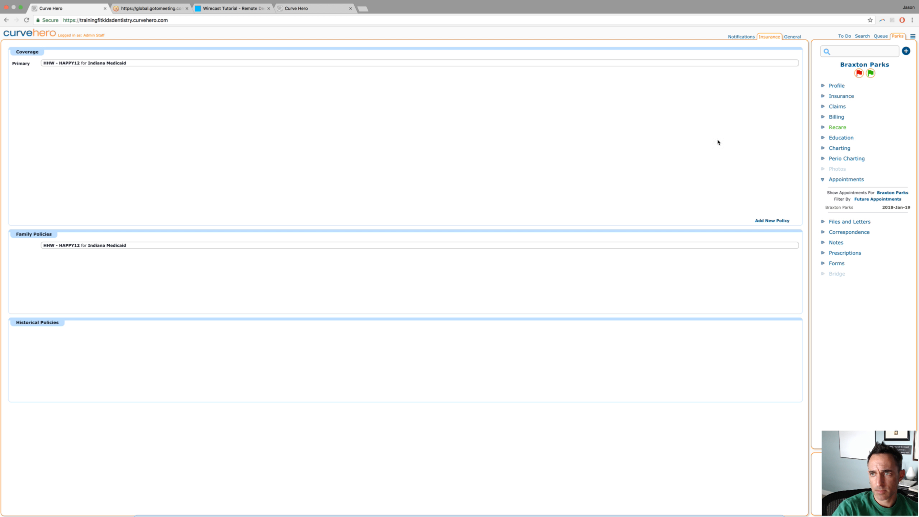
- Open the practice-wide list of all claims to examine it
{"action": "left_click", "coordinate": [913, 37]}
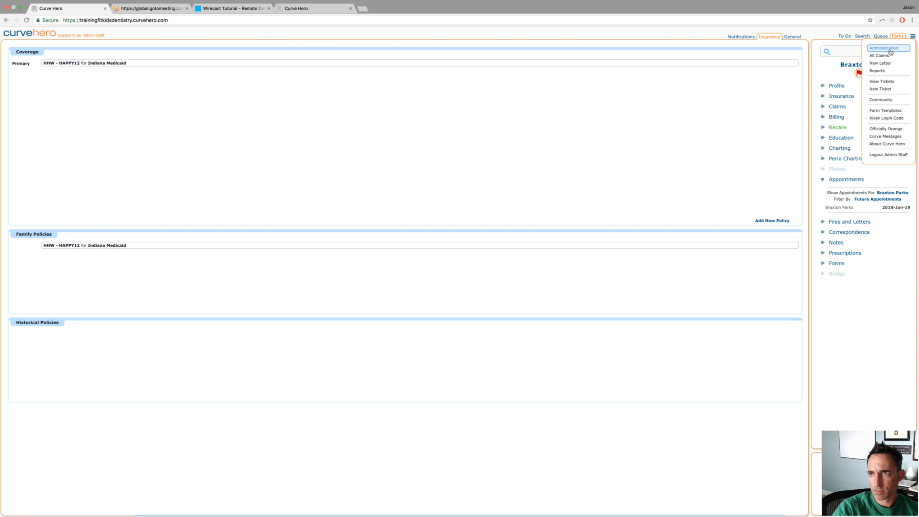
{"action": "left_click", "coordinate": [879, 55]}
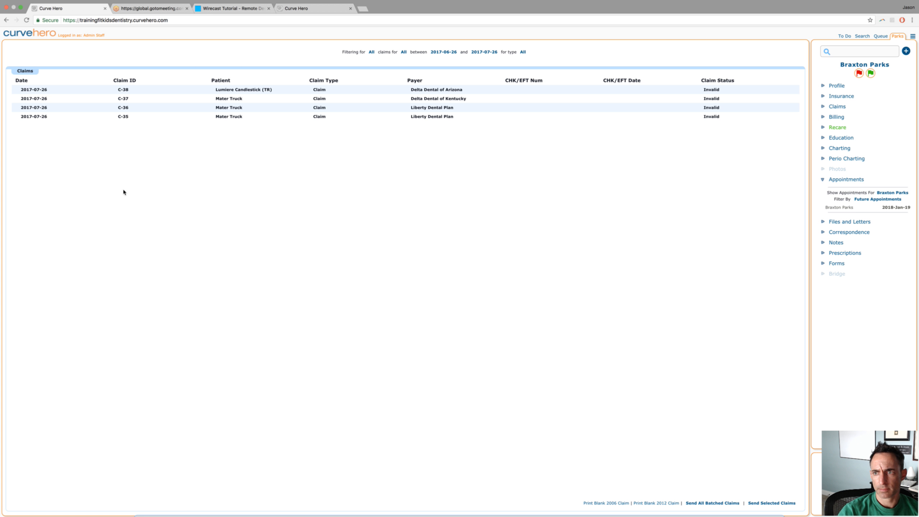
- Run the Period Summary financial report for Today with all providers and all dentists
{"action": "left_click", "coordinate": [912, 38]}
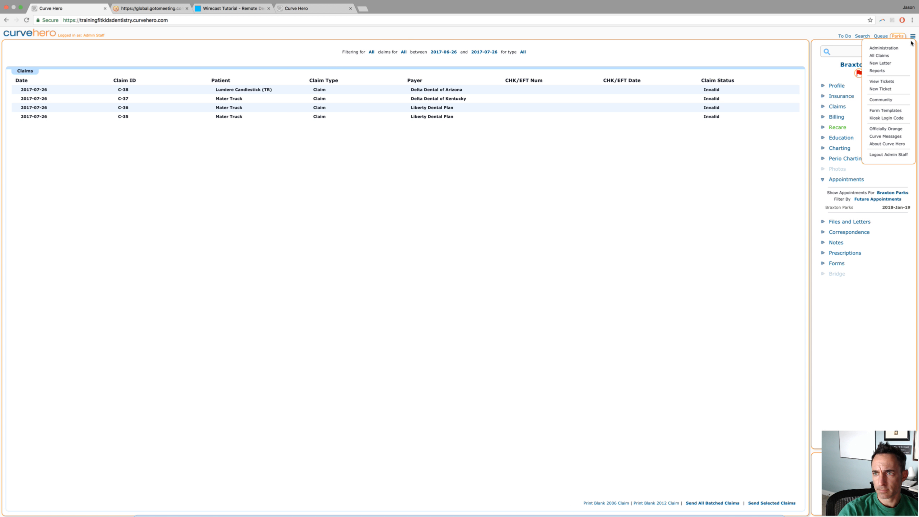
{"action": "left_click", "coordinate": [878, 71]}
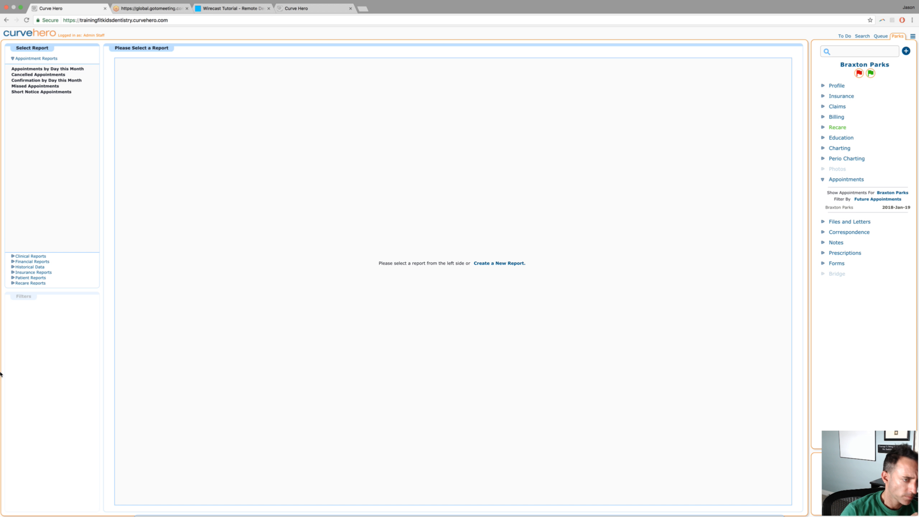
{"action": "left_click", "coordinate": [29, 262]}
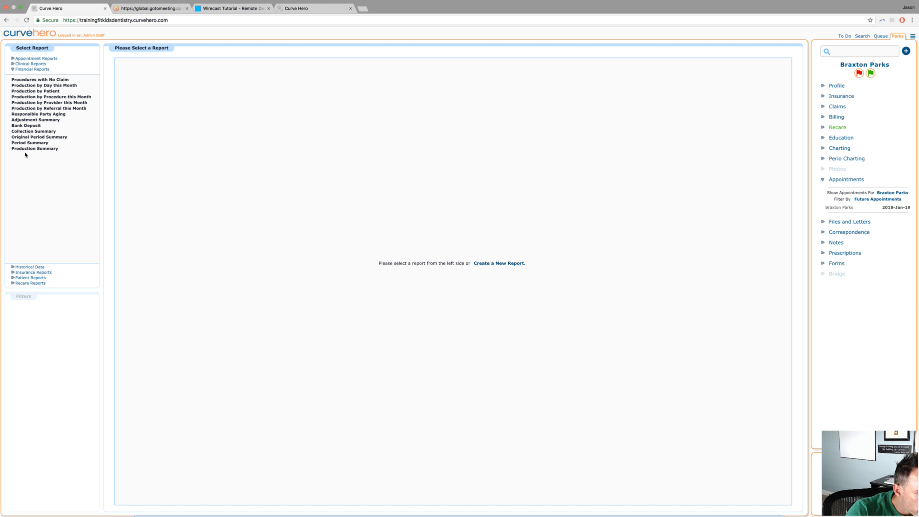
{"action": "left_click", "coordinate": [30, 142]}
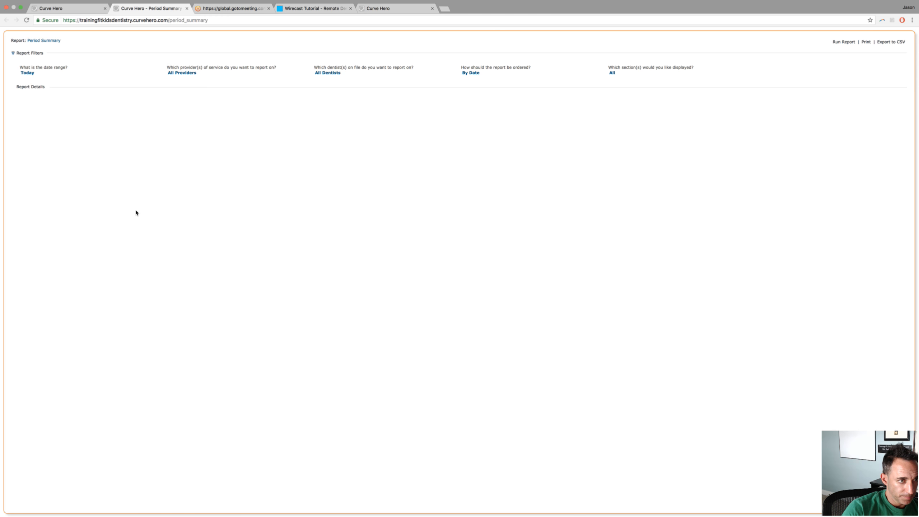
{"action": "left_click", "coordinate": [31, 74]}
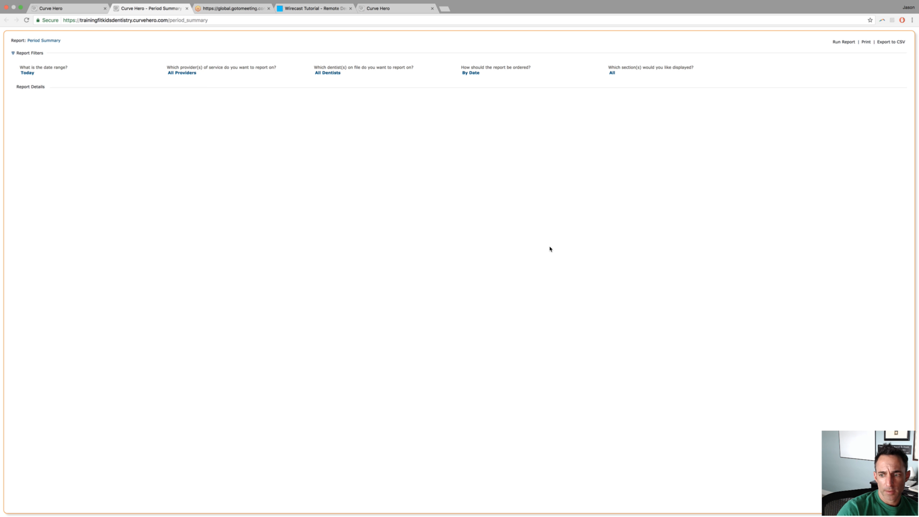
{"action": "left_click", "coordinate": [837, 43]}
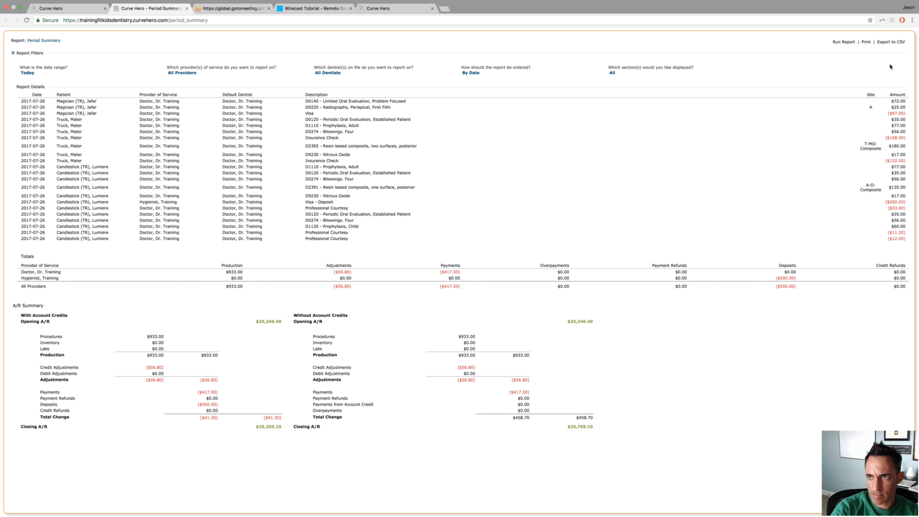
- Export the Period Summary report to CSV and close the report
{"action": "left_click", "coordinate": [891, 42]}
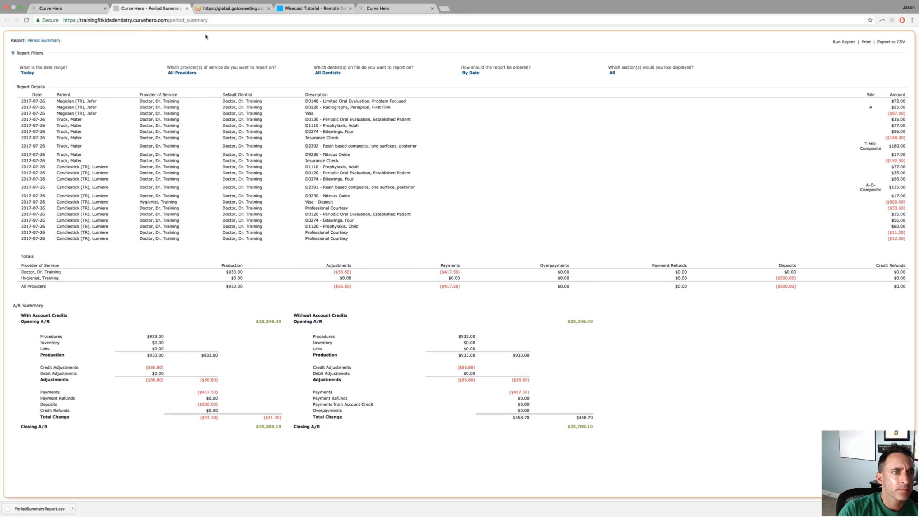
{"action": "left_click", "coordinate": [912, 20]}
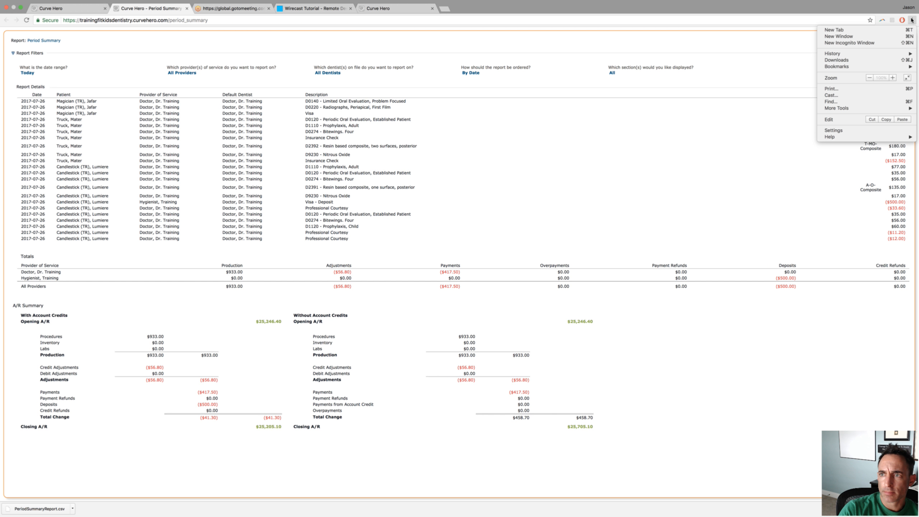
{"action": "left_click", "coordinate": [737, 72]}
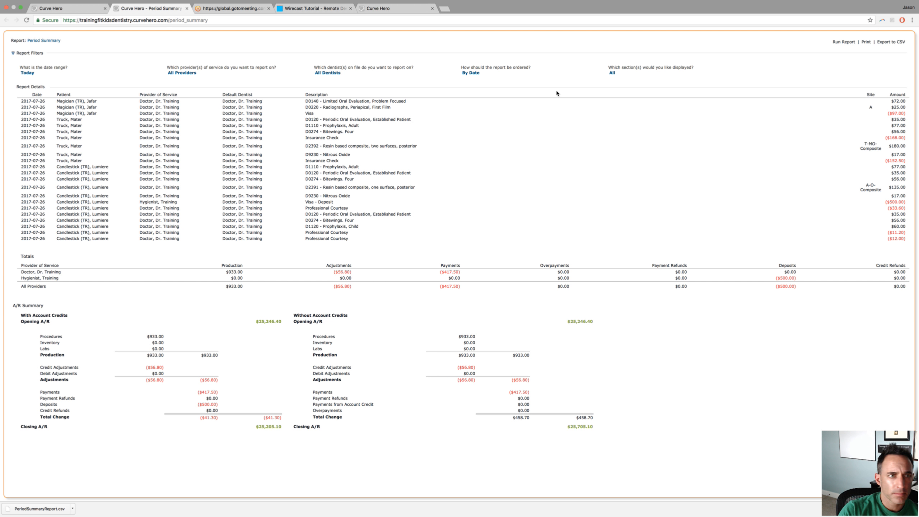
{"action": "left_click", "coordinate": [187, 9]}
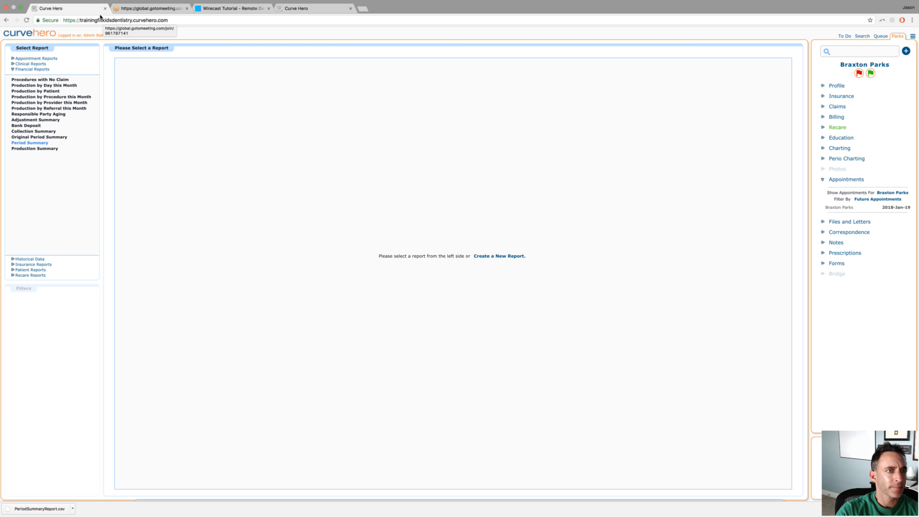
- Close both Curve Hero sites, the GoToMeeting page and the Wirecast tutorial page, leaving without saving any changes
{"action": "left_click", "coordinate": [105, 9]}
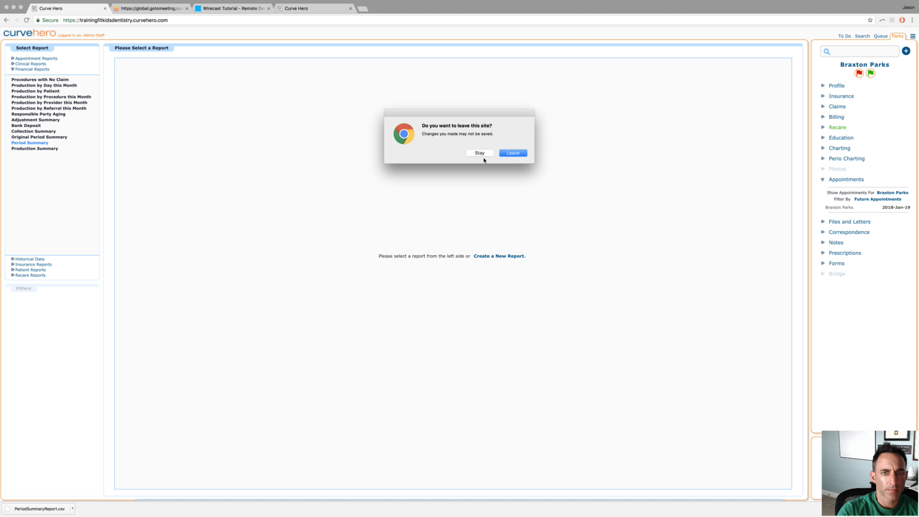
{"action": "left_click", "coordinate": [513, 154]}
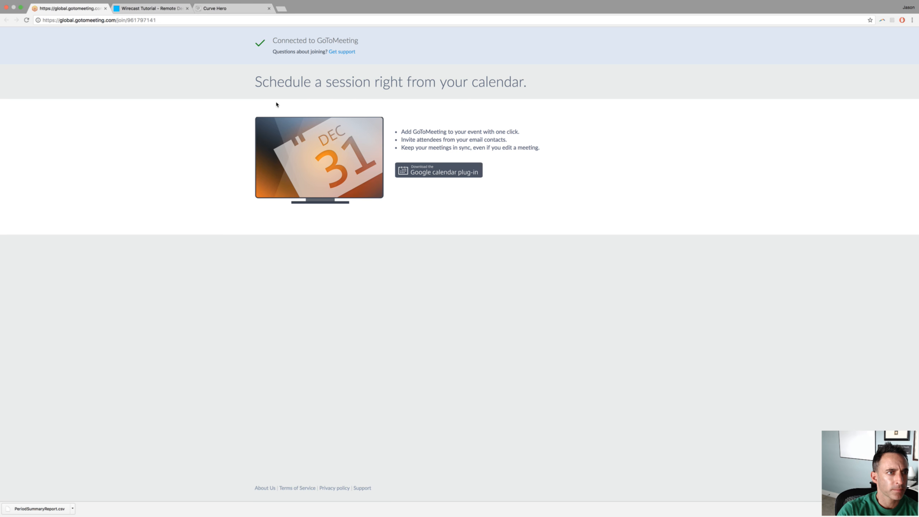
{"action": "left_click", "coordinate": [105, 8]}
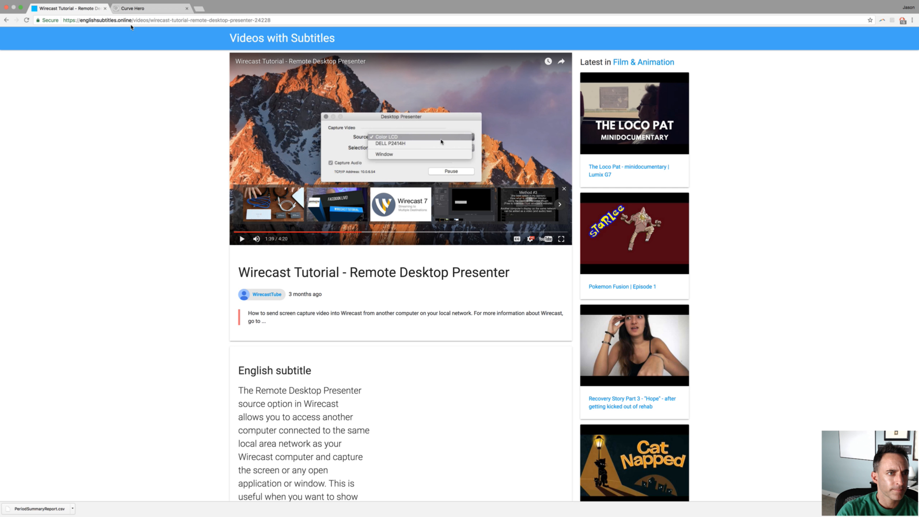
{"action": "left_click", "coordinate": [105, 8]}
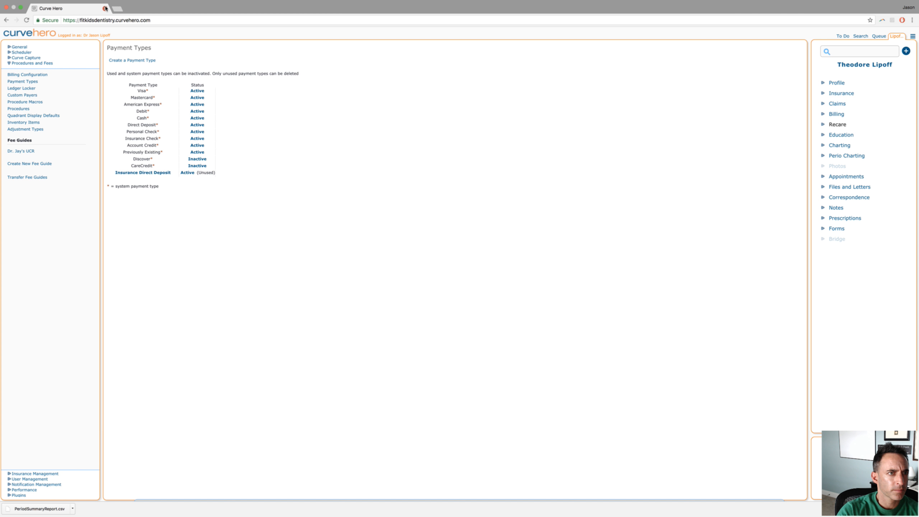
{"action": "left_click", "coordinate": [105, 8]}
{"action": "left_click", "coordinate": [513, 154]}
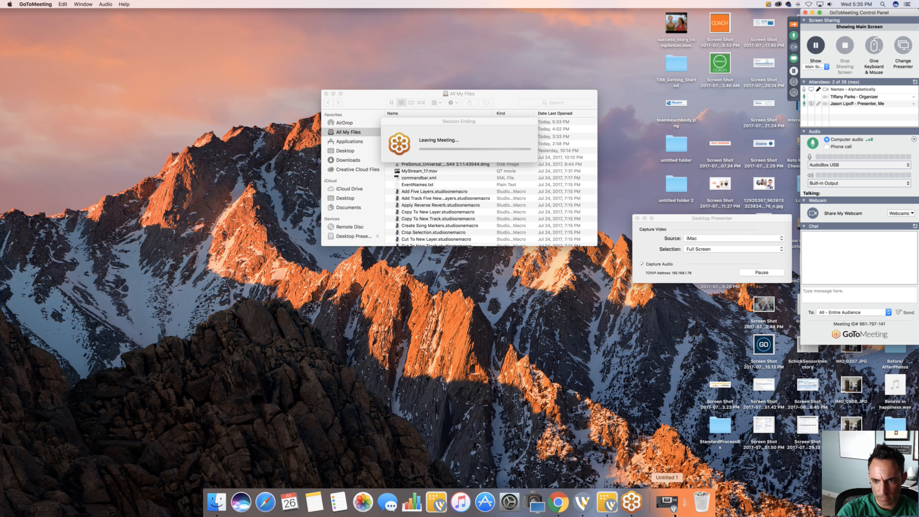
- Leave the GoToMeeting session and switch to the Wirecast project window
{"action": "left_click", "coordinate": [506, 162]}
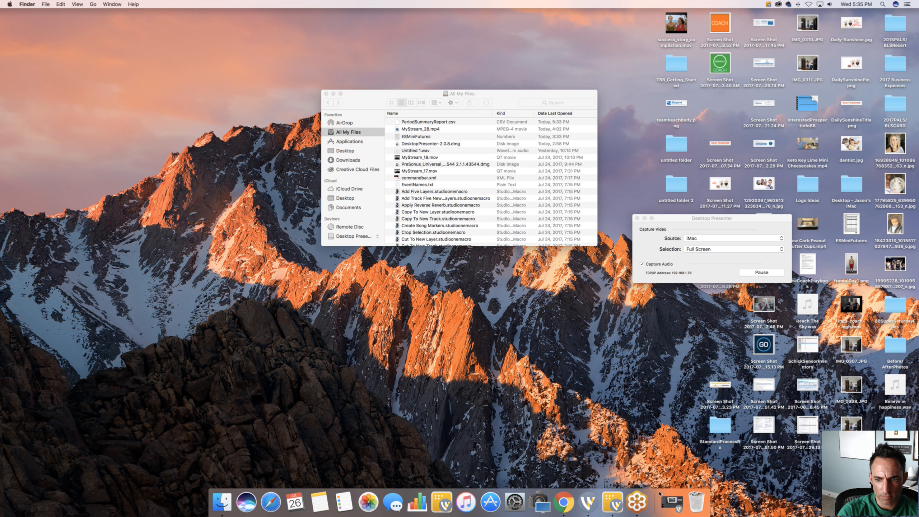
{"action": "left_click", "coordinate": [589, 497]}
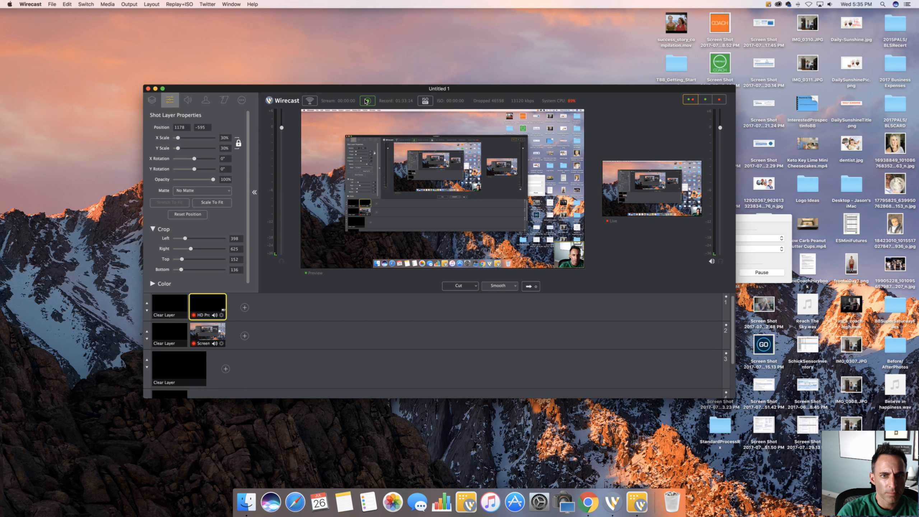